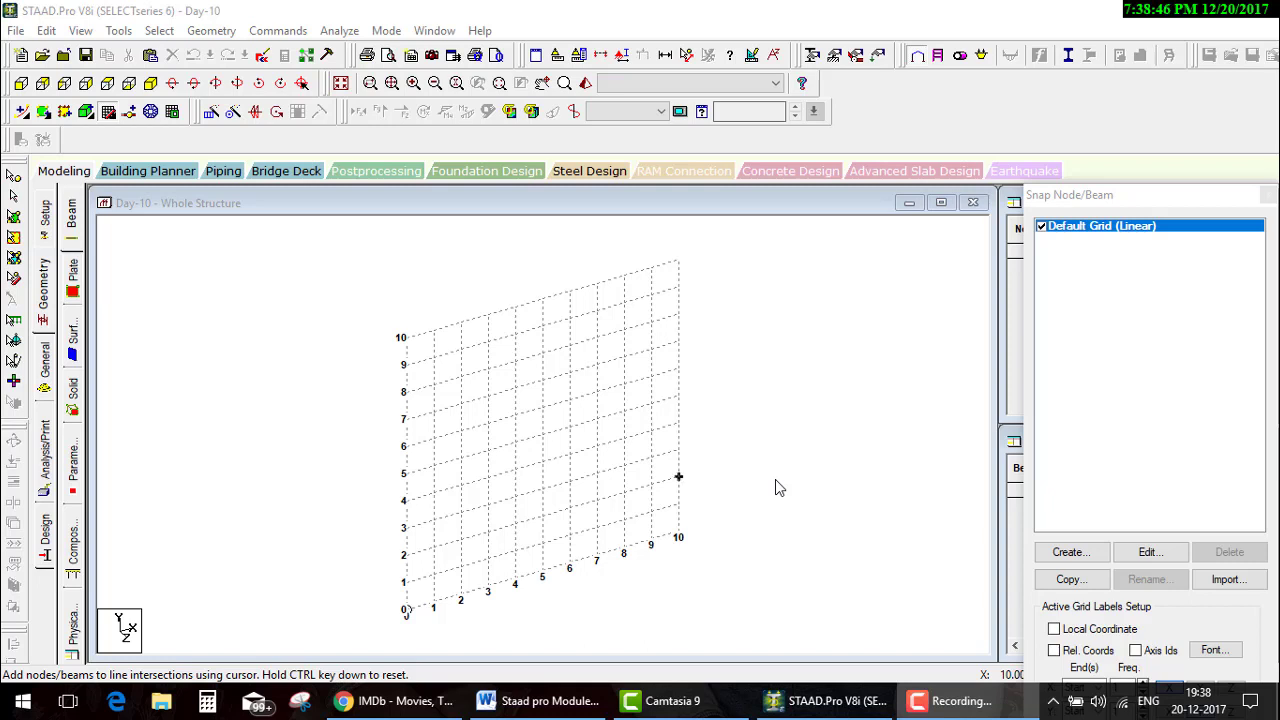
- Bring the Word course module document with its topic table to the front
left_click(540, 701)
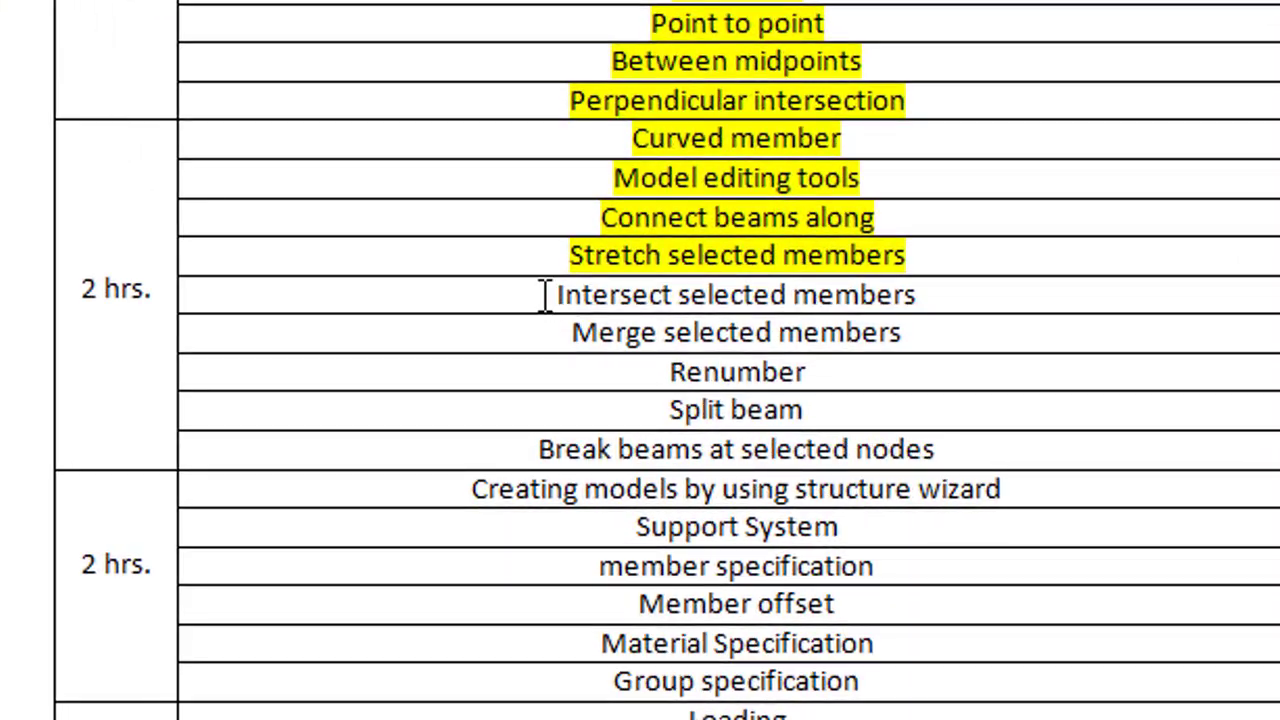
- Select 'Intersect selected members' in the table and cross out the topics already covered
left_click(540, 294)
mouse_move(645, 292)
left_mouse_down()
mouse_move(971, 266)
mouse_move(973, 295)
mouse_move(950, 295)
left_mouse_up()
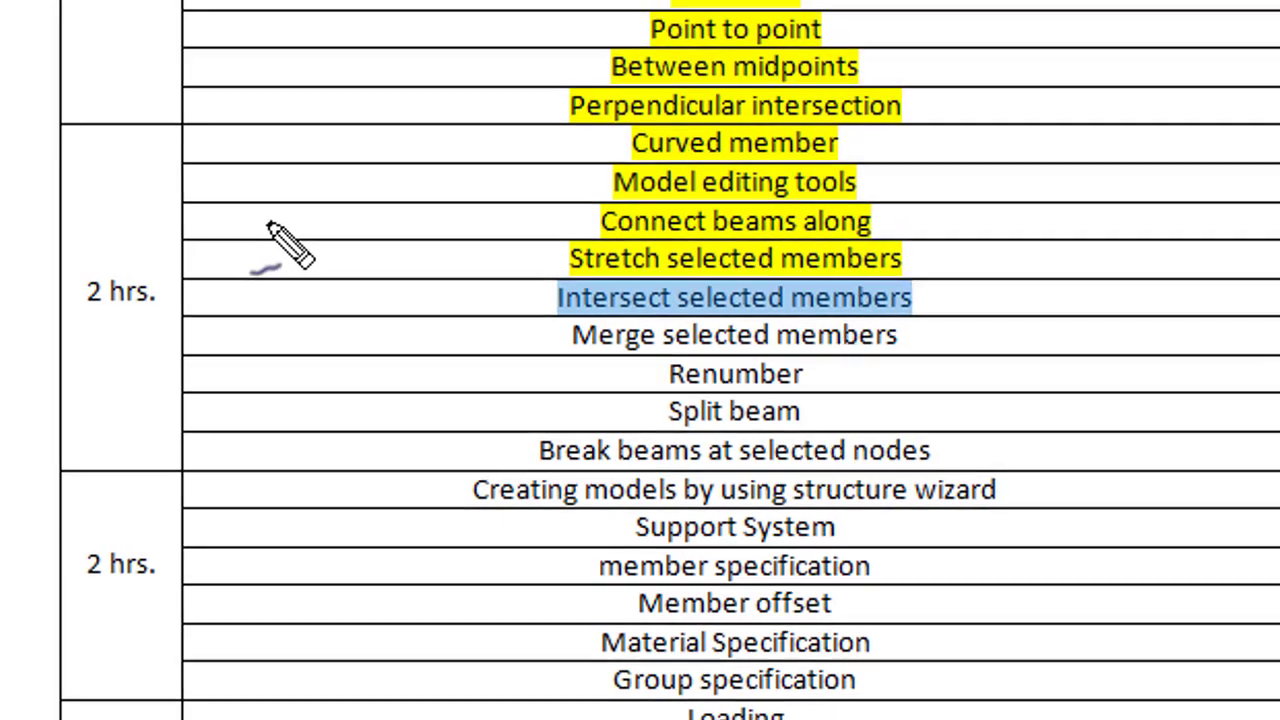
left_click_drag(430, 398, 776, 266)
left_click_drag(500, 232, 720, 432)
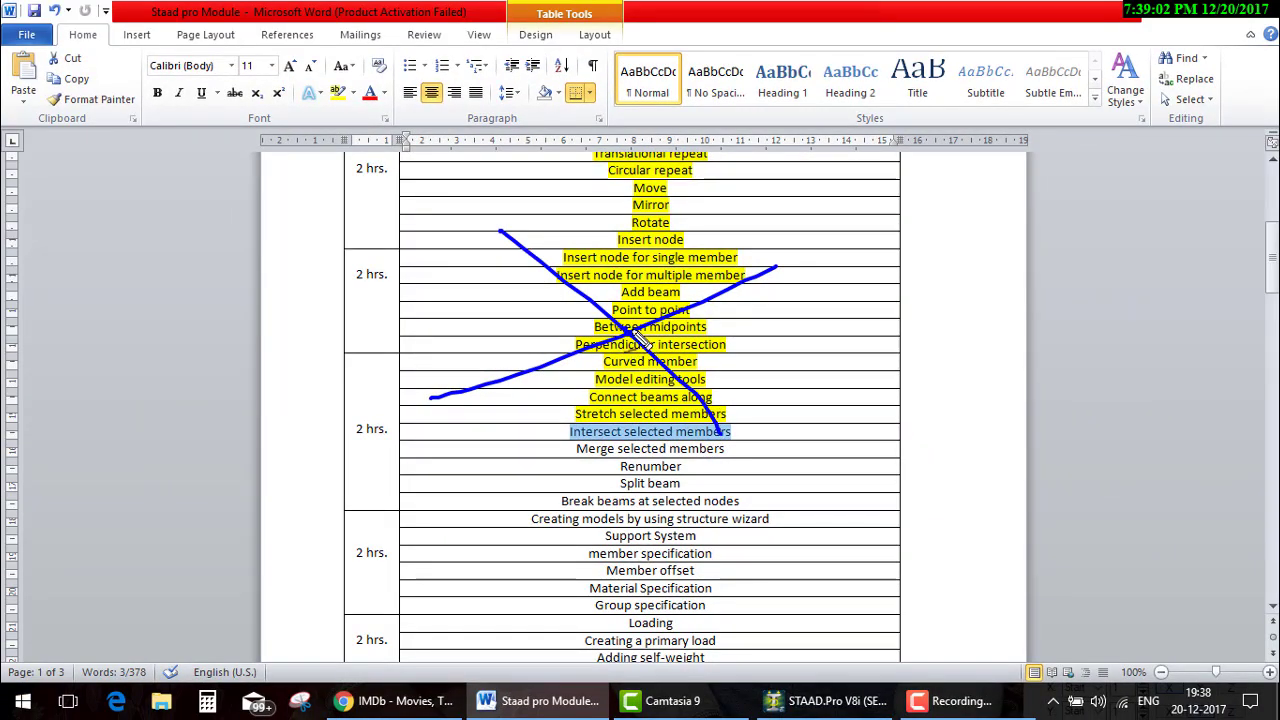
left_click_drag(632, 338, 631, 336)
- Underline 'Merge selected members', sketch a beam with a node, and point out 'Renumber'
left_click_drag(584, 453, 766, 440)
left_click_drag(828, 407, 846, 398)
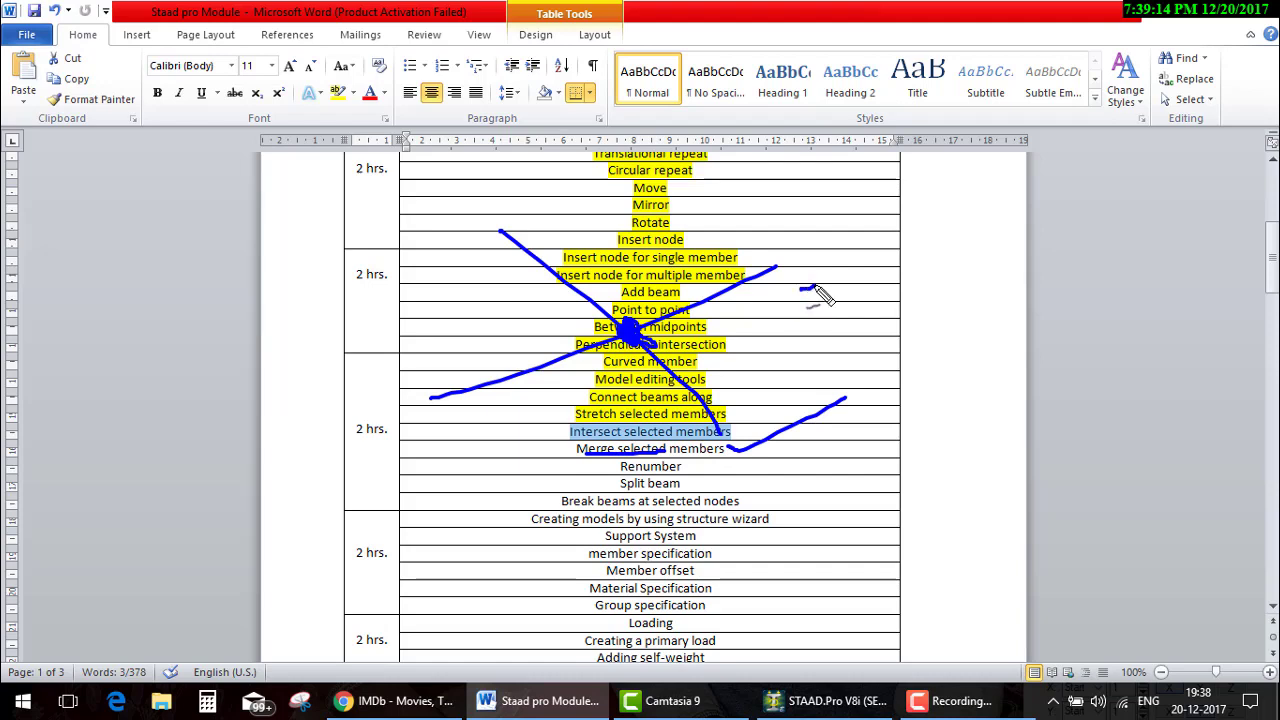
left_click_drag(798, 288, 955, 265)
mouse_move(872, 277)
left_mouse_down()
mouse_move(862, 272)
mouse_move(877, 296)
left_mouse_up()
left_click_drag(799, 286, 942, 277)
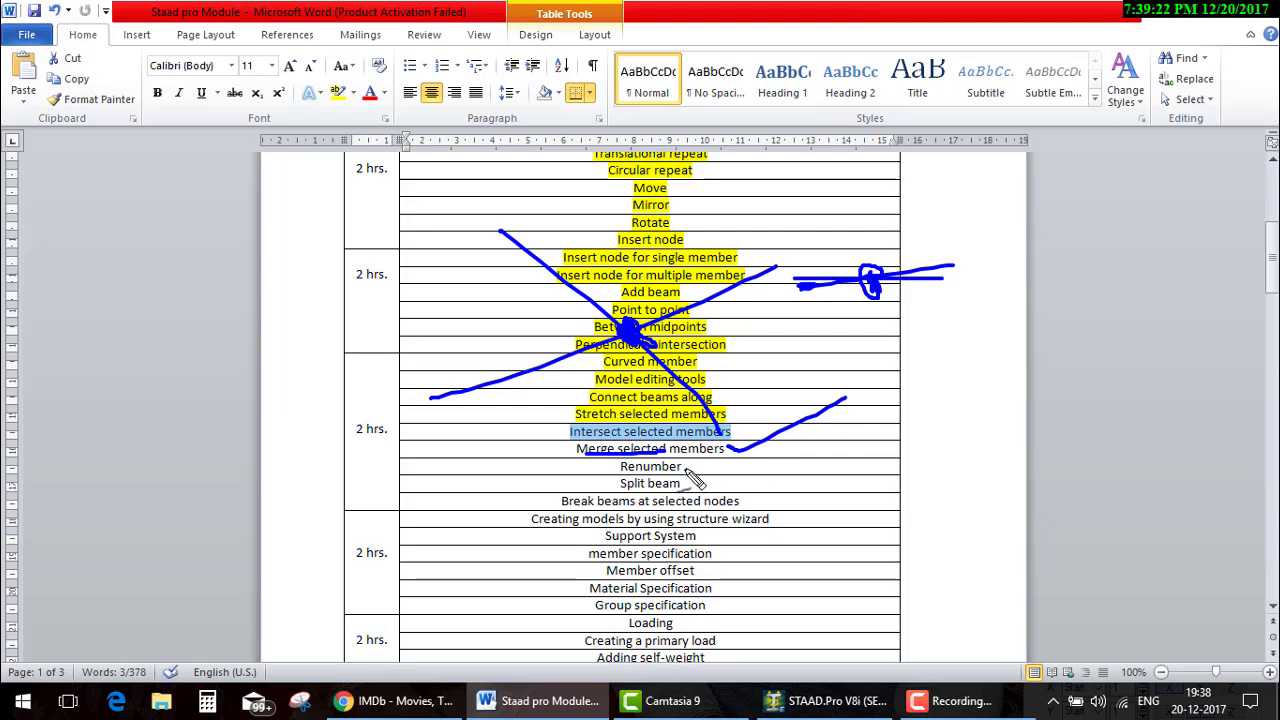
left_click_drag(686, 468, 833, 428)
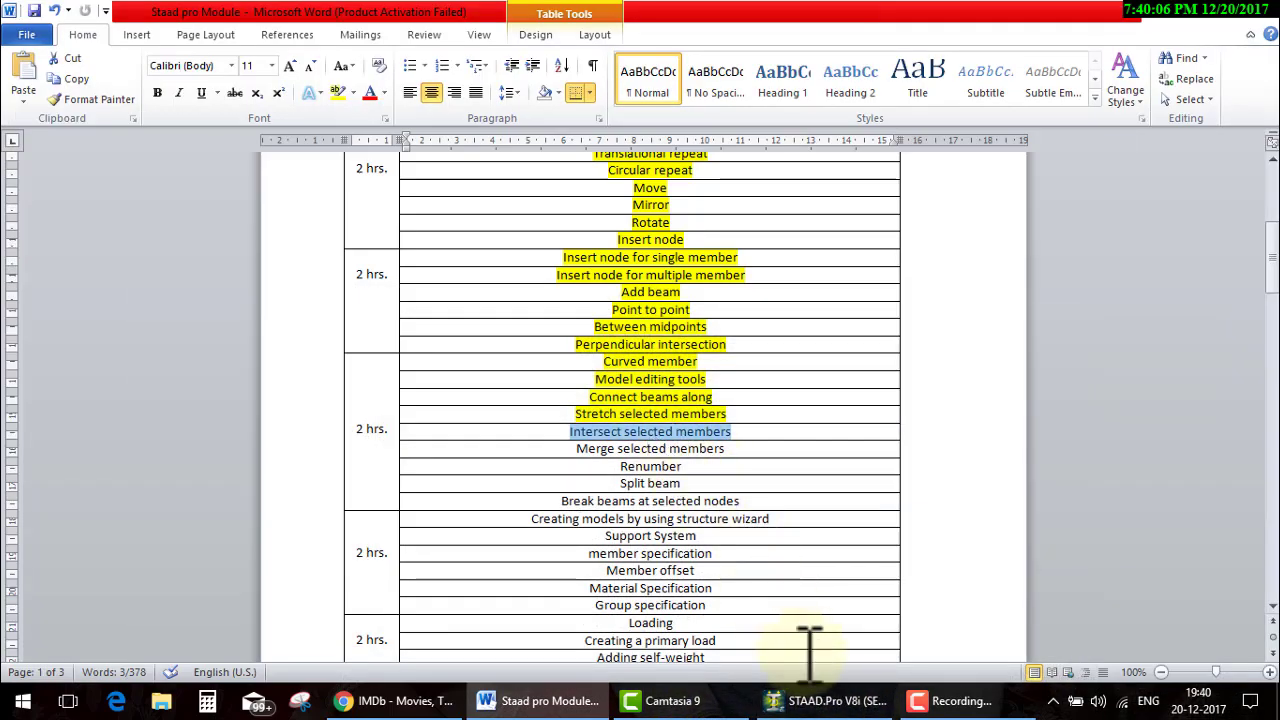
- Return to the STAAD.Pro model showing the empty Day-10 grid
left_click(822, 700)
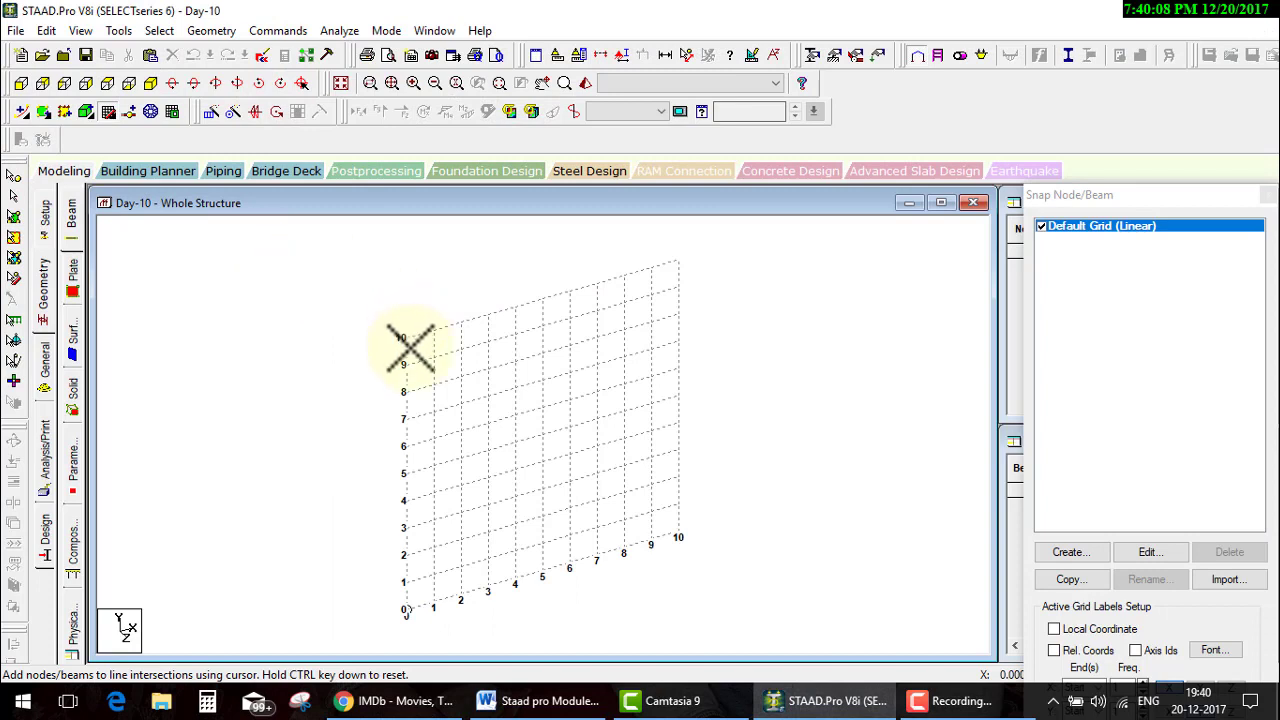
- Draw two crossing diagonal beams joined by a bottom beam between the grid corner nodes
left_click(403, 338)
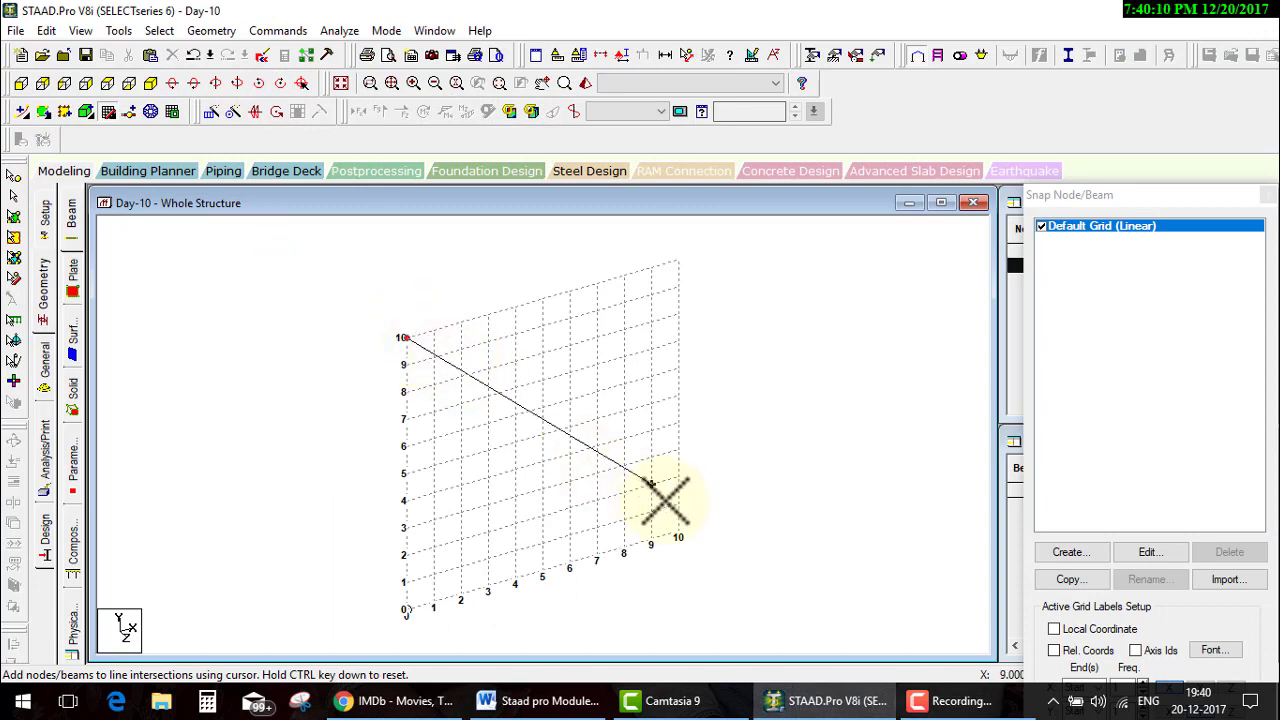
left_click(678, 535)
left_click(405, 605)
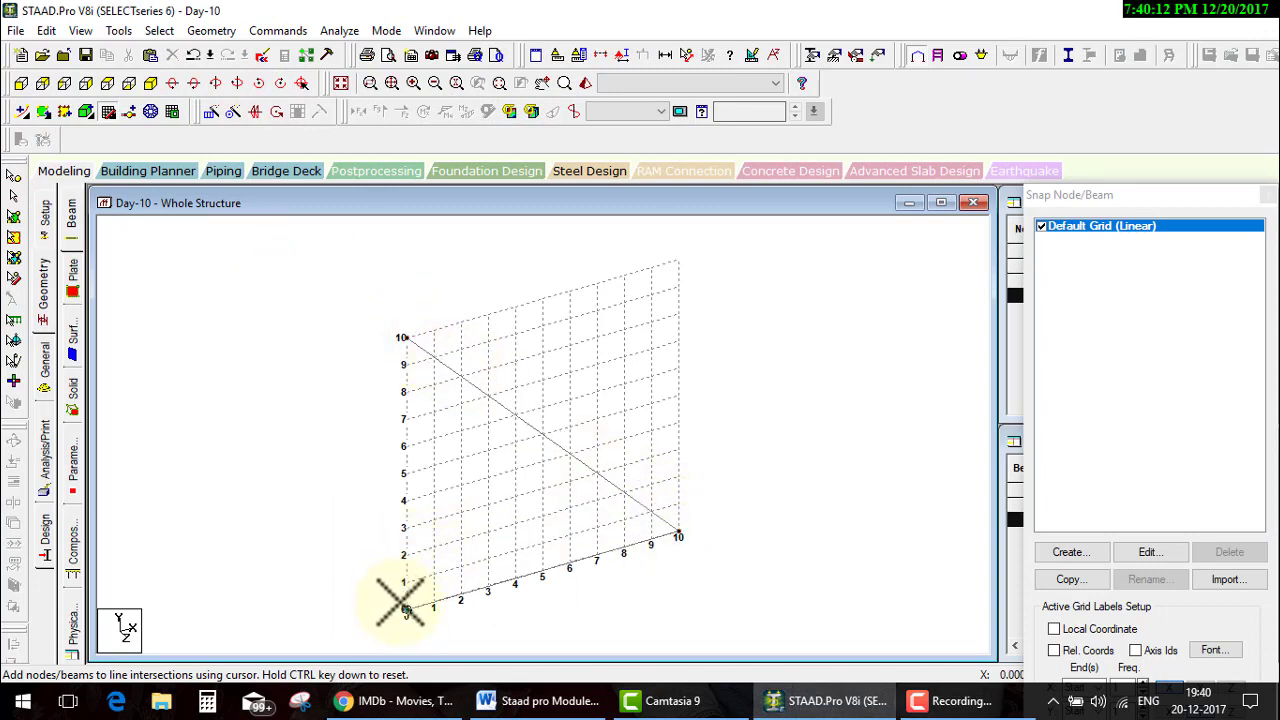
left_click(678, 262)
key("Escape")
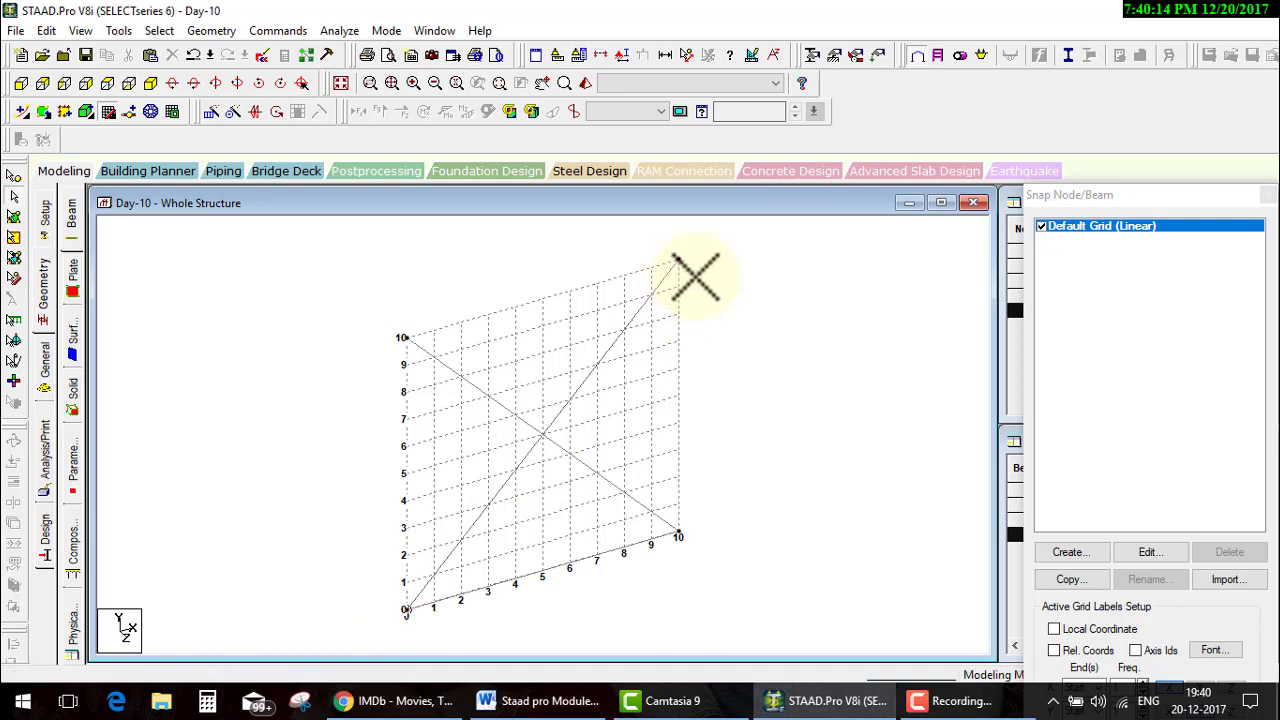
- Circle where the diagonals cross, then window-select all the beams in the grid
left_click_drag(522, 519, 574, 505)
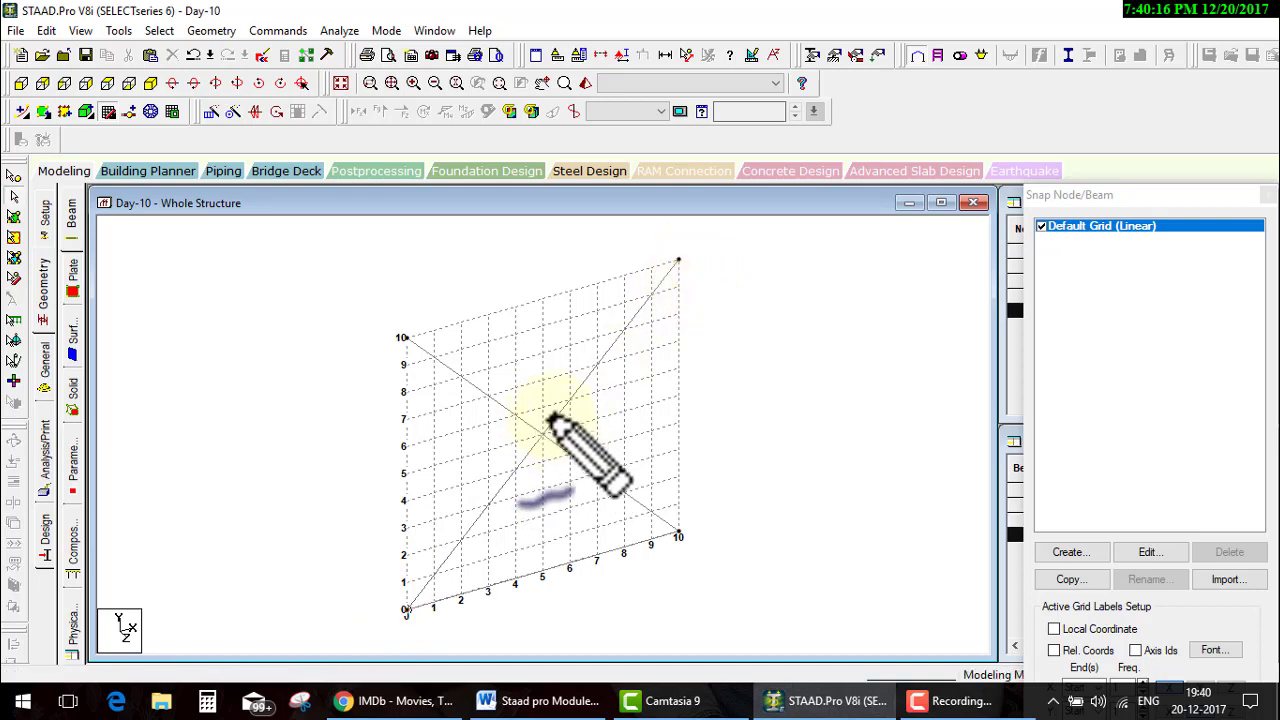
mouse_move(549, 430)
left_mouse_down()
mouse_move(535, 465)
mouse_move(570, 415)
mouse_move(565, 432)
left_mouse_up()
key("Escape")
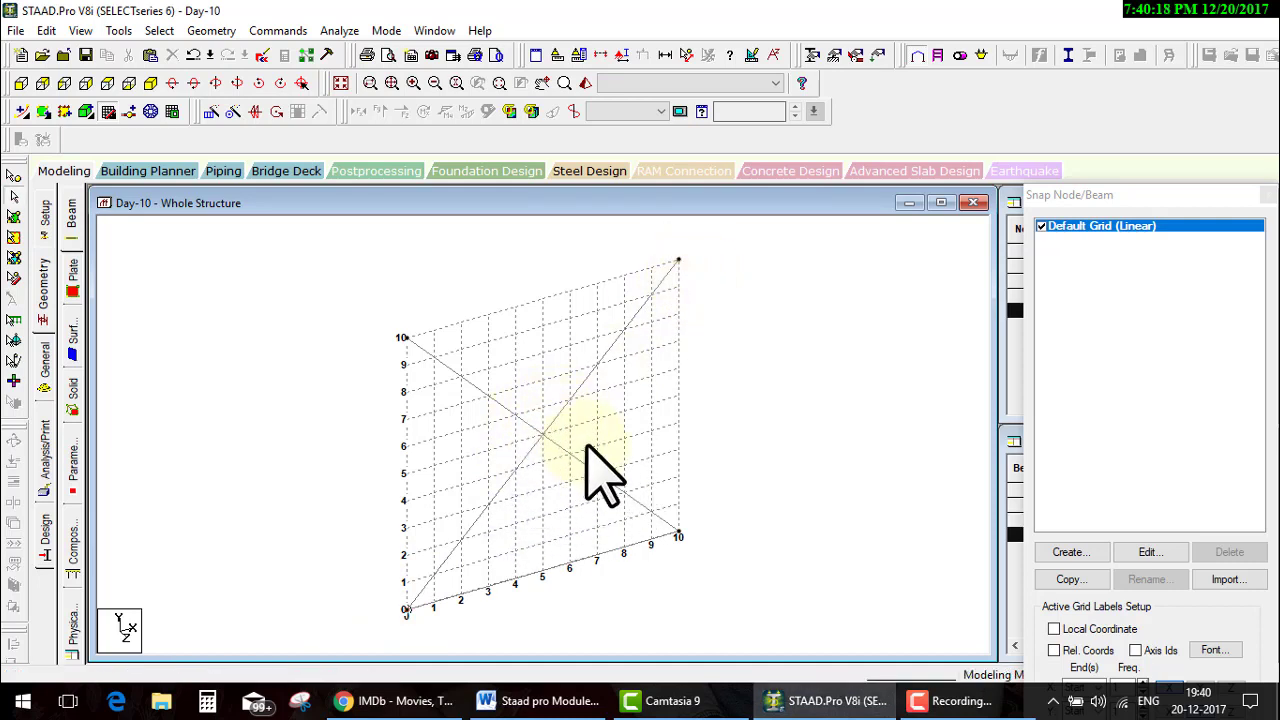
left_click(576, 460)
left_click(567, 401)
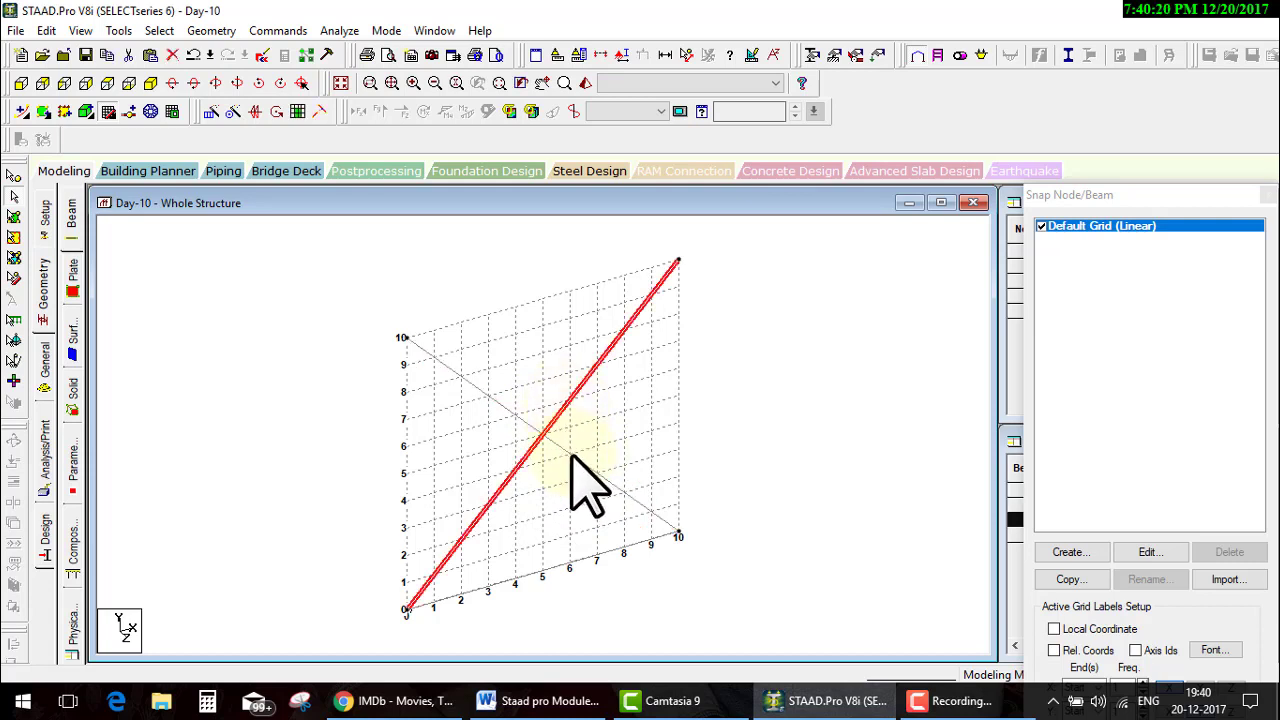
left_click(532, 428)
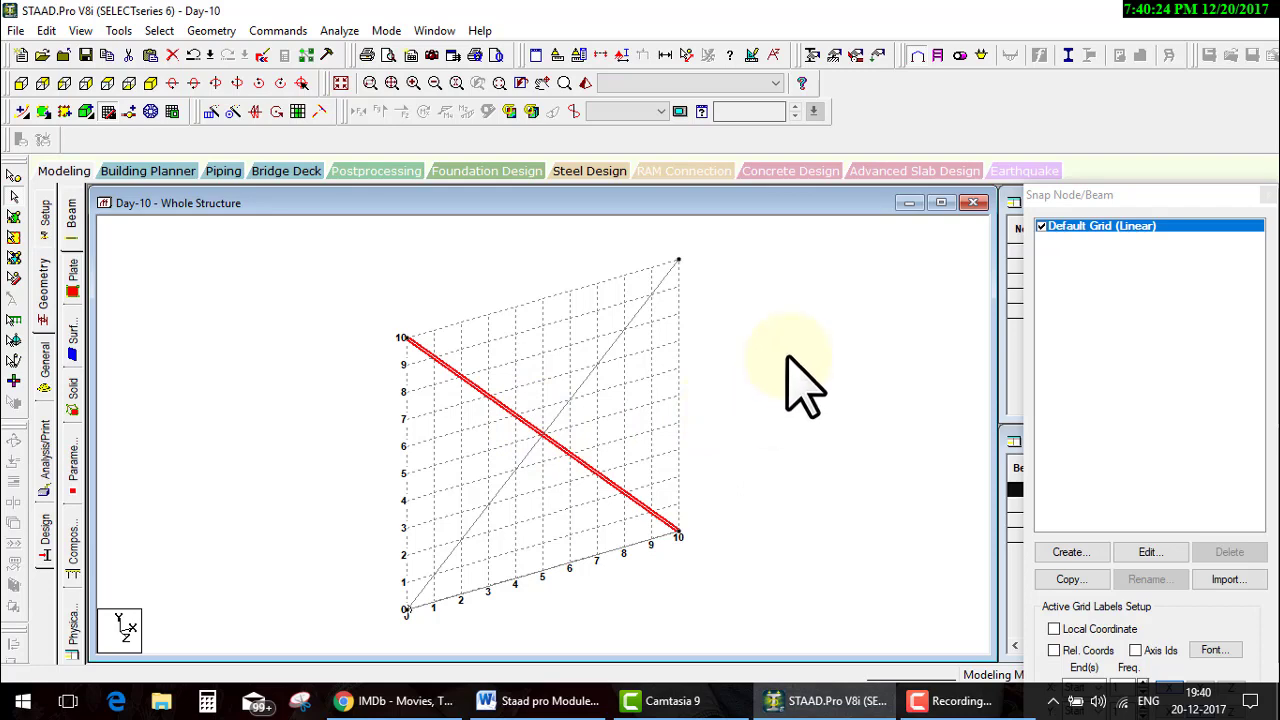
left_click_drag(810, 280, 384, 612)
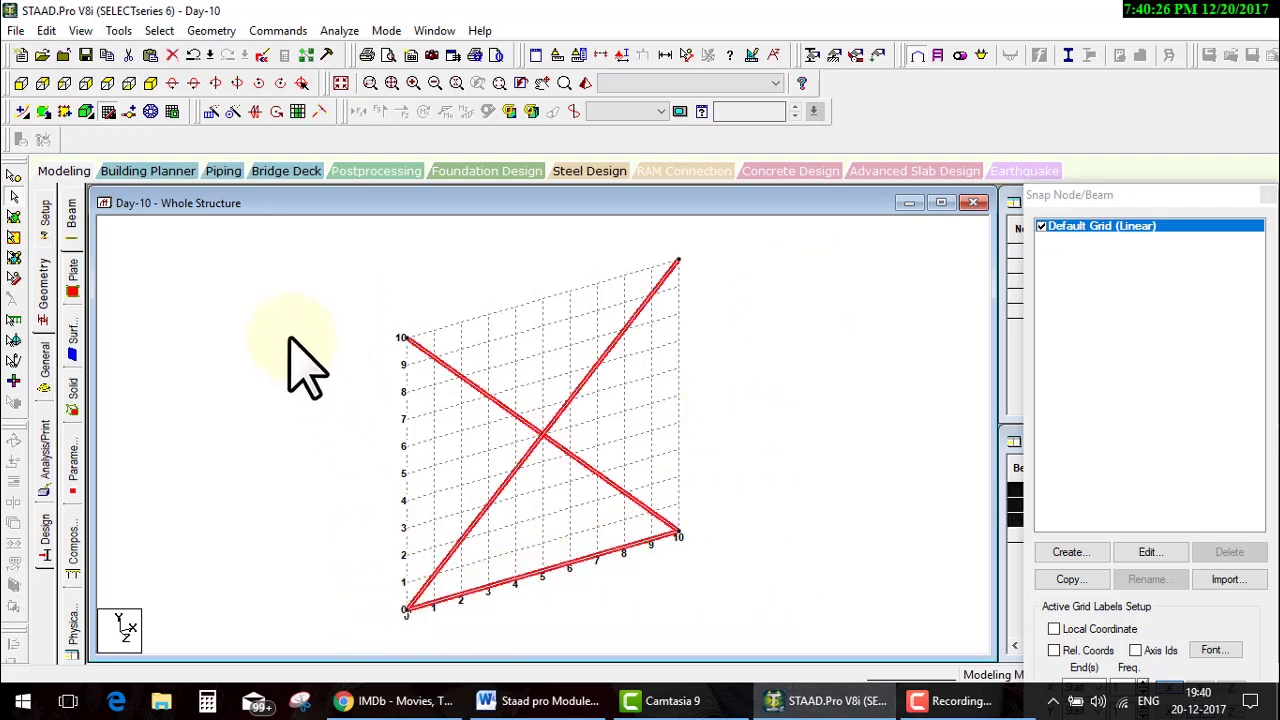
left_click(211, 30)
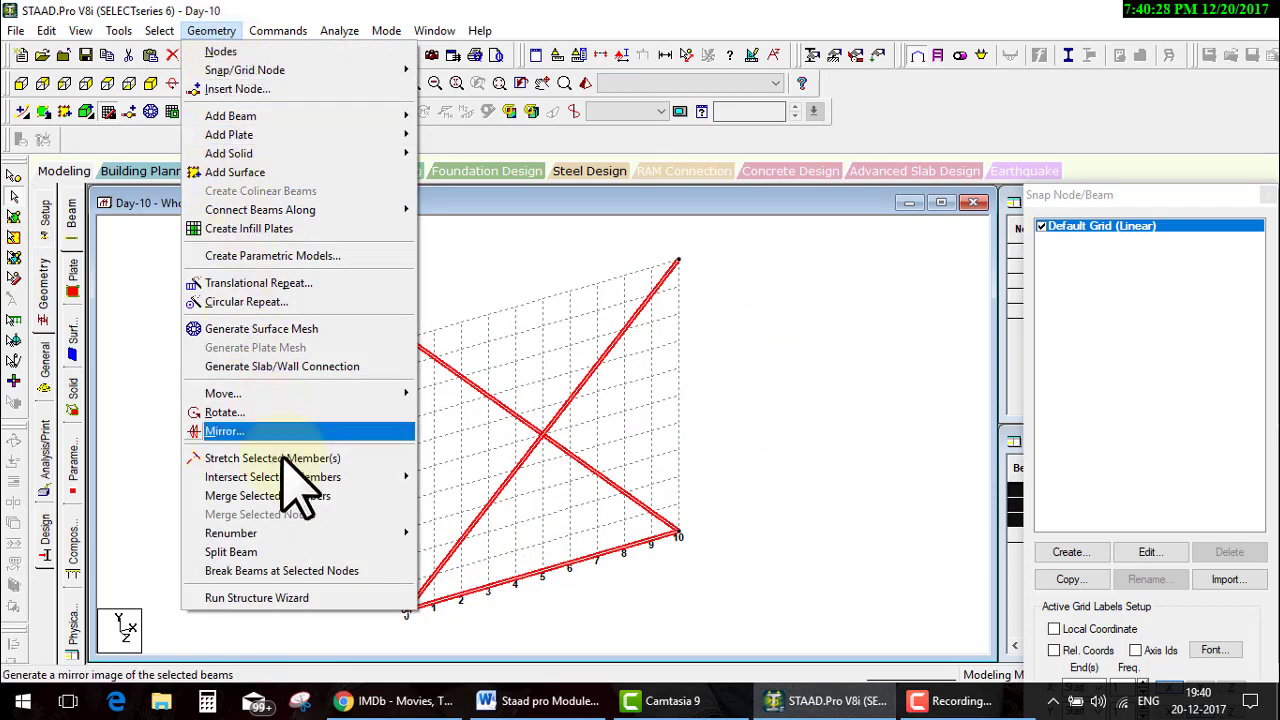
mouse_move(273, 477)
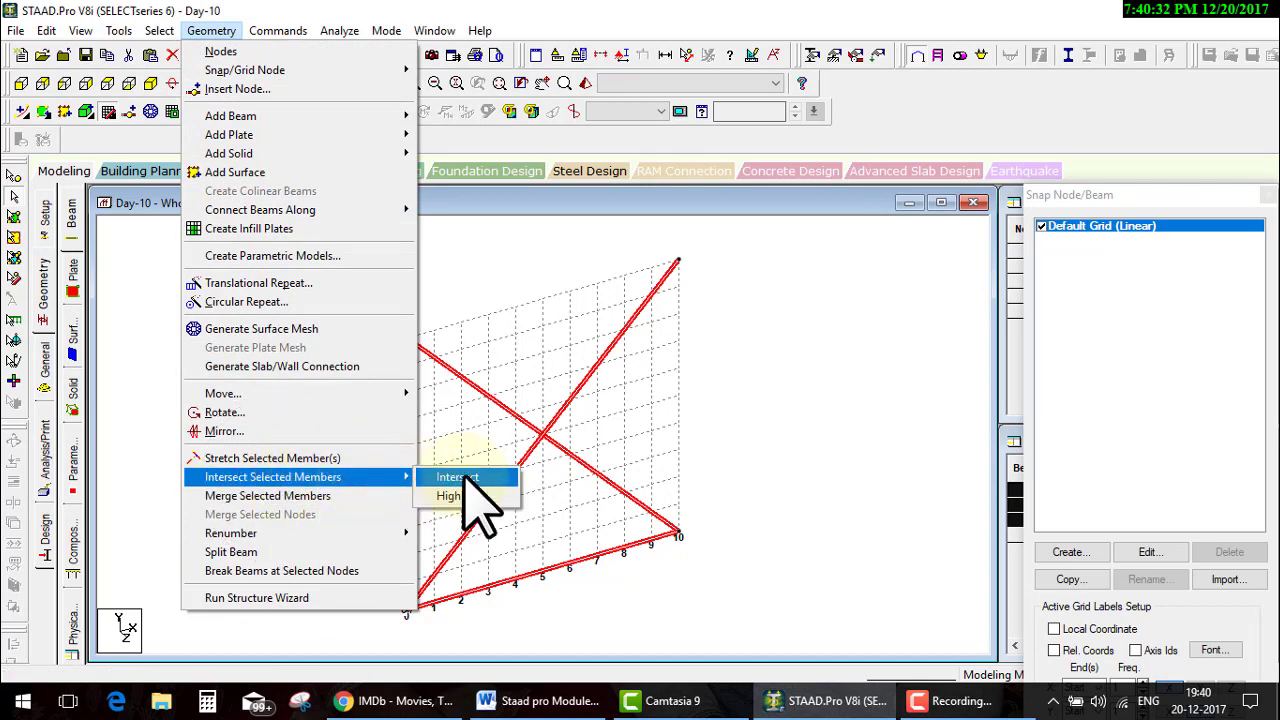
- Intersect the selected members with tolerance 0 to split the diagonals at their crossing
left_click_drag(475, 558, 528, 545)
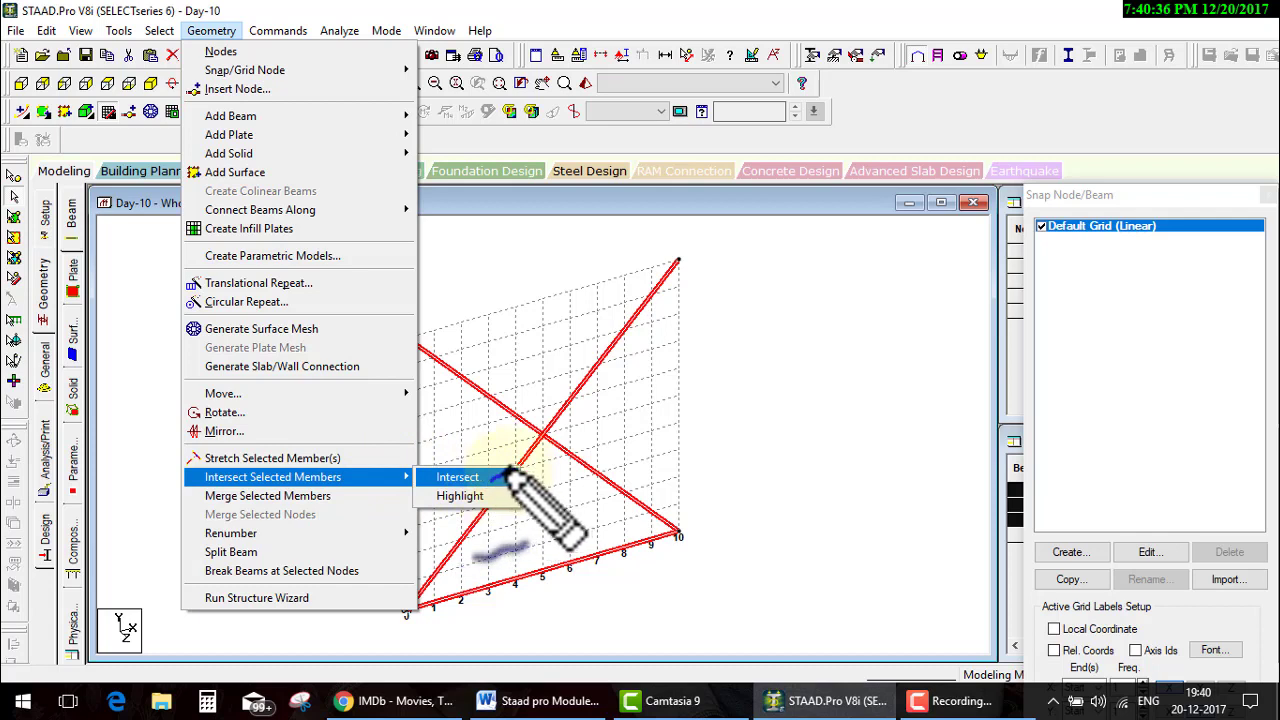
left_click(500, 476)
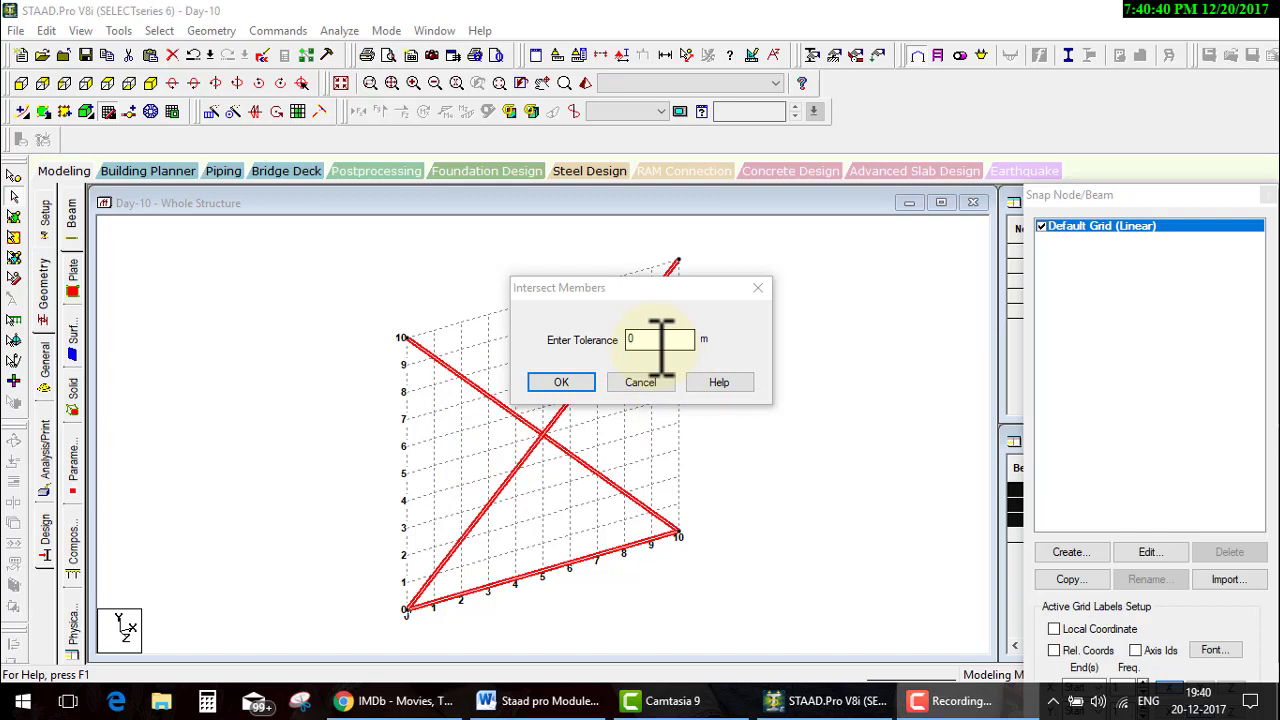
left_click_drag(505, 538, 560, 524)
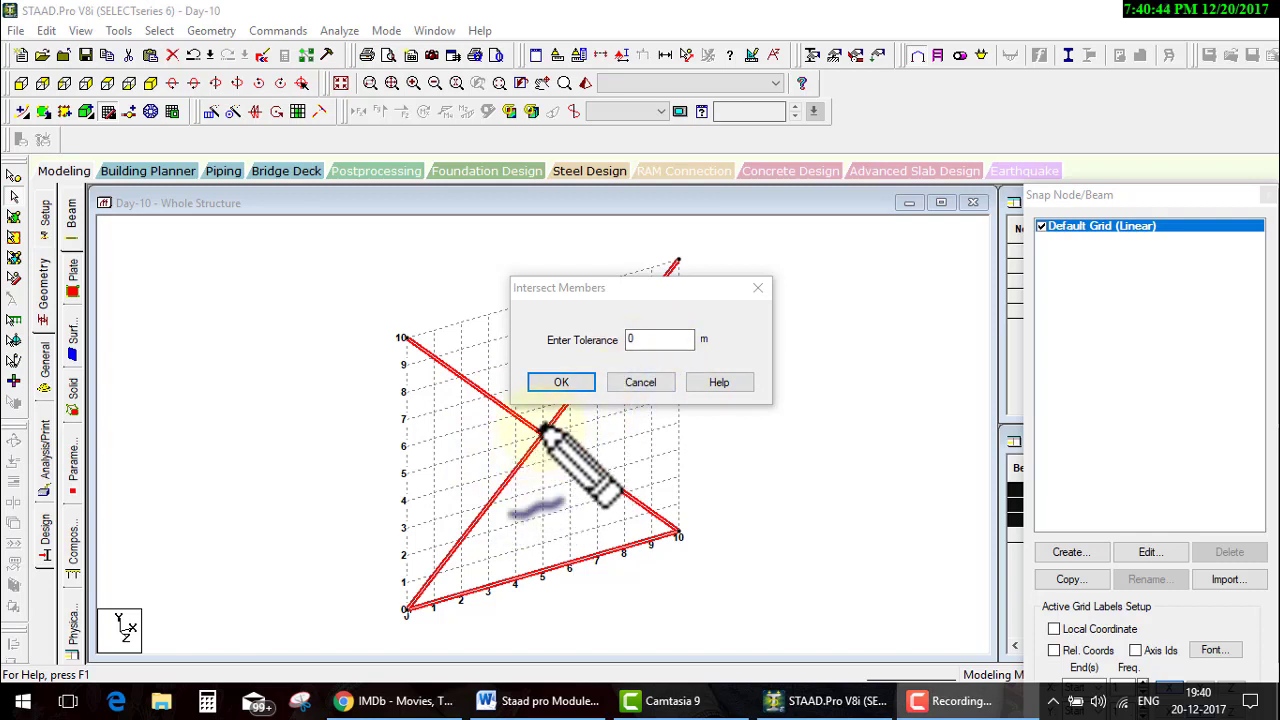
mouse_move(557, 430)
left_mouse_down()
mouse_move(556, 445)
mouse_move(540, 430)
left_mouse_up()
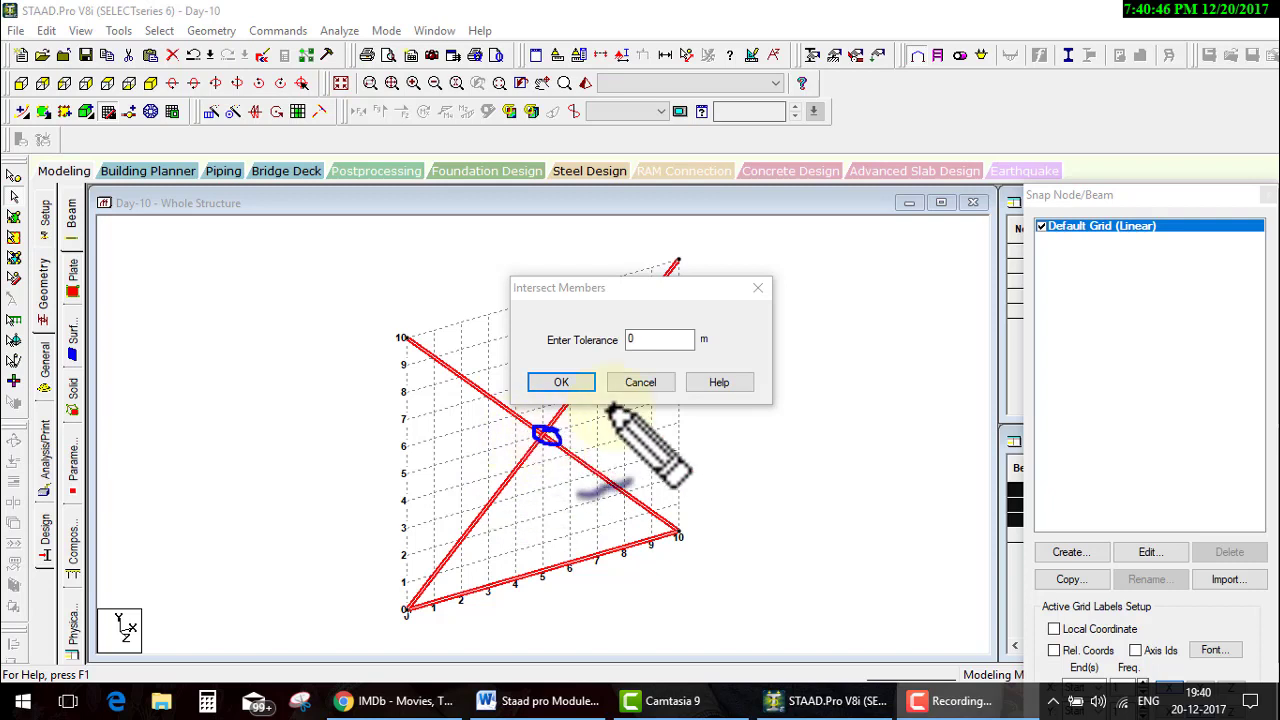
key("Escape")
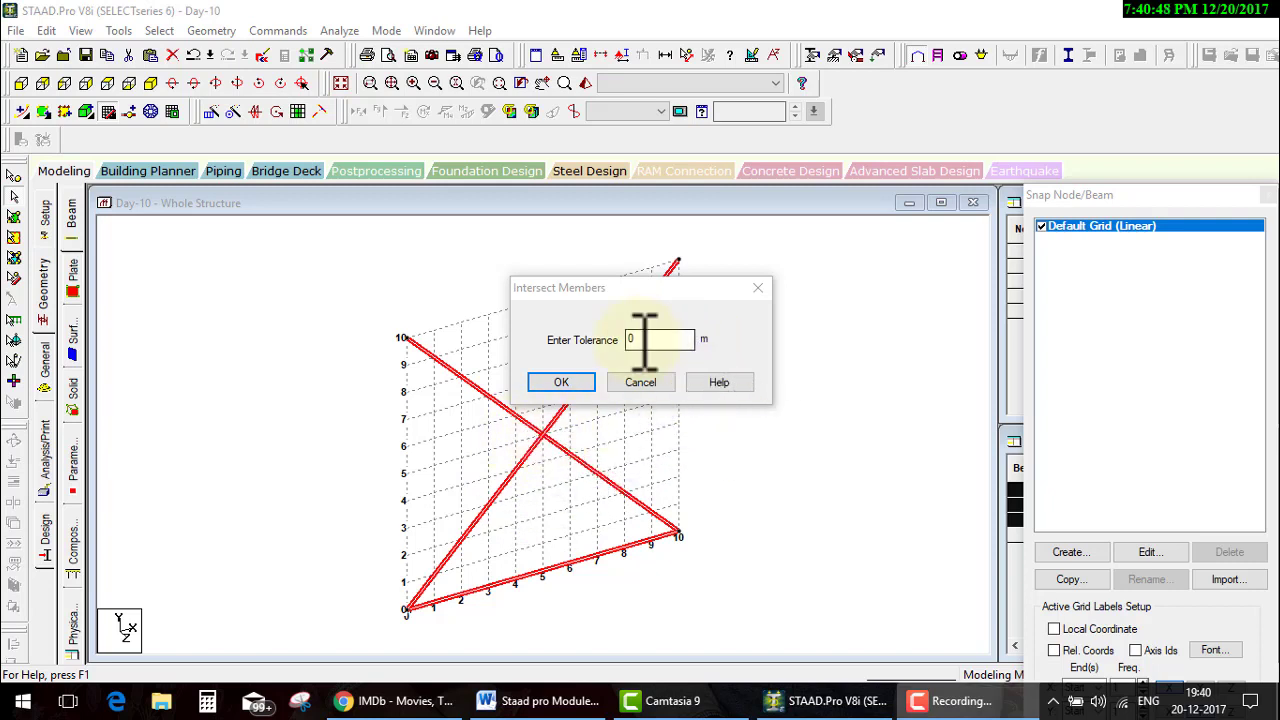
left_click(563, 380)
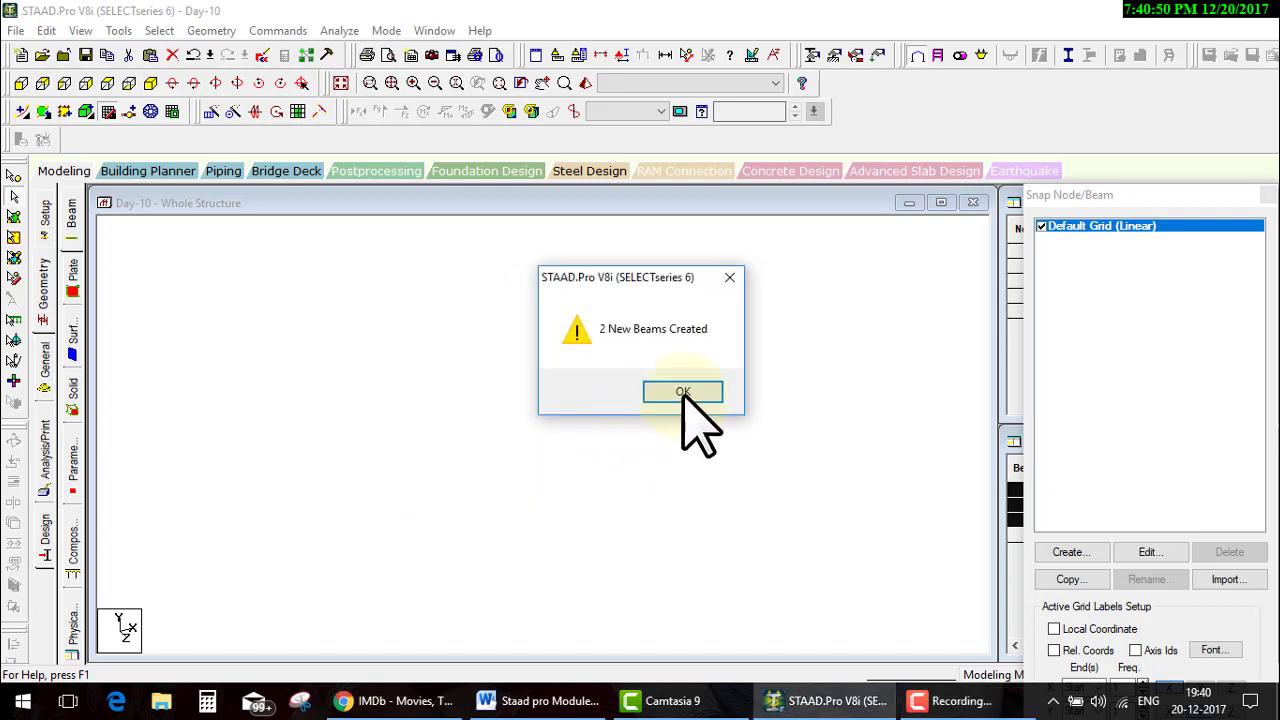
- Underline the '2 New Beams Created' message and dismiss it
key("ctrl+2")
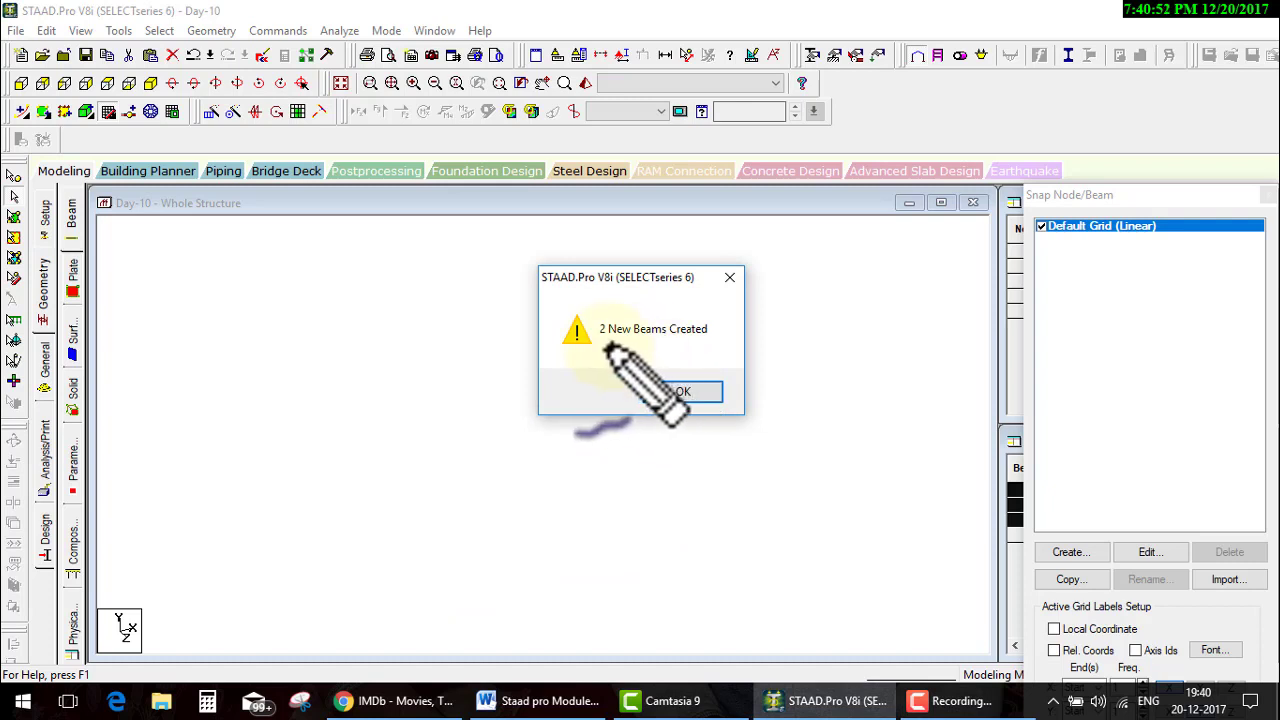
left_click_drag(602, 344, 702, 355)
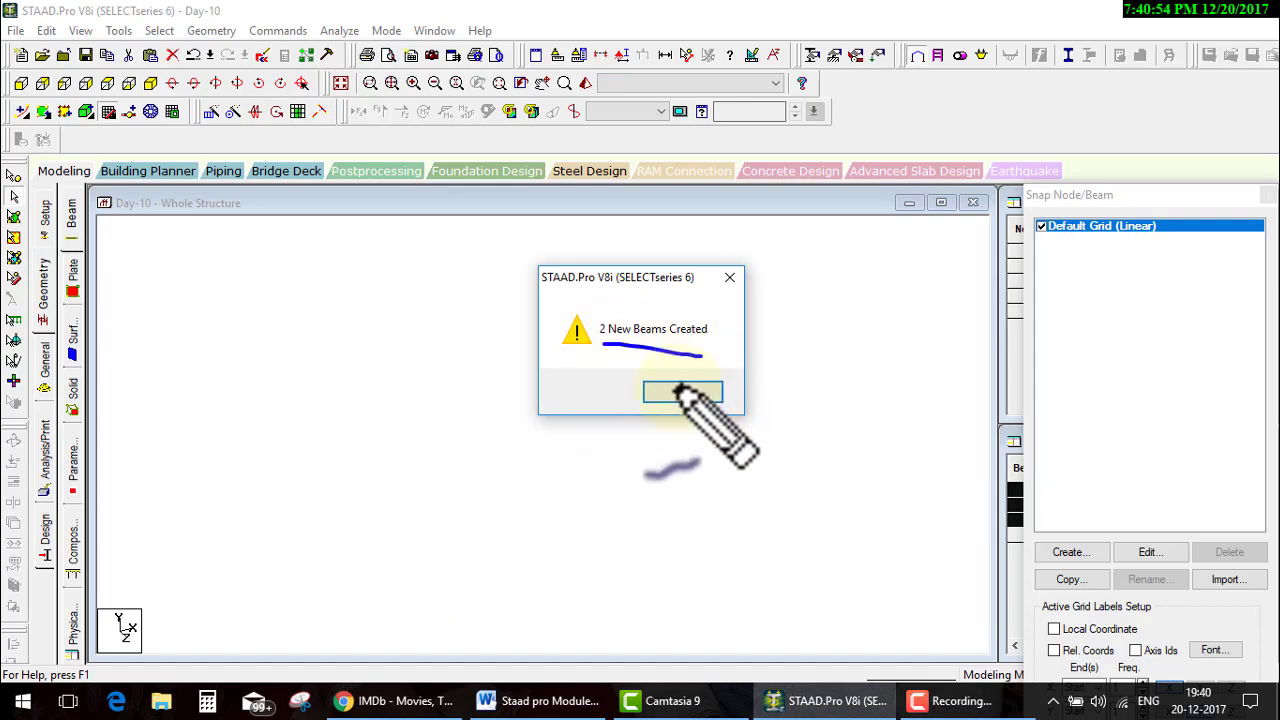
key("Escape")
left_click(684, 395)
left_click(630, 430)
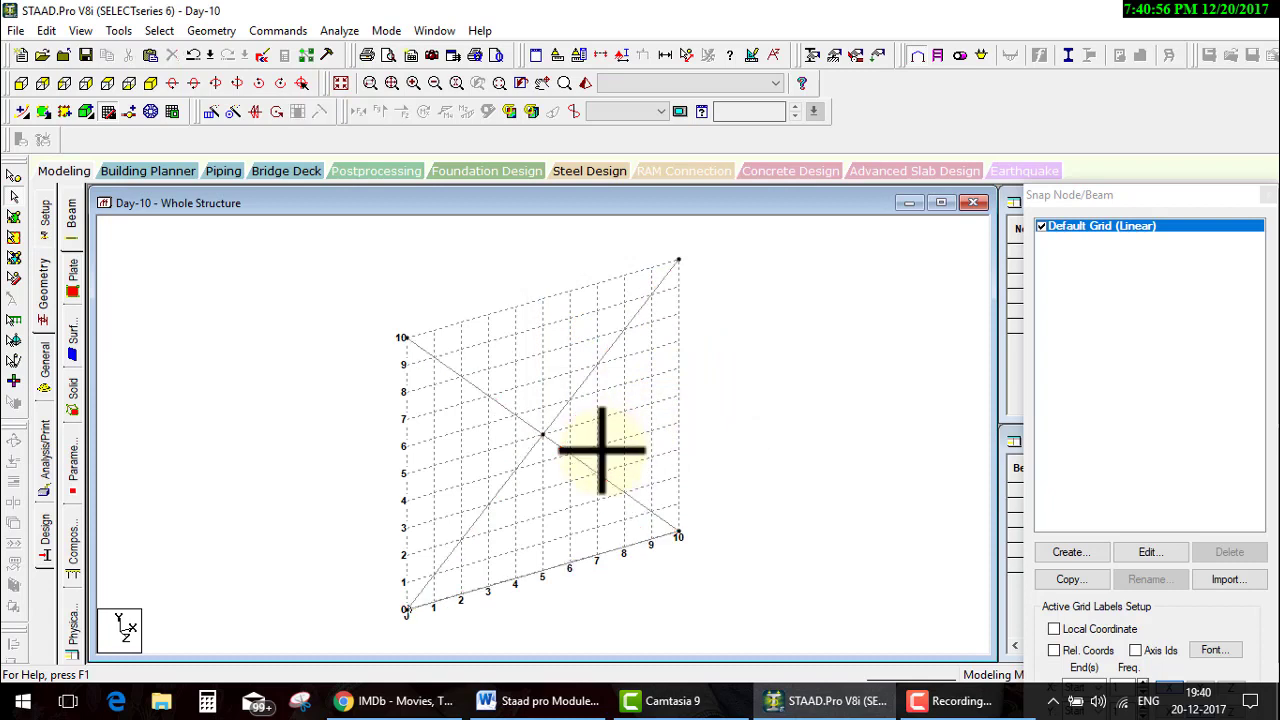
key("ctrl+2")
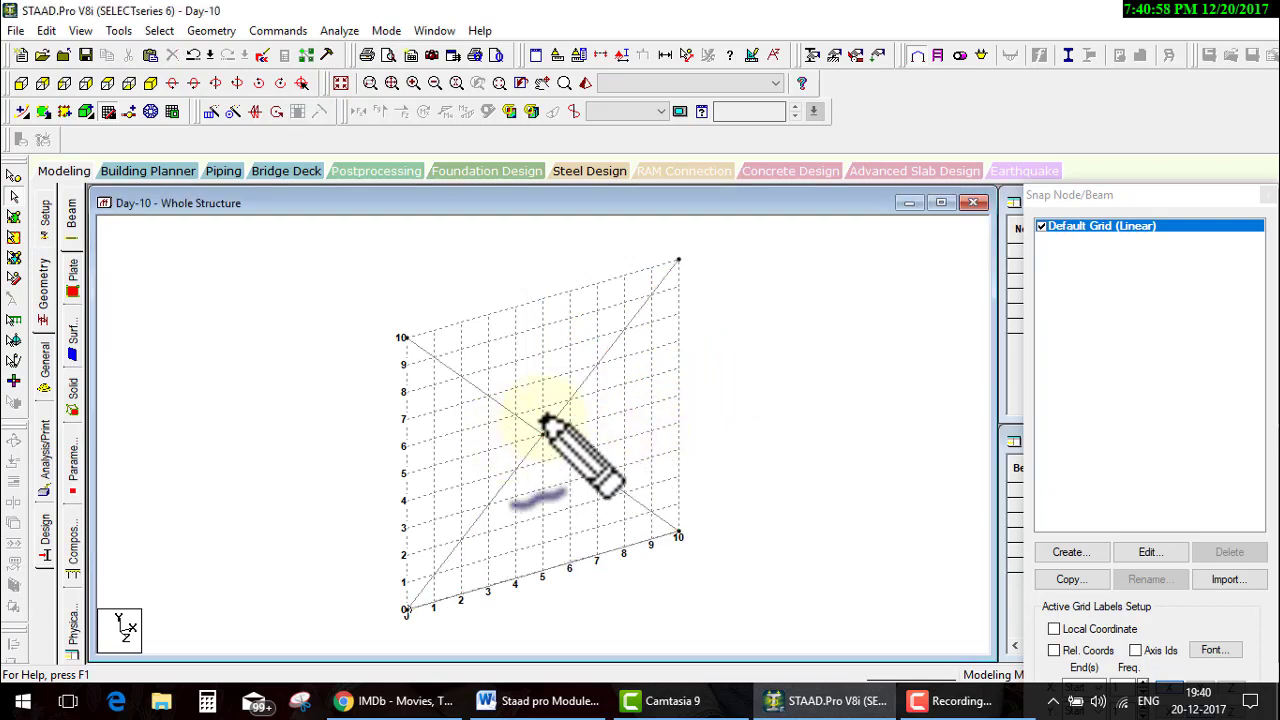
mouse_move(540, 416)
left_mouse_down()
mouse_move(545, 455)
mouse_move(567, 421)
mouse_move(750, 336)
left_mouse_up()
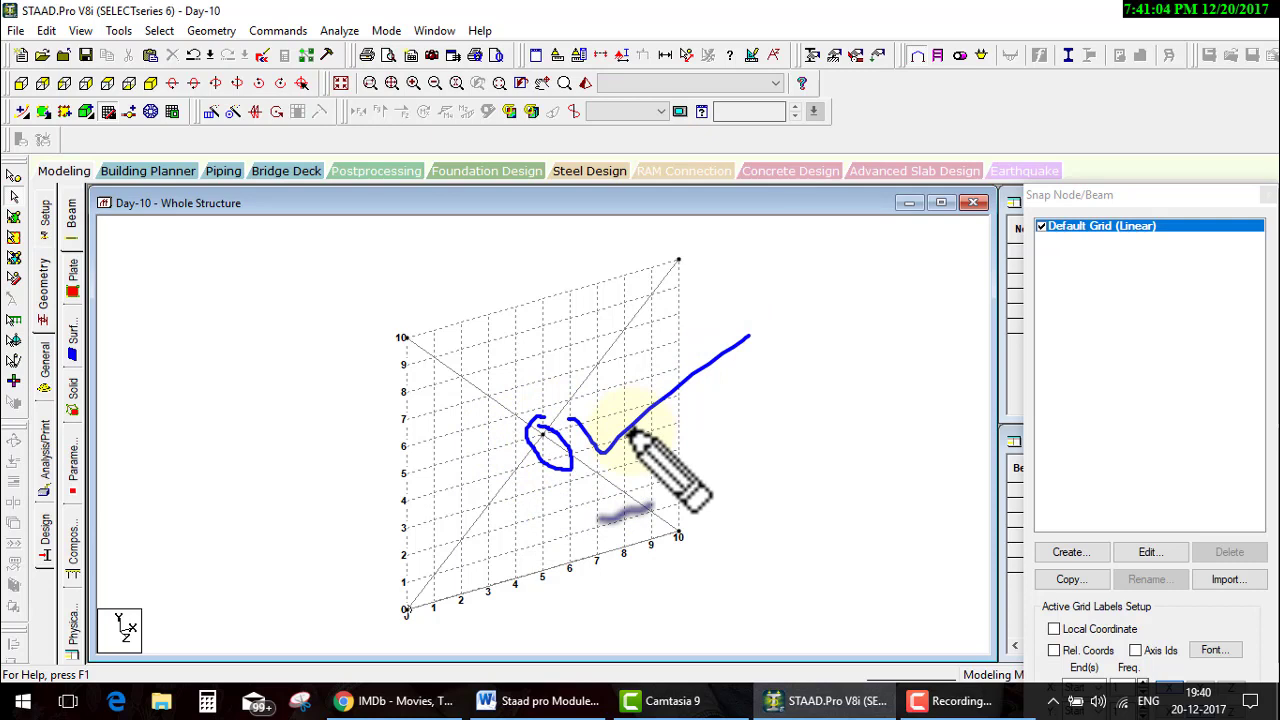
key("e")
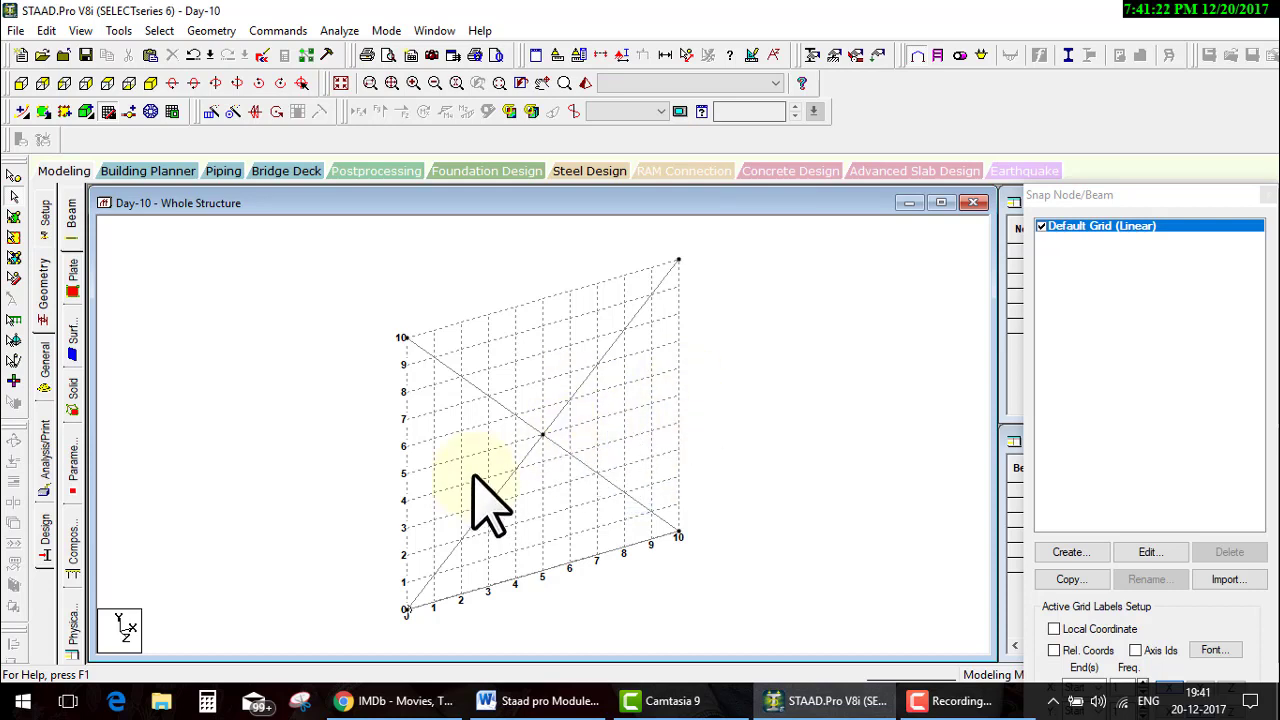
left_click_drag(589, 432, 679, 382)
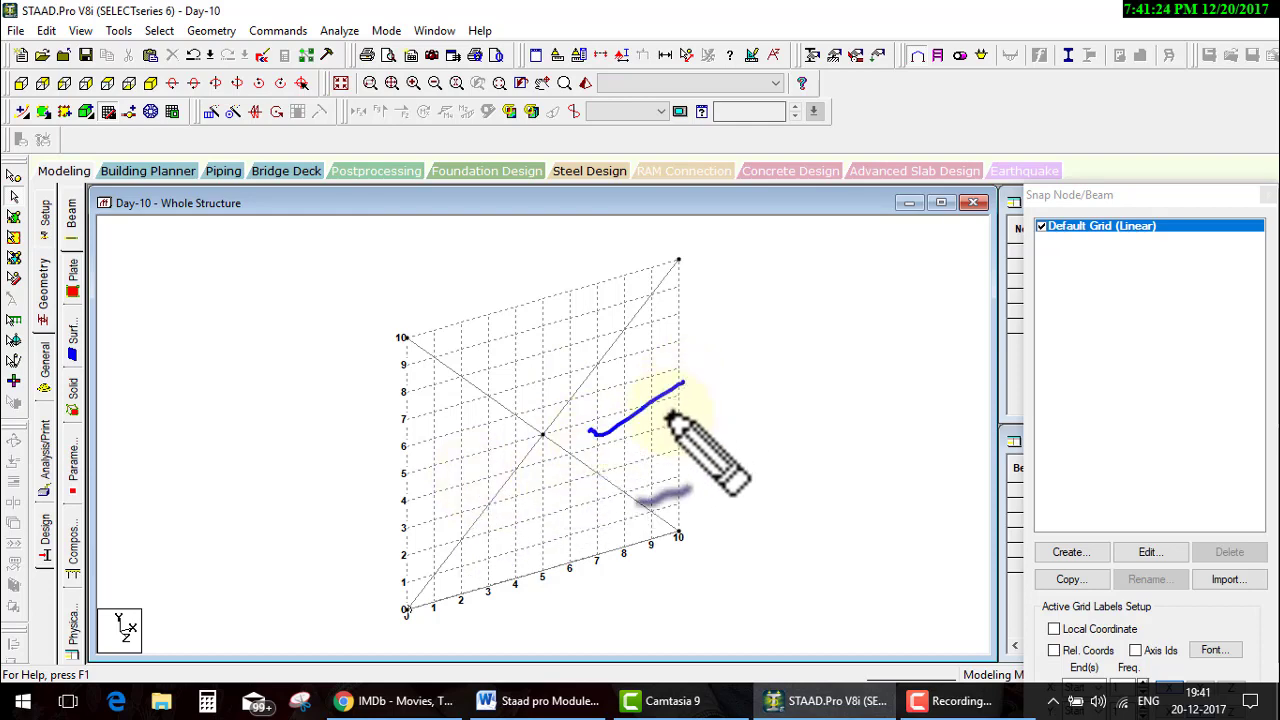
key("Escape")
left_click(540, 701)
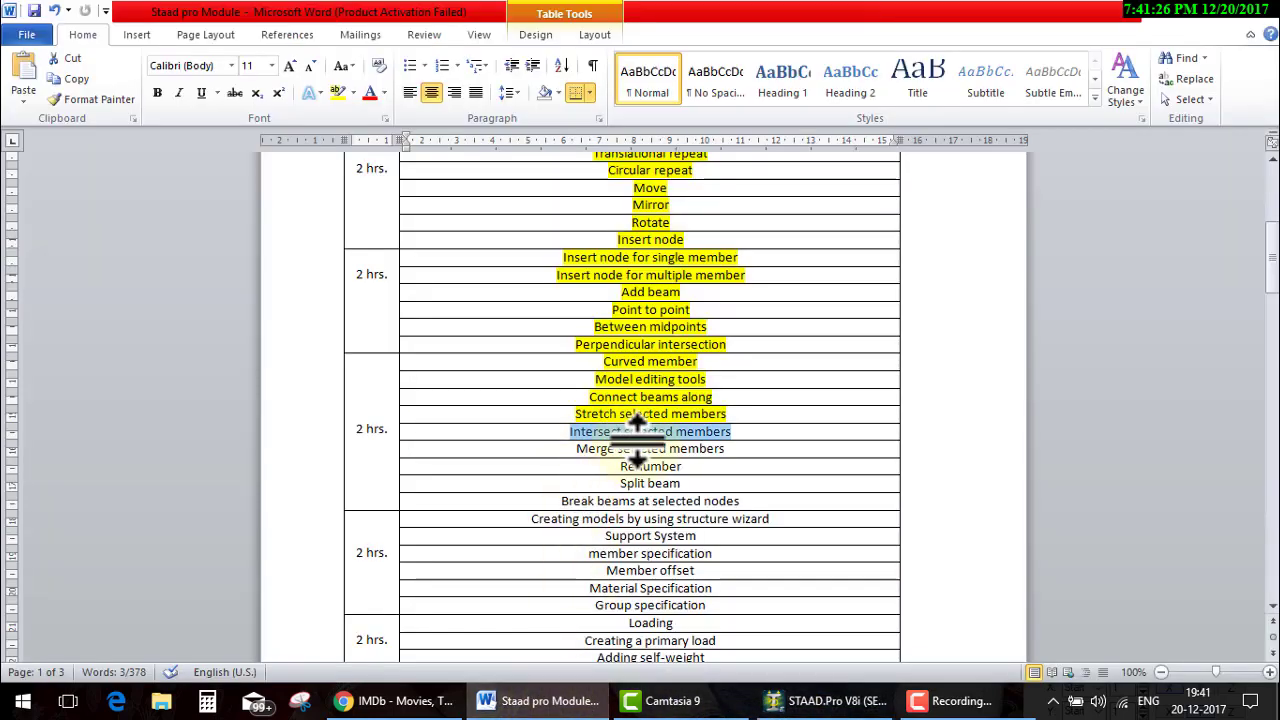
- Highlight 'Merge selected members' in the syllabus table and switch back to STAAD.Pro
left_click_drag(757, 449, 513, 450)
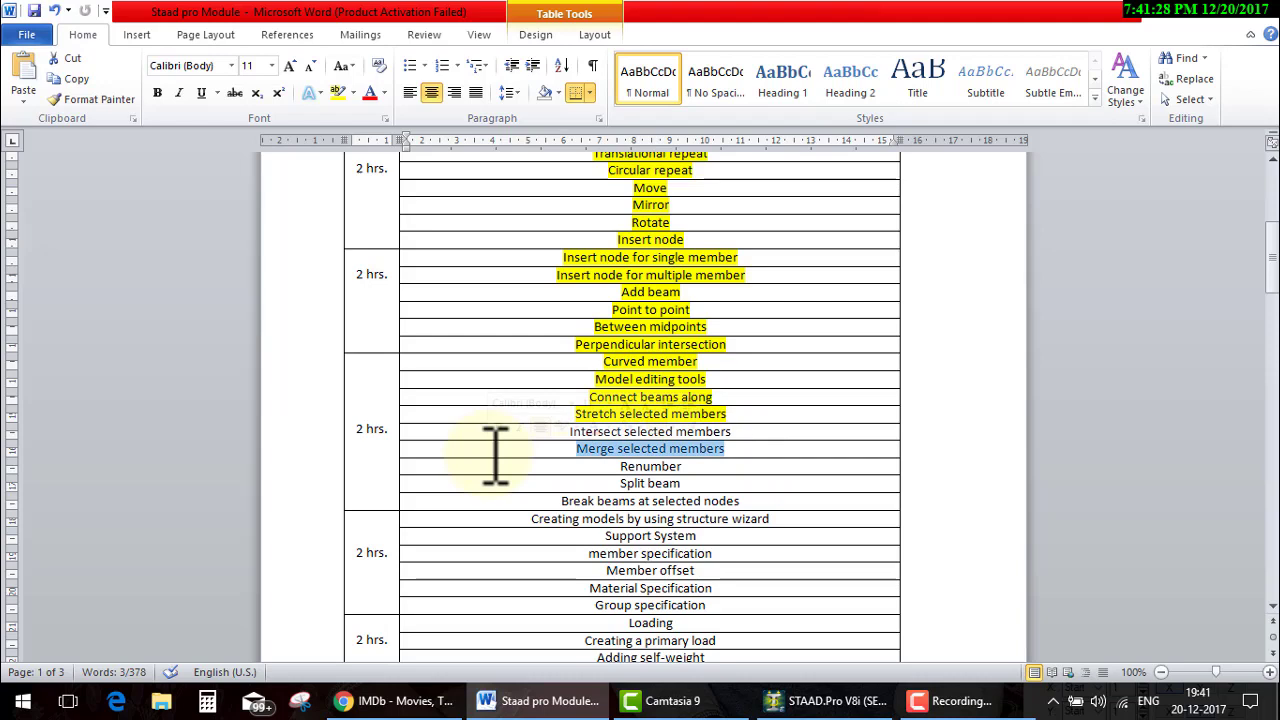
left_click(858, 703)
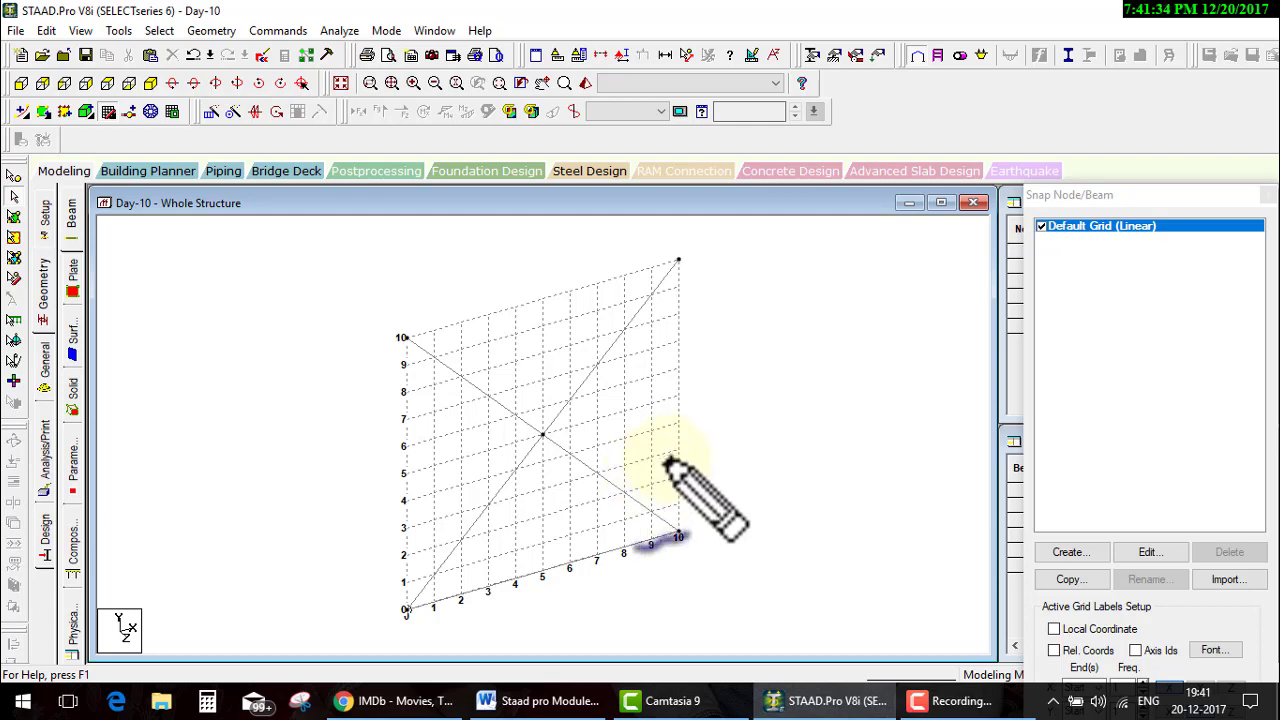
- Select and delete all five beams from the model
key("ctrl+a")
key("Delete")
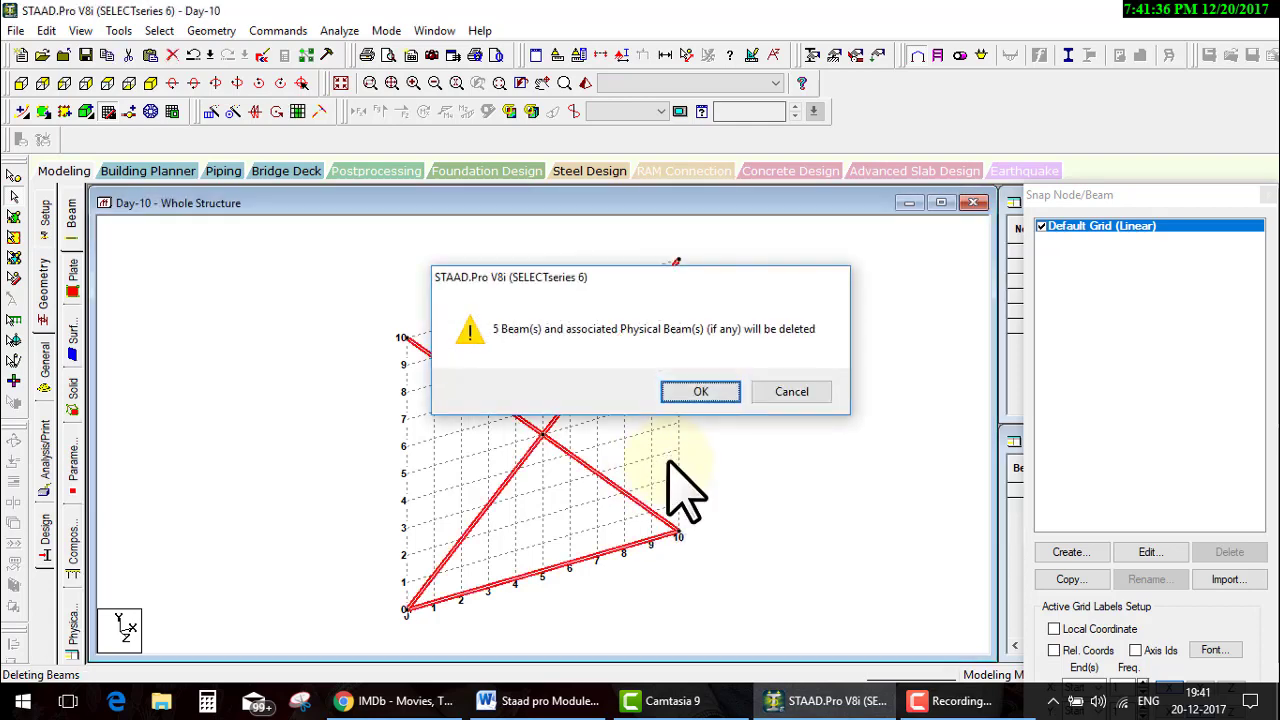
key("Return")
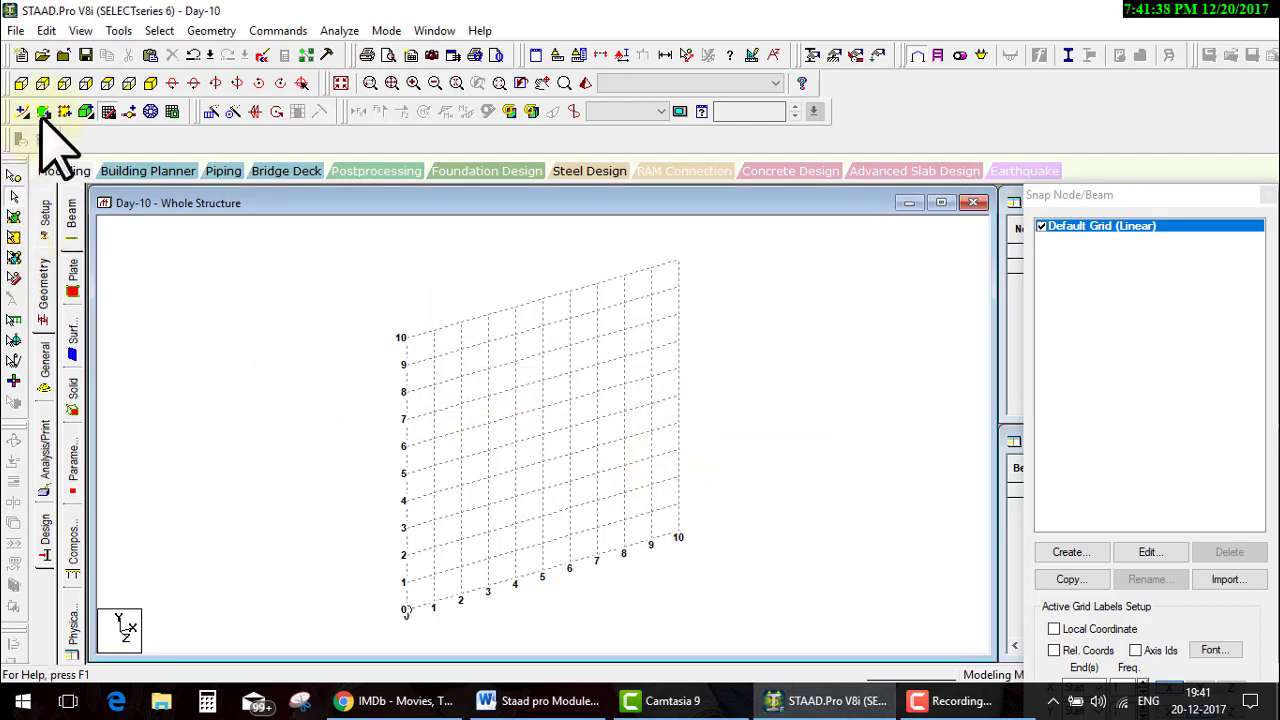
- Draw a 10 m beam from the grid origin to the 10 m grid point with Snap Node/Beam
left_click(108, 111)
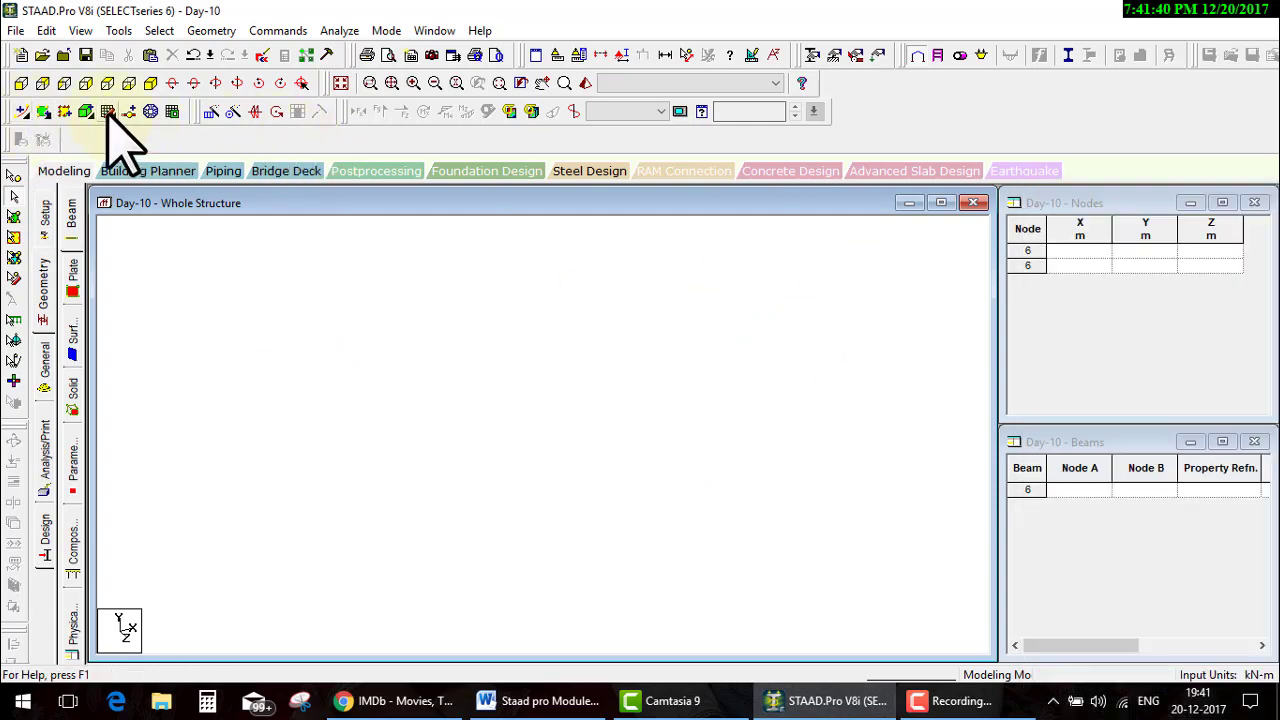
left_click(405, 610)
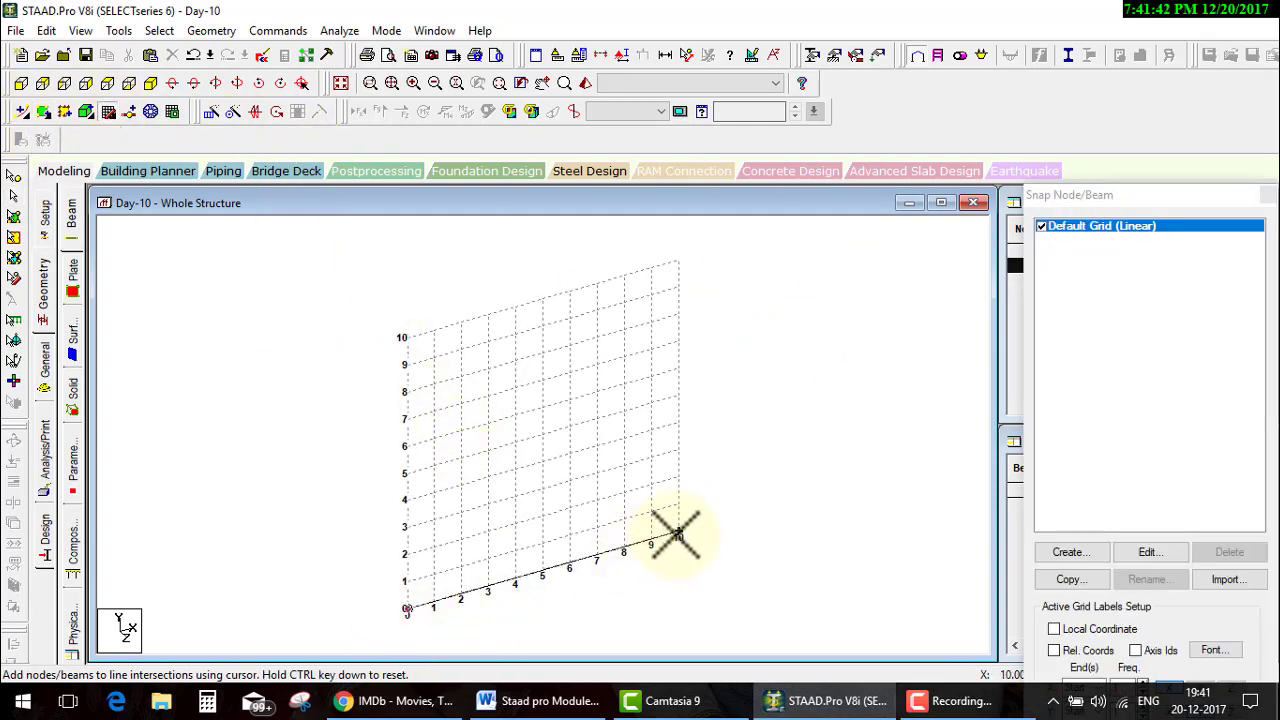
left_click(678, 533)
left_click(1267, 194)
- Insert n = 3 evenly spaced nodes into beam 1, splitting it into four 2.5 m beams
left_click(646, 406)
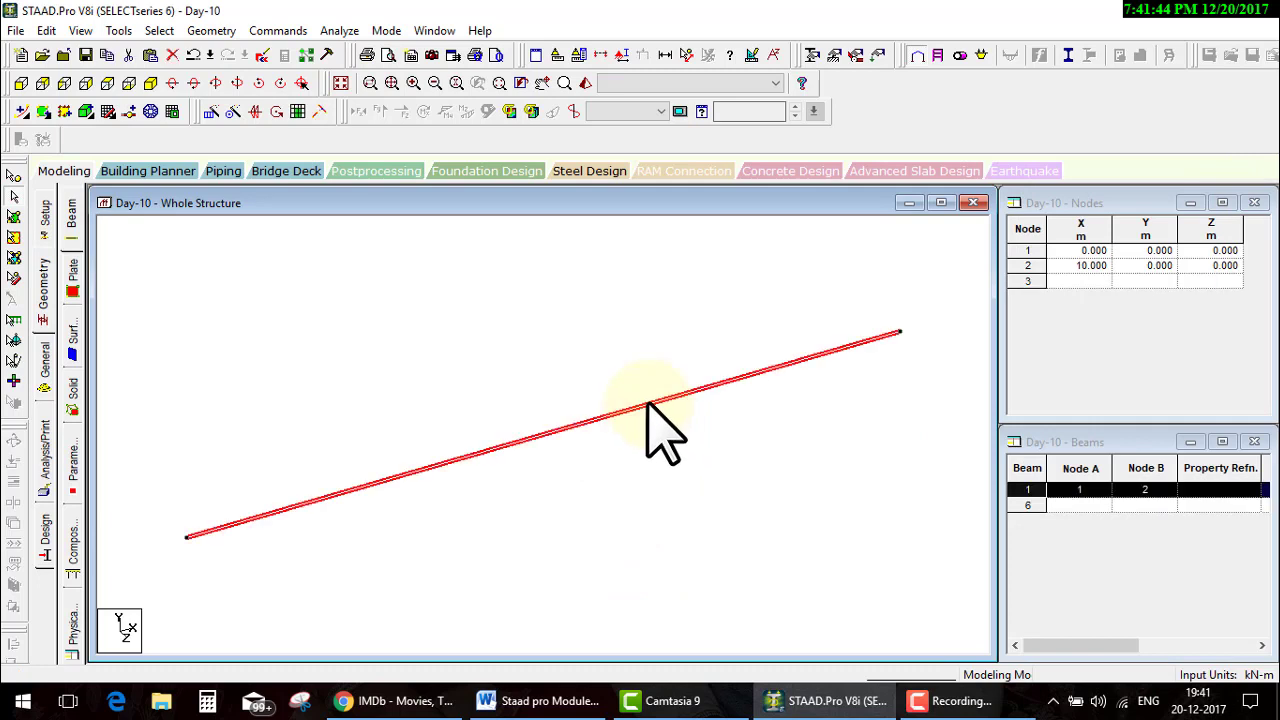
right_click(648, 407)
left_click(708, 357)
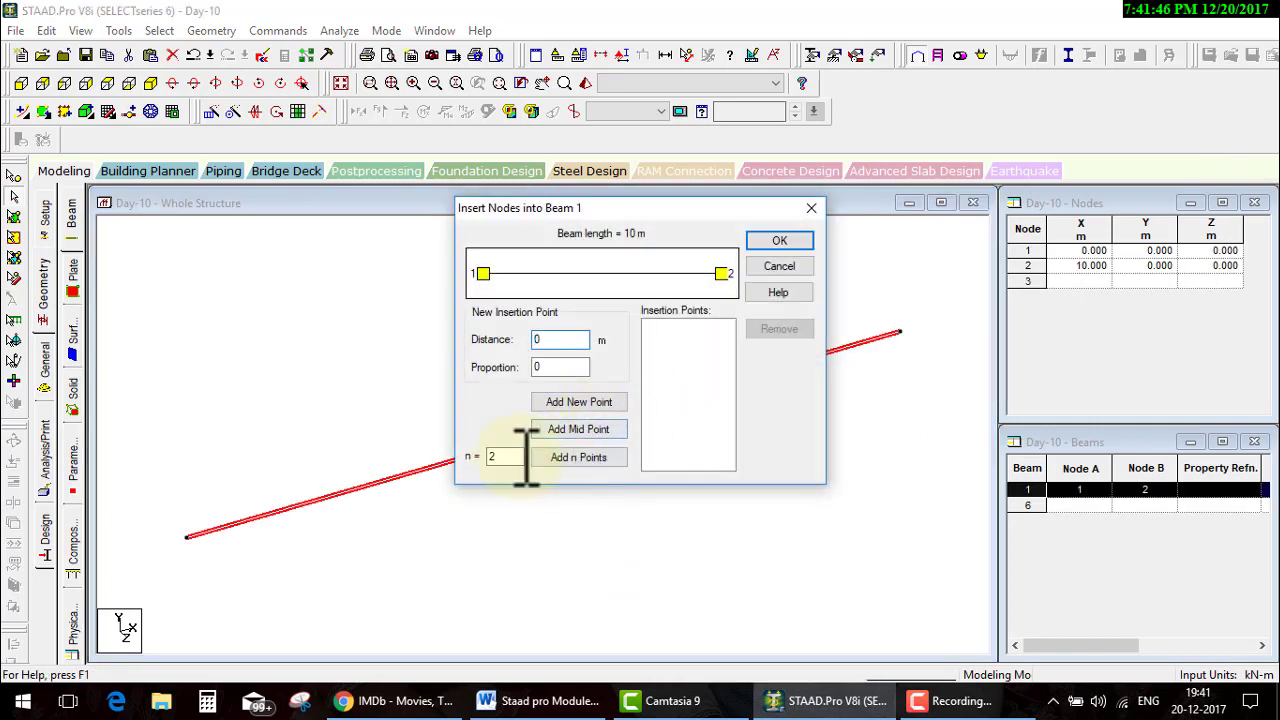
type("3")
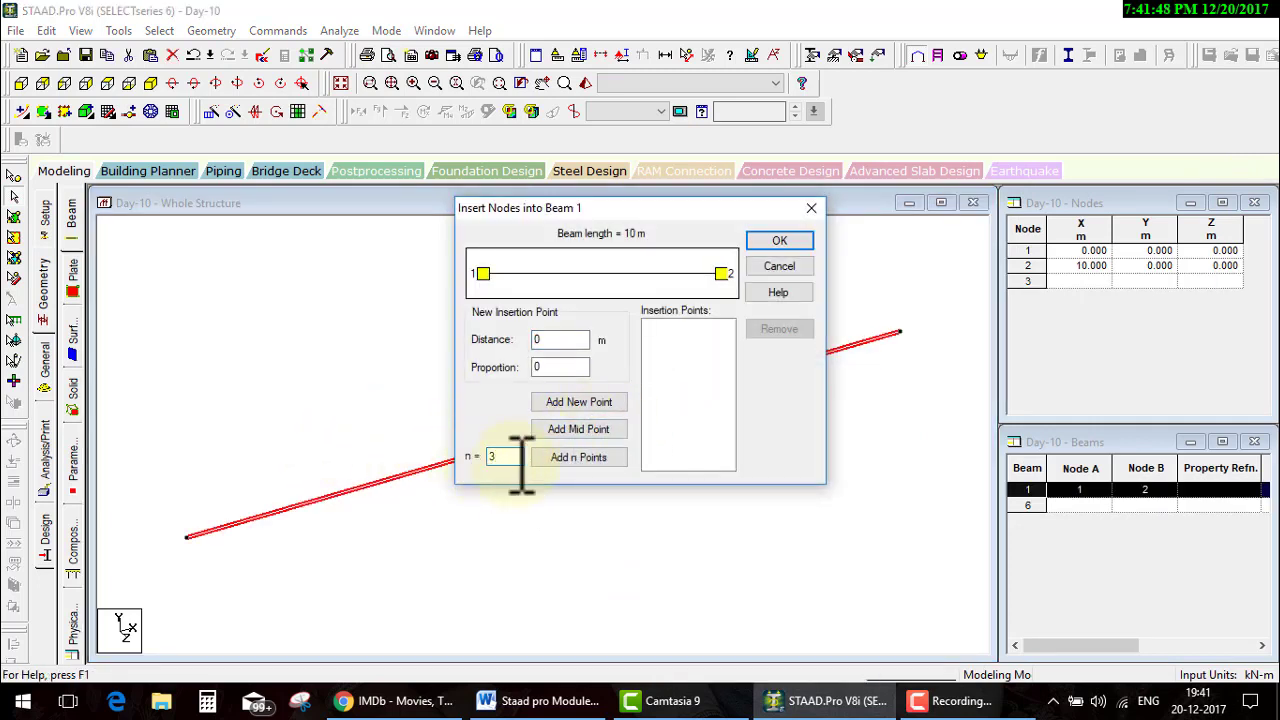
left_click(566, 460)
left_click(779, 241)
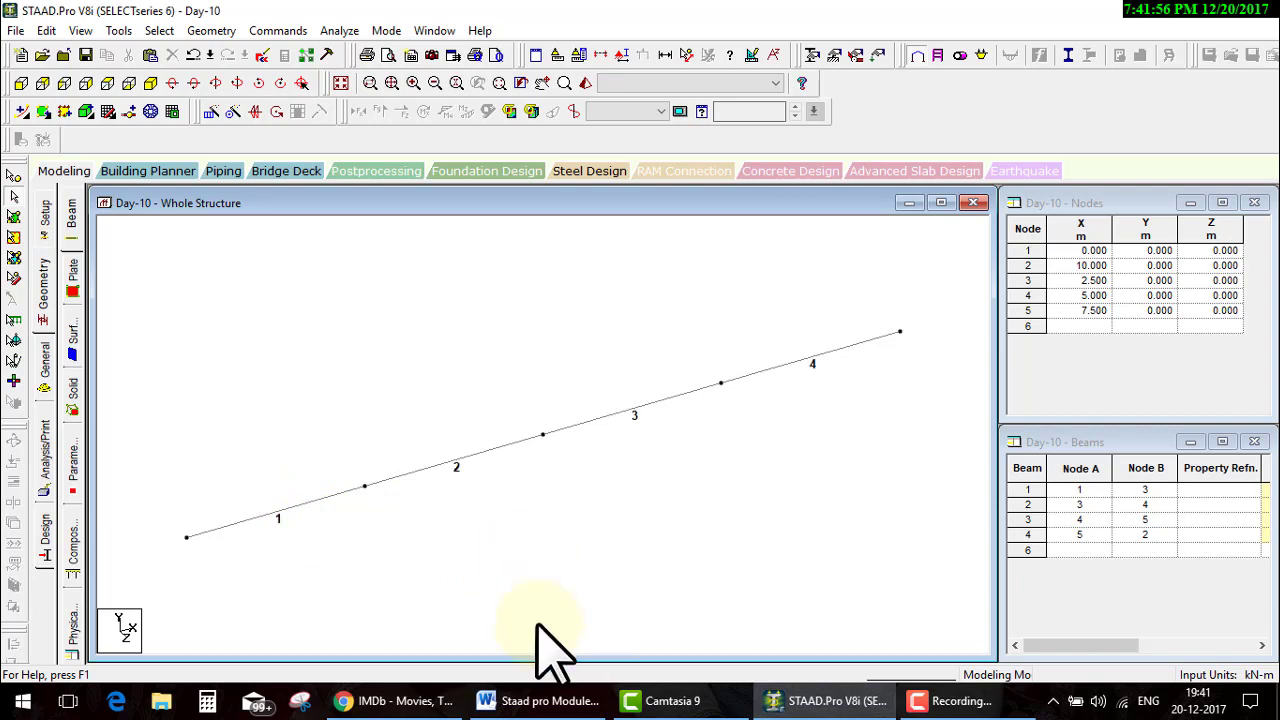
- Select beams 1 and 2 together
left_click(291, 495)
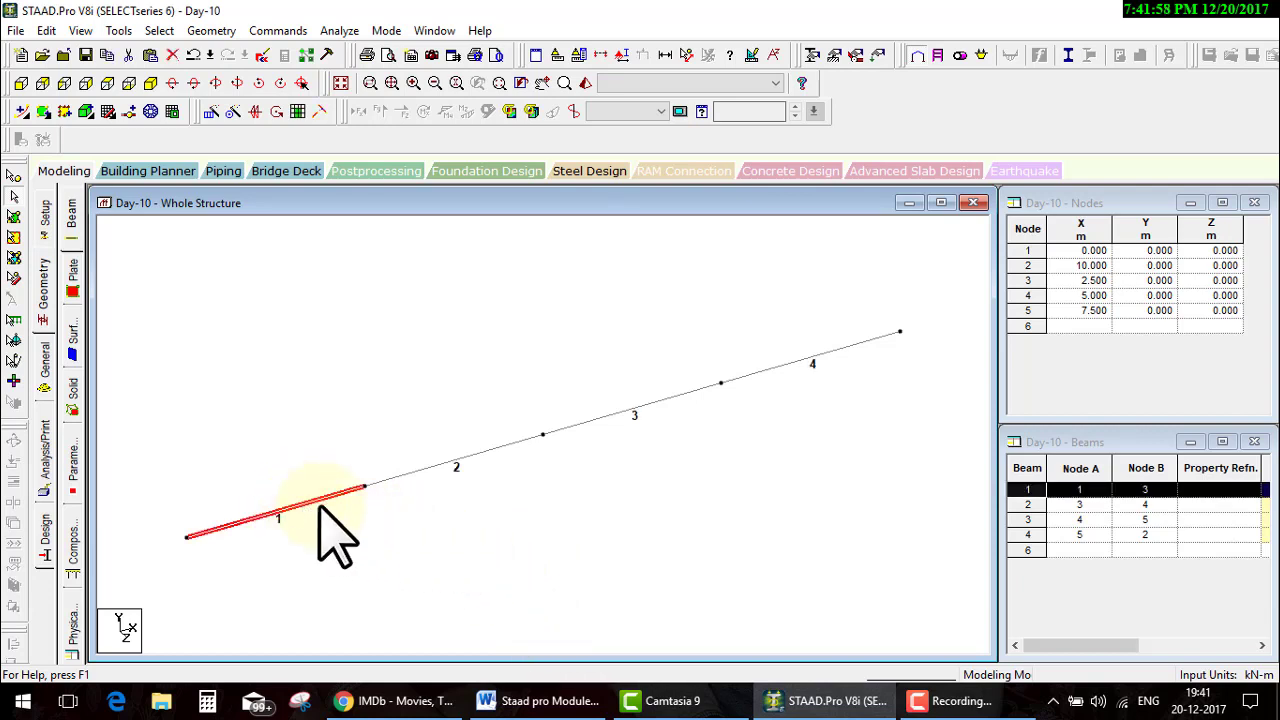
left_click(440, 464)
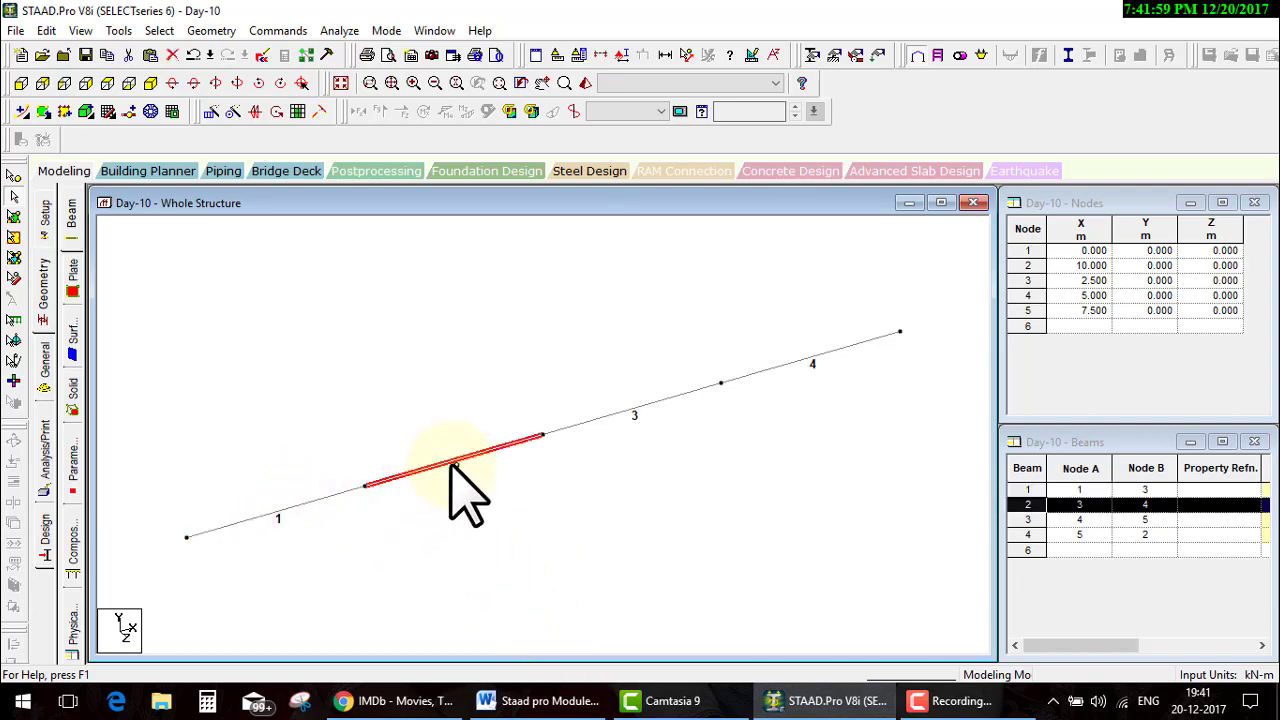
left_click(341, 495)
left_click(389, 482, "ctrl")
left_click(399, 530)
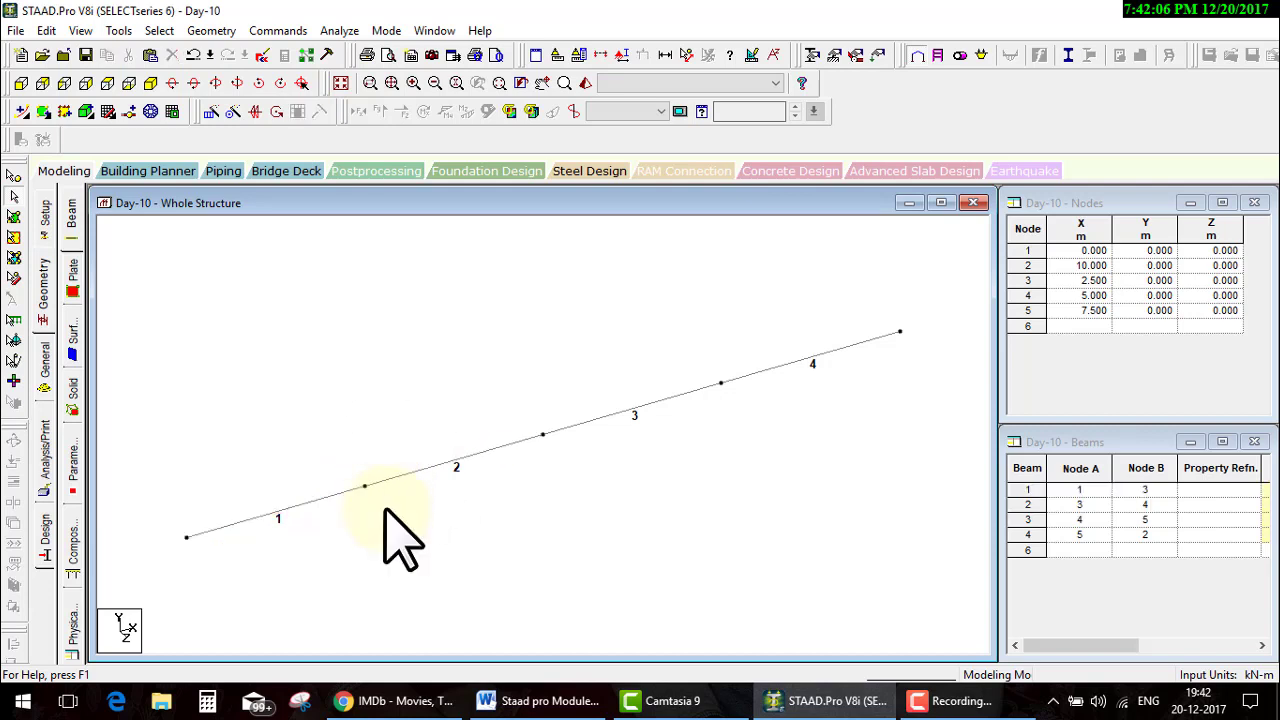
left_click(364, 487)
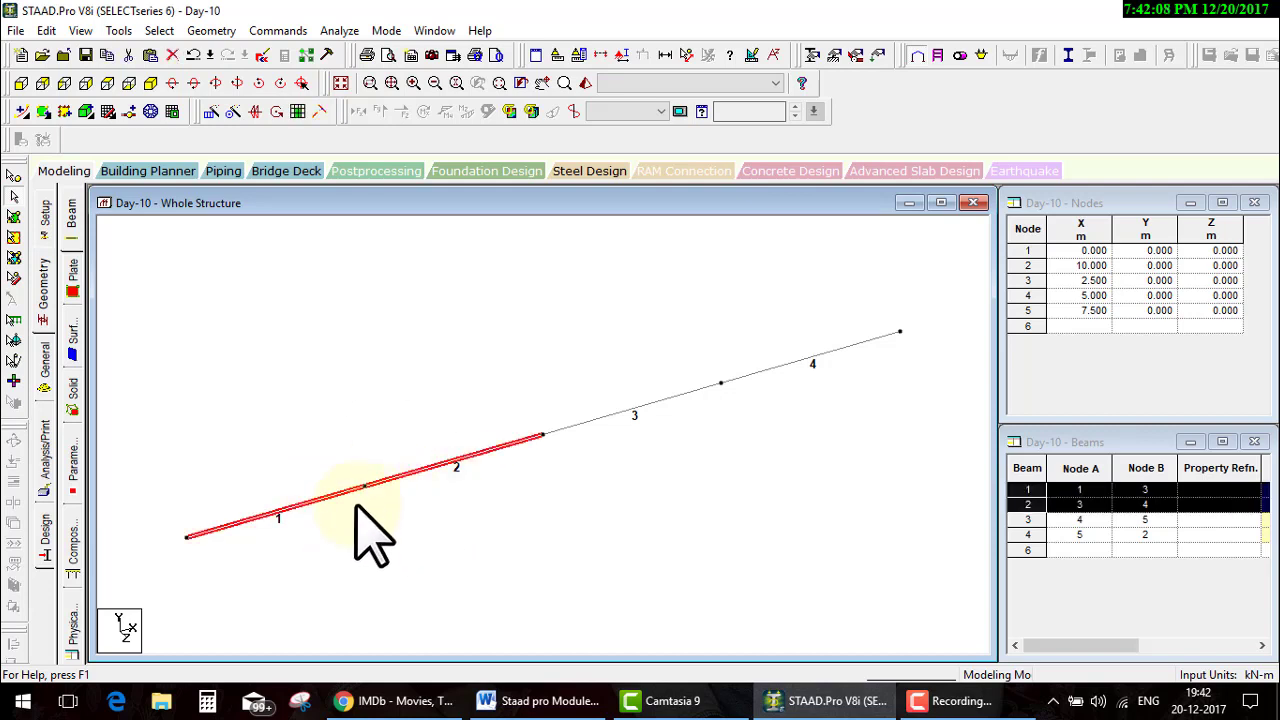
- Merge beams 1 and 2 into beam 1 with Merge Selected Members
left_click(211, 30)
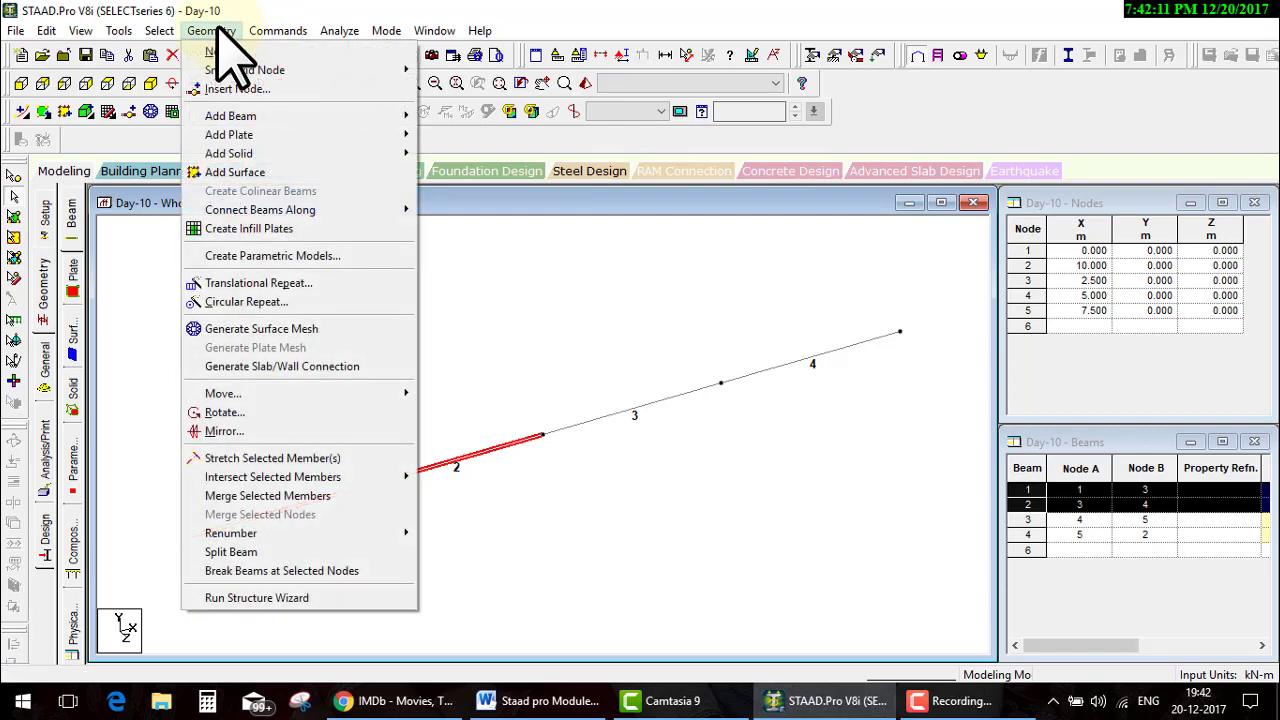
left_click(340, 497)
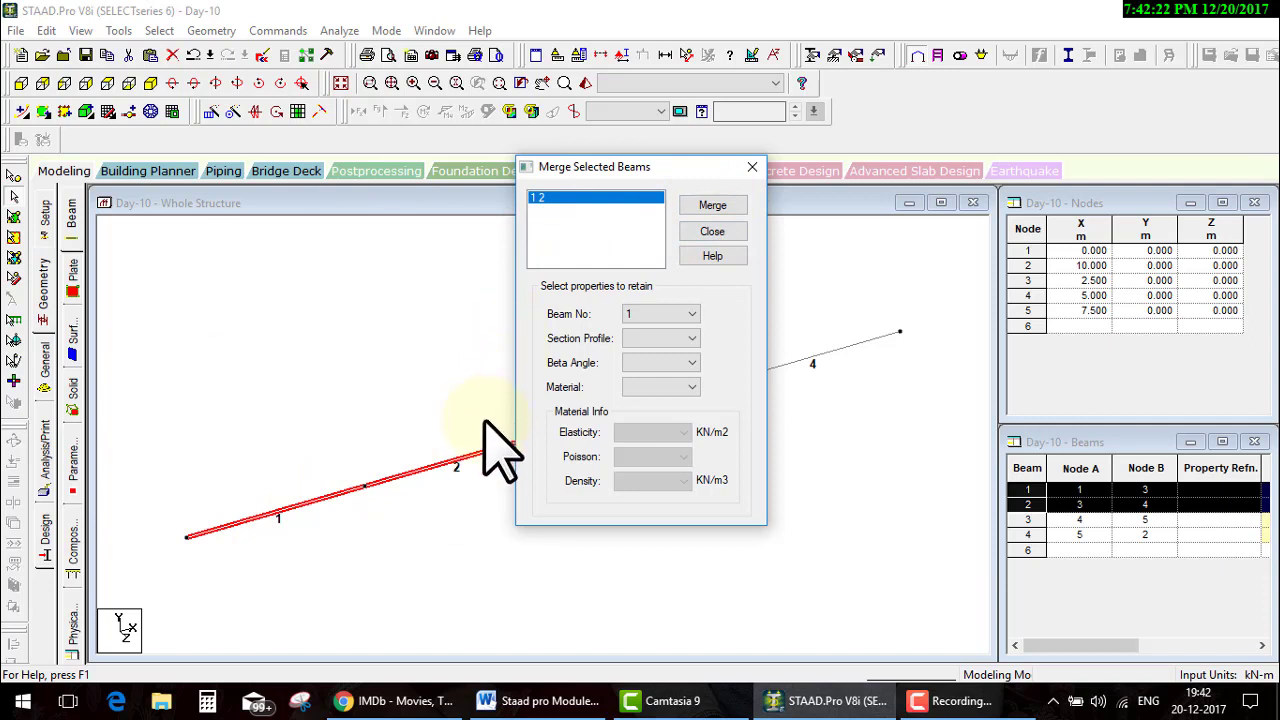
left_click(658, 318)
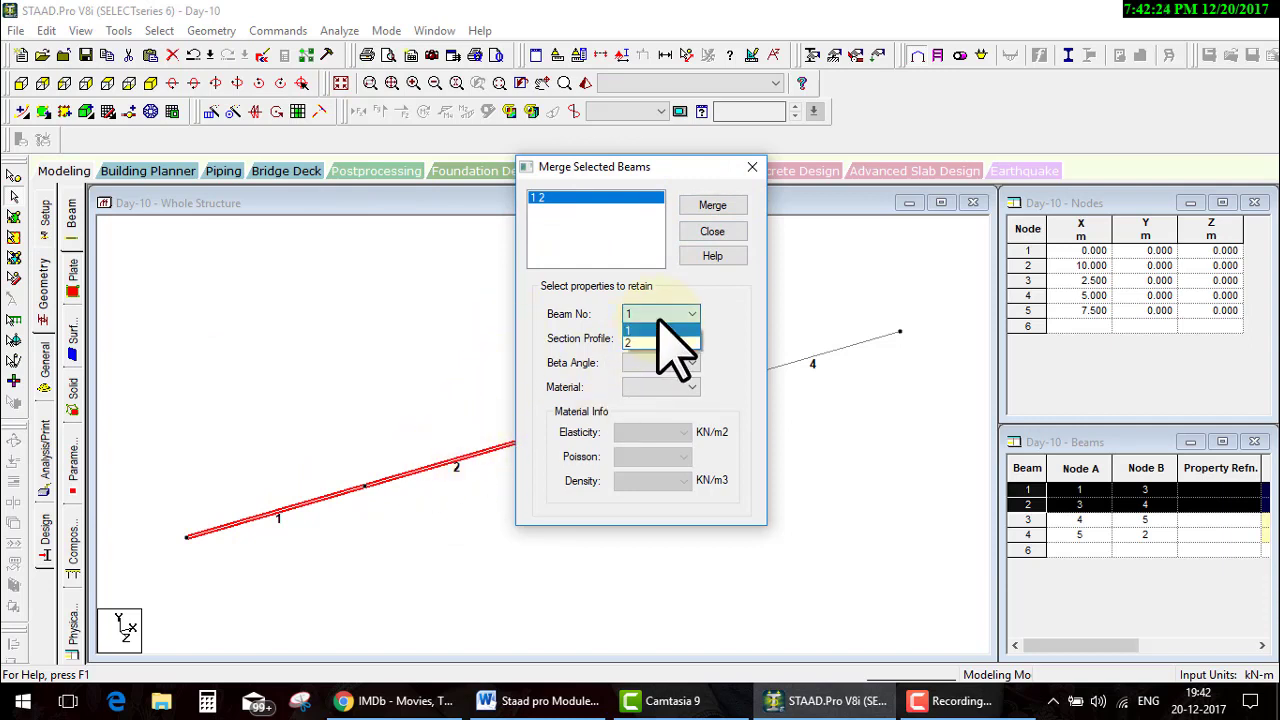
left_click(705, 208)
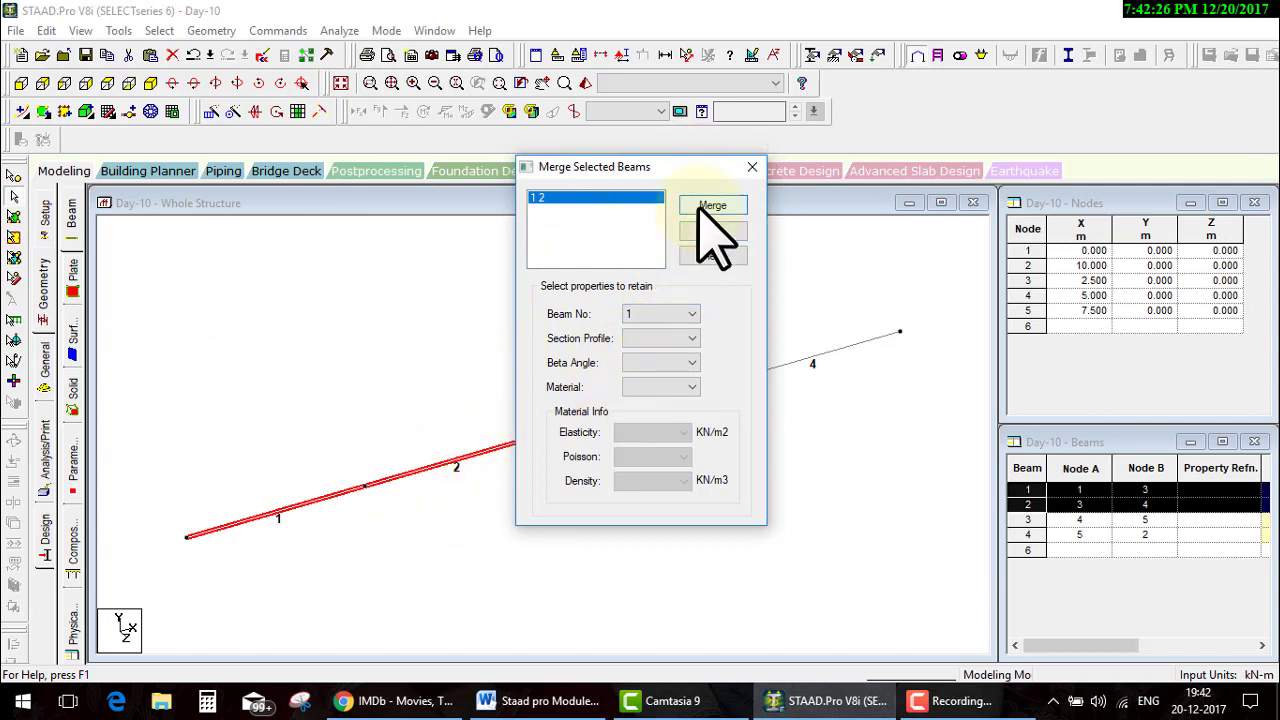
left_click(708, 231)
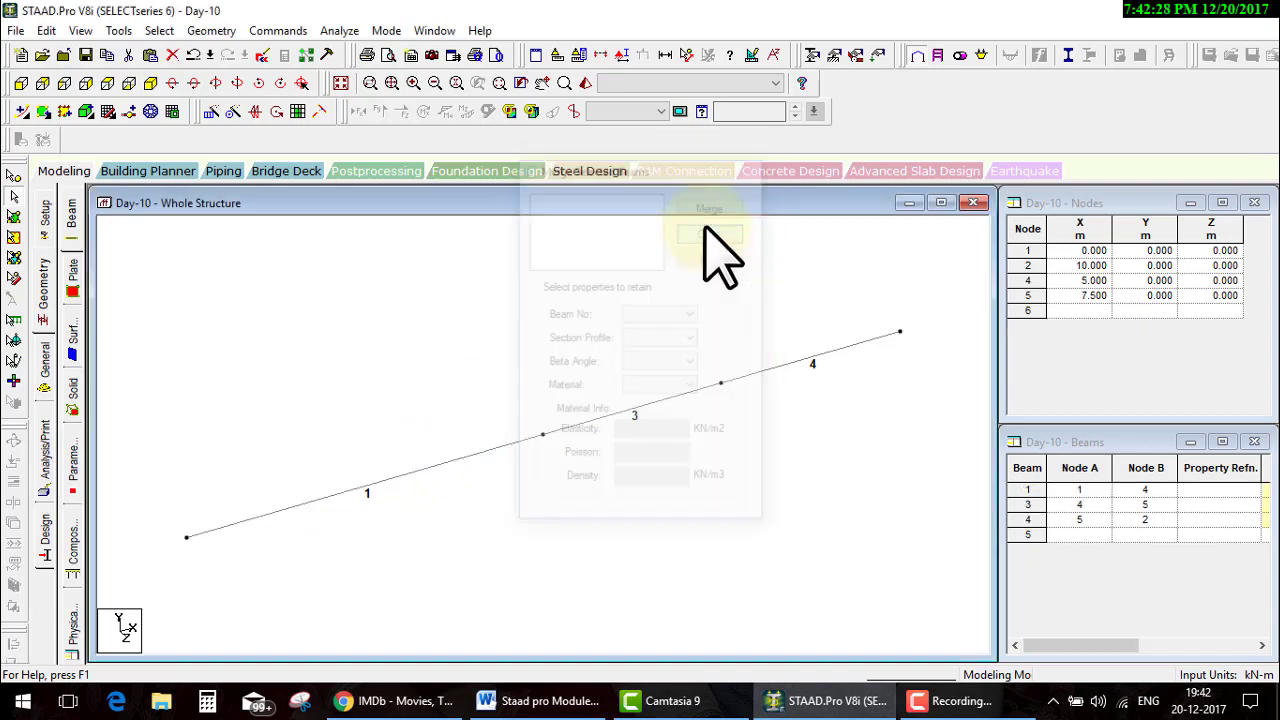
- Merge beams 1 and 3 keeping beam number 3, then switch to the Word syllabus
left_click(379, 488)
left_click(633, 410)
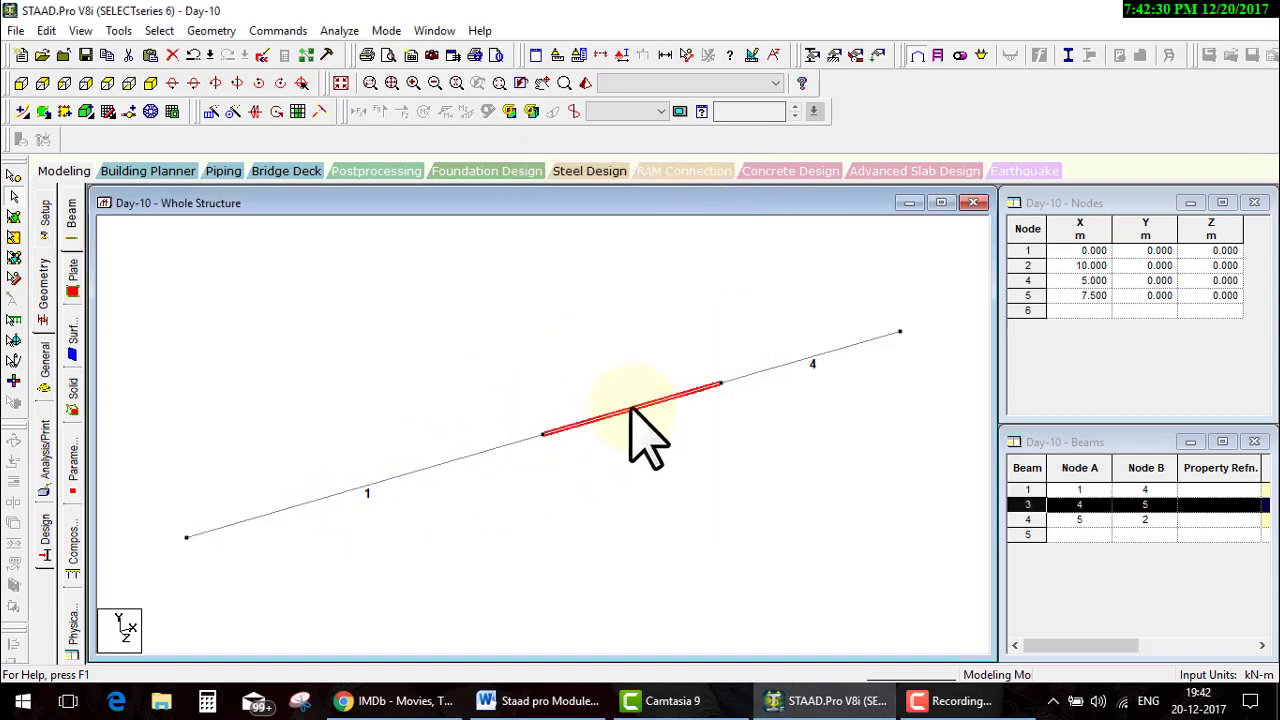
left_click(536, 438, "ctrl")
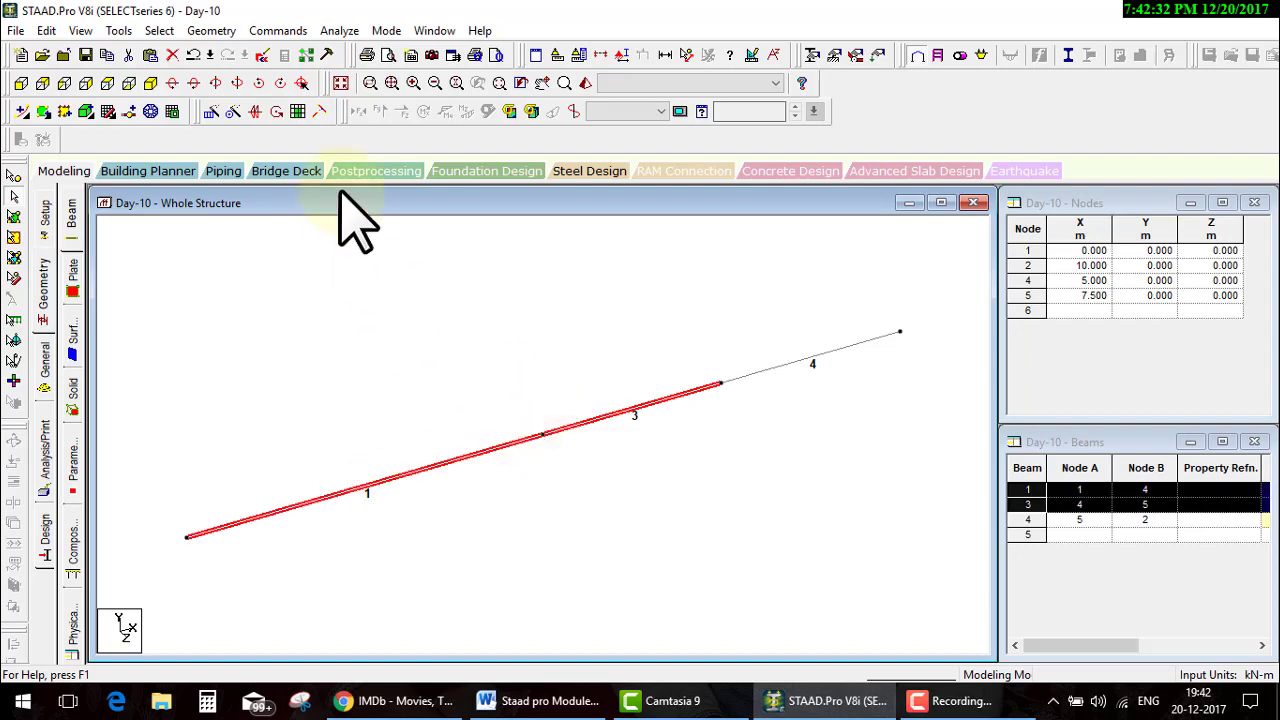
left_click(228, 30)
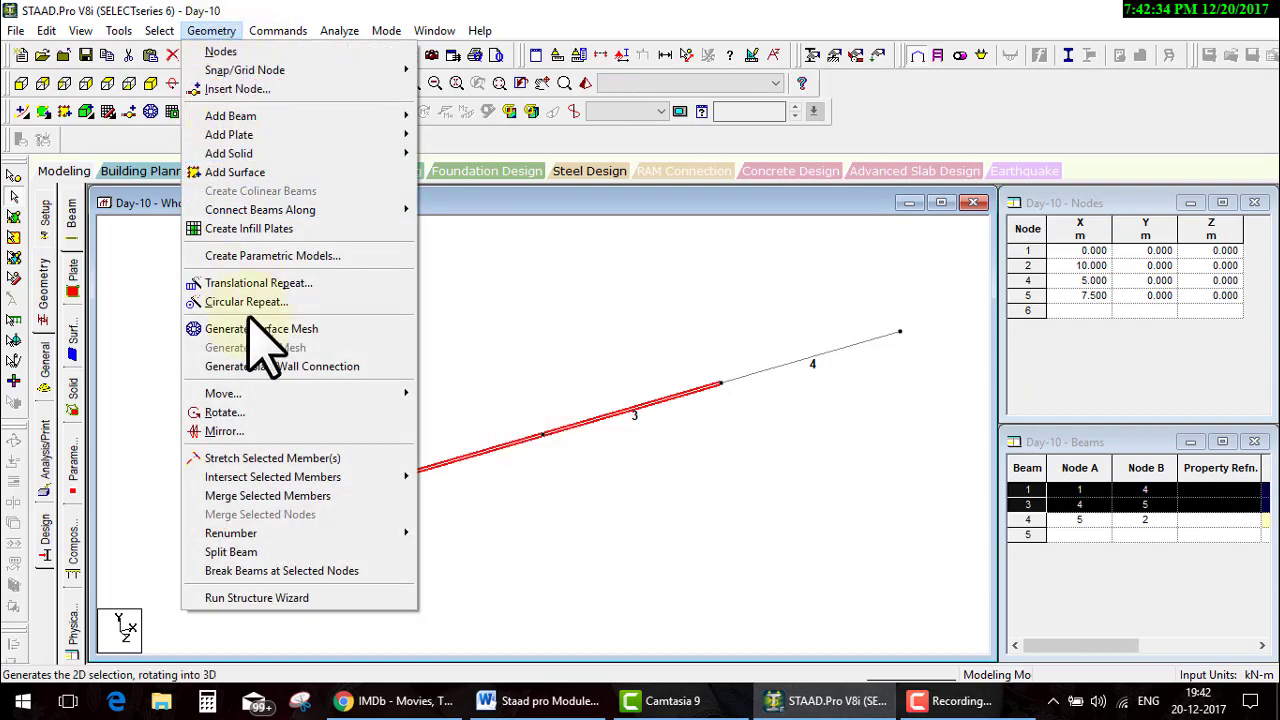
left_click(330, 500)
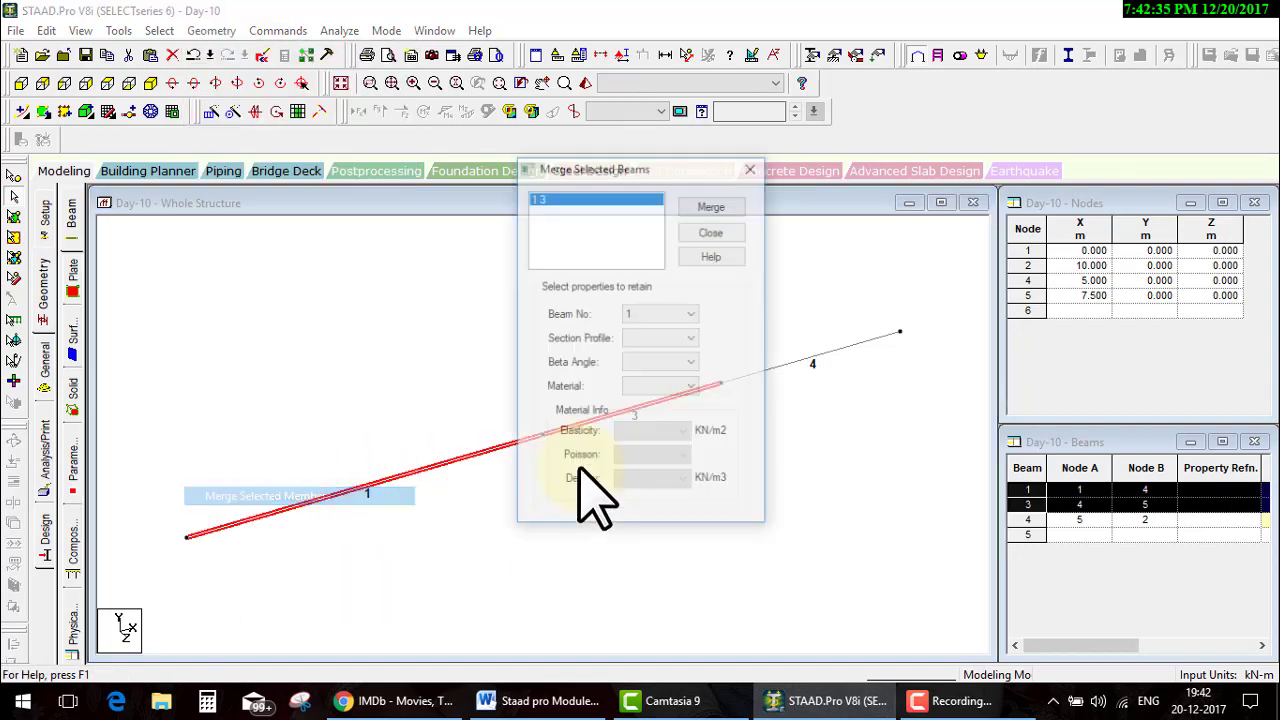
left_click(686, 314)
left_click(664, 340)
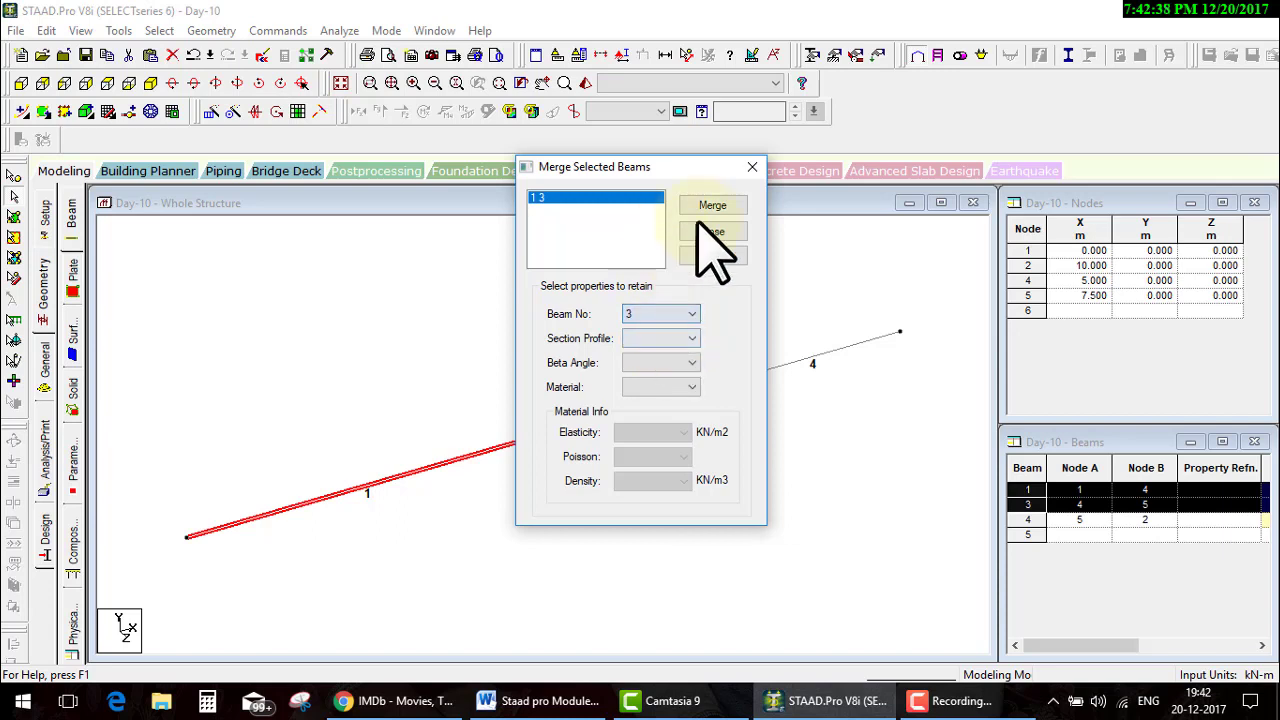
left_click(710, 206)
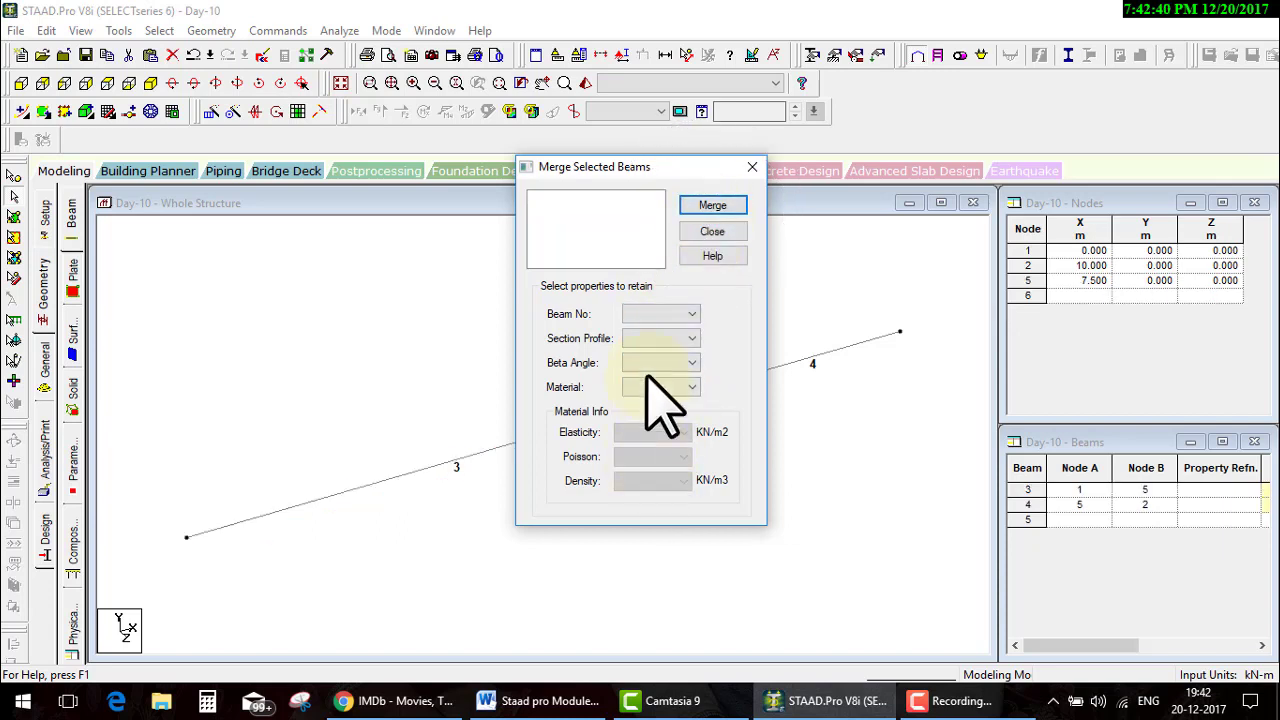
left_click(712, 231)
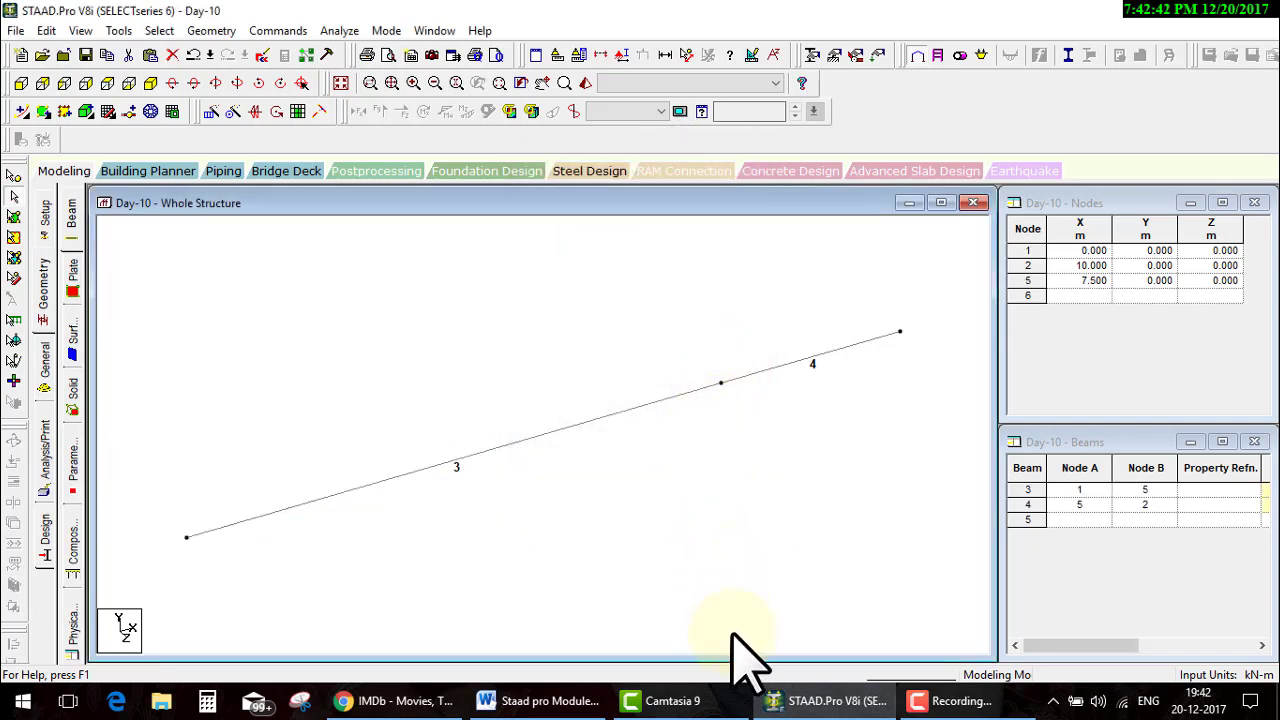
left_click(556, 701)
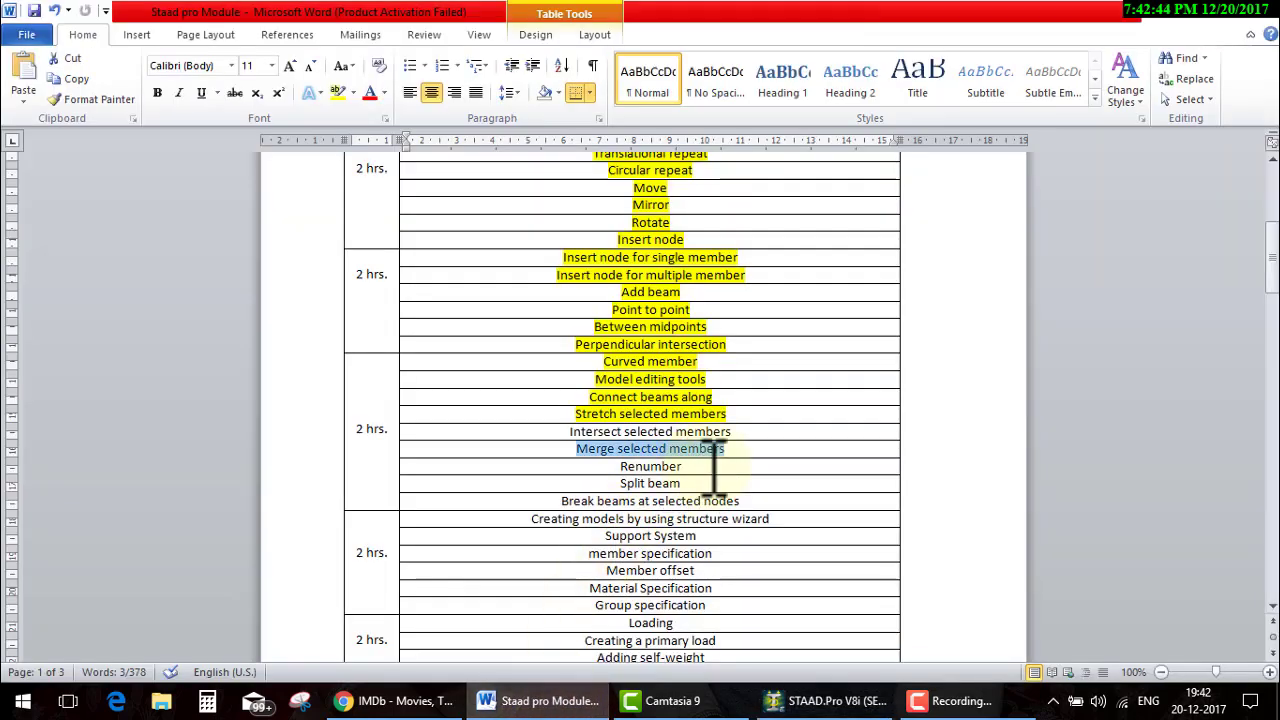
- Highlight 'Renumber' in the syllabus table and return to the STAAD.Pro model
left_click_drag(700, 466, 553, 475)
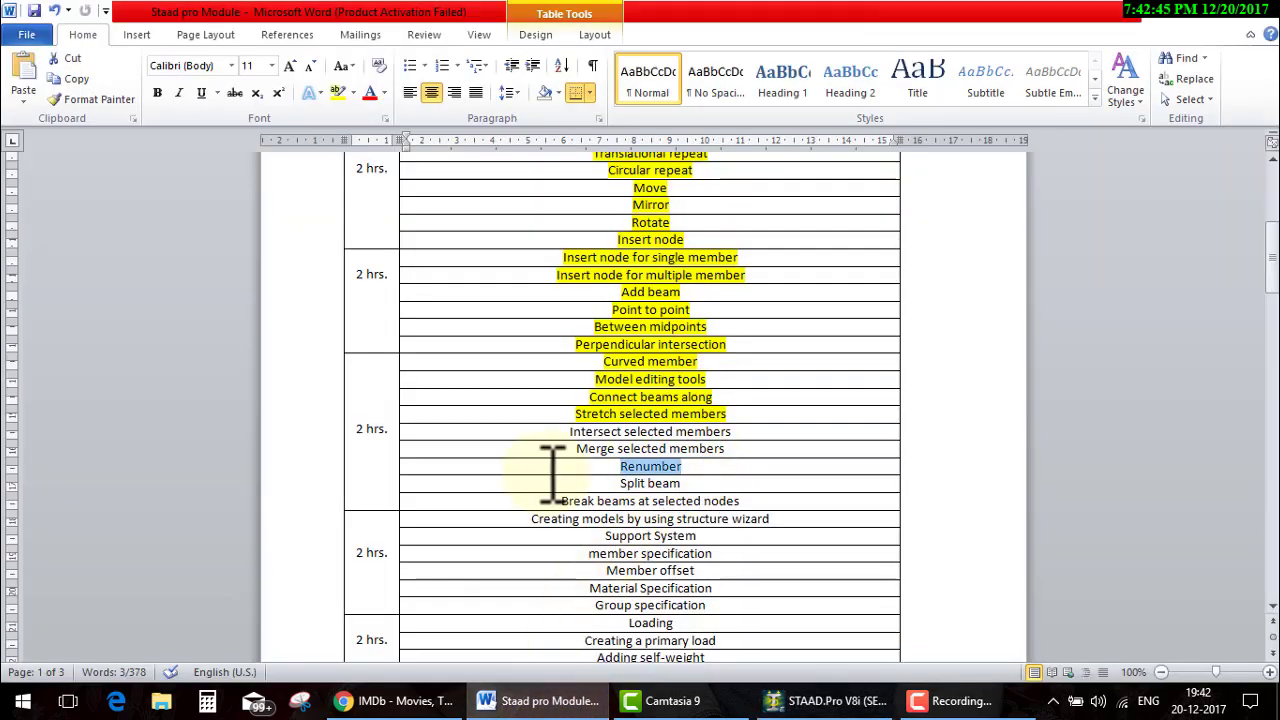
left_click(1170, 18)
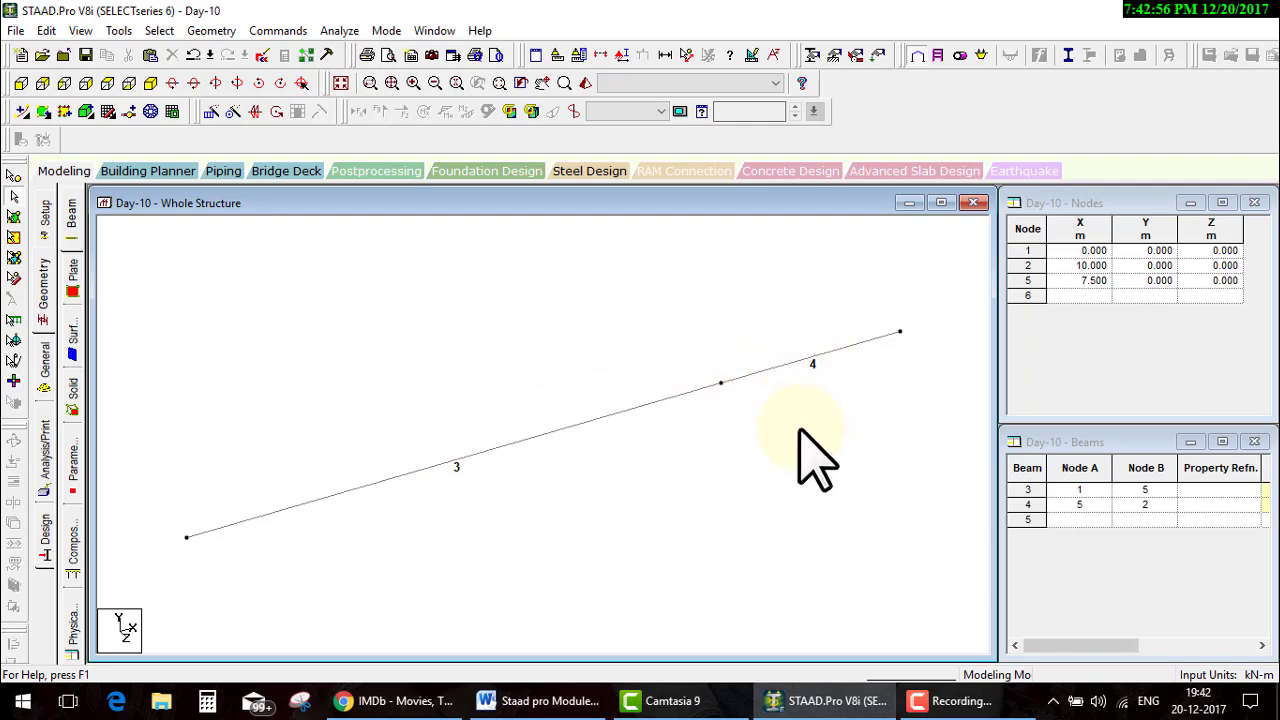
- Renumber both beams from 500 in coordinate order with all sort criteria, making them 500 and 501
key("ctrl+a")
left_click(215, 31)
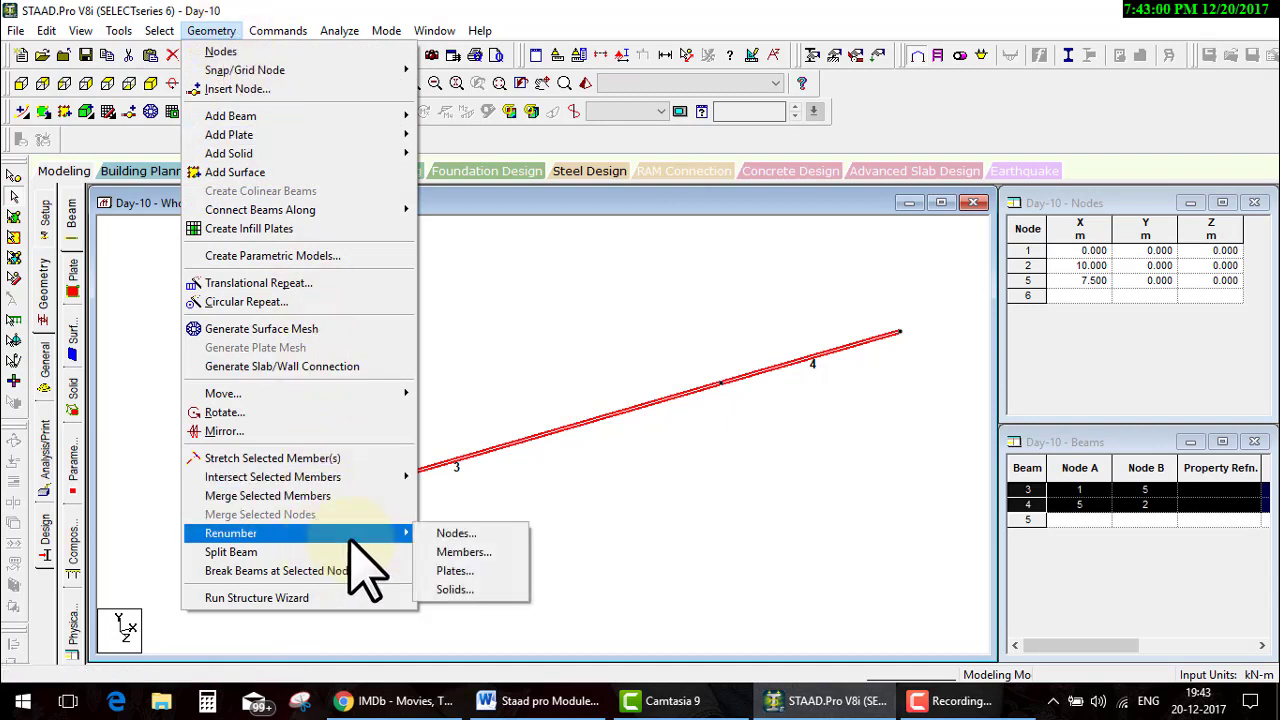
mouse_move(231, 533)
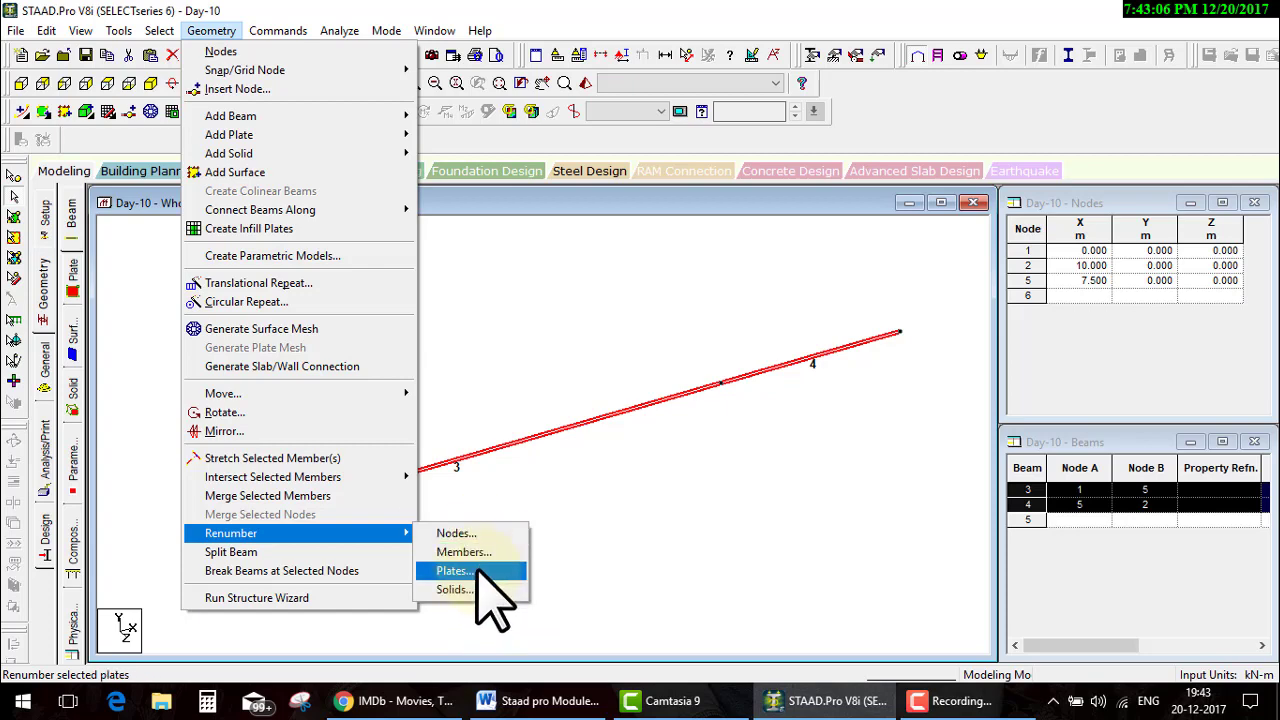
left_click(470, 553)
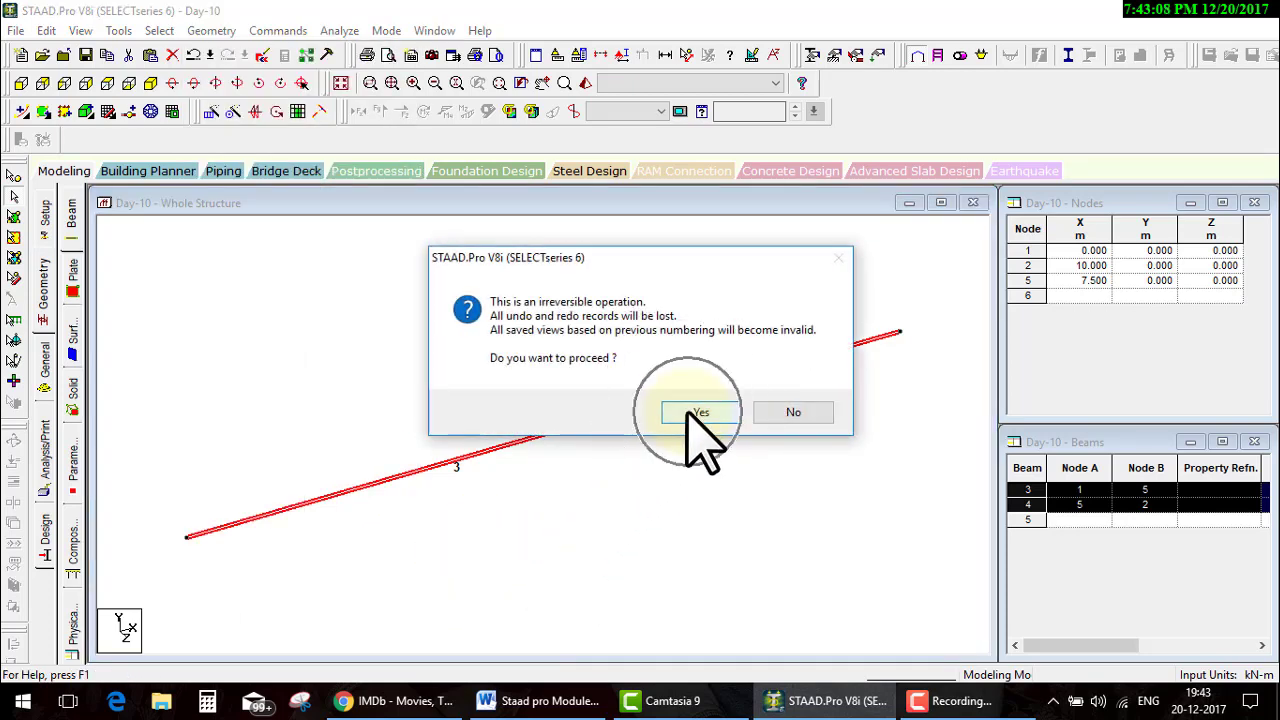
left_click(690, 411)
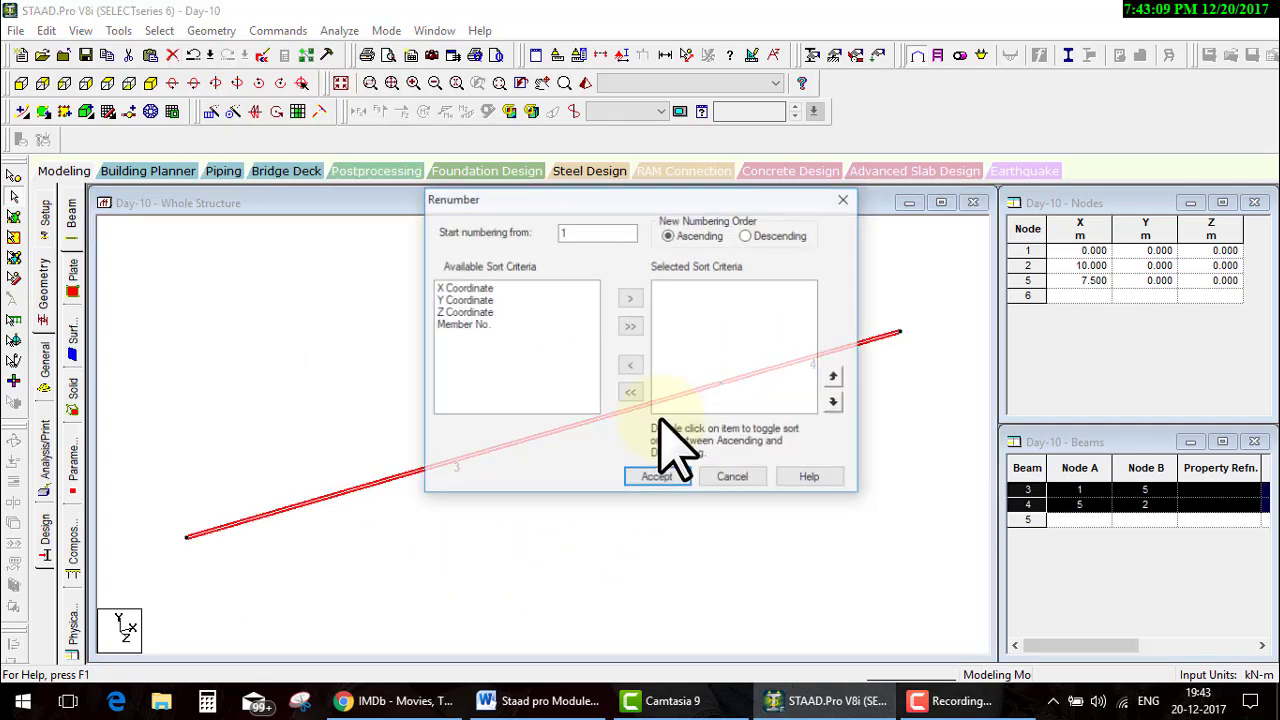
left_click(629, 327)
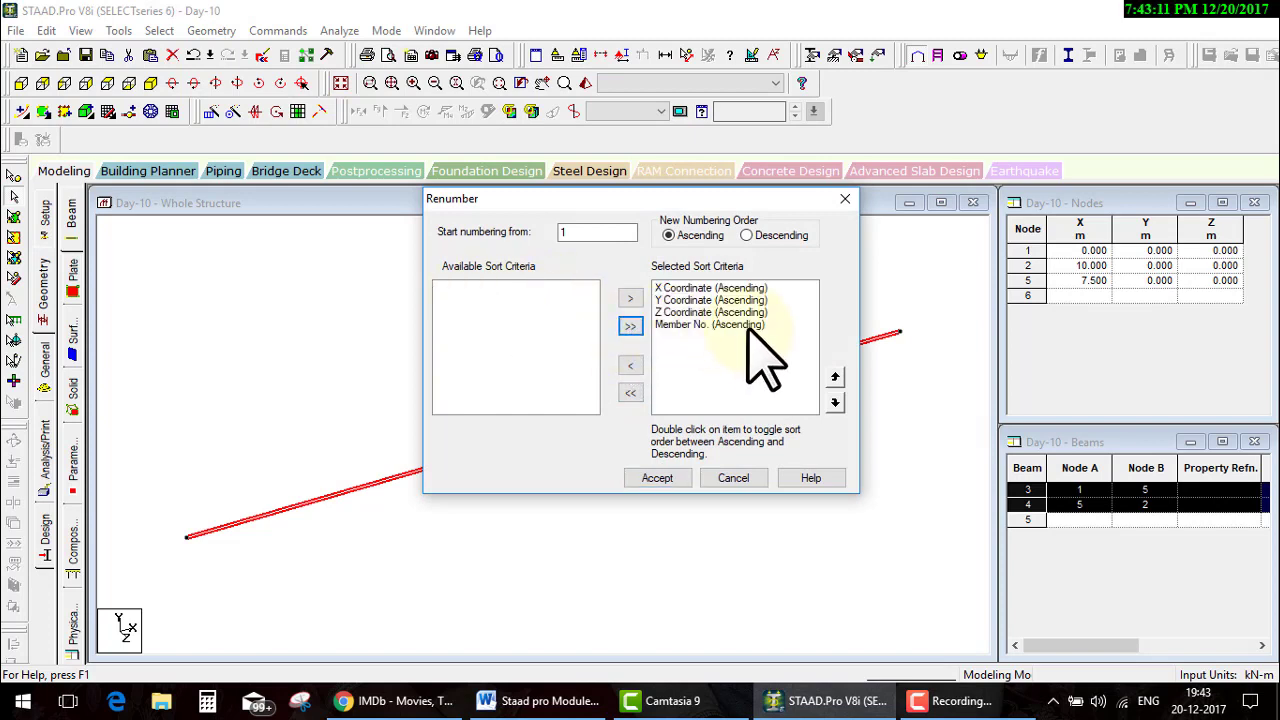
left_click(629, 391)
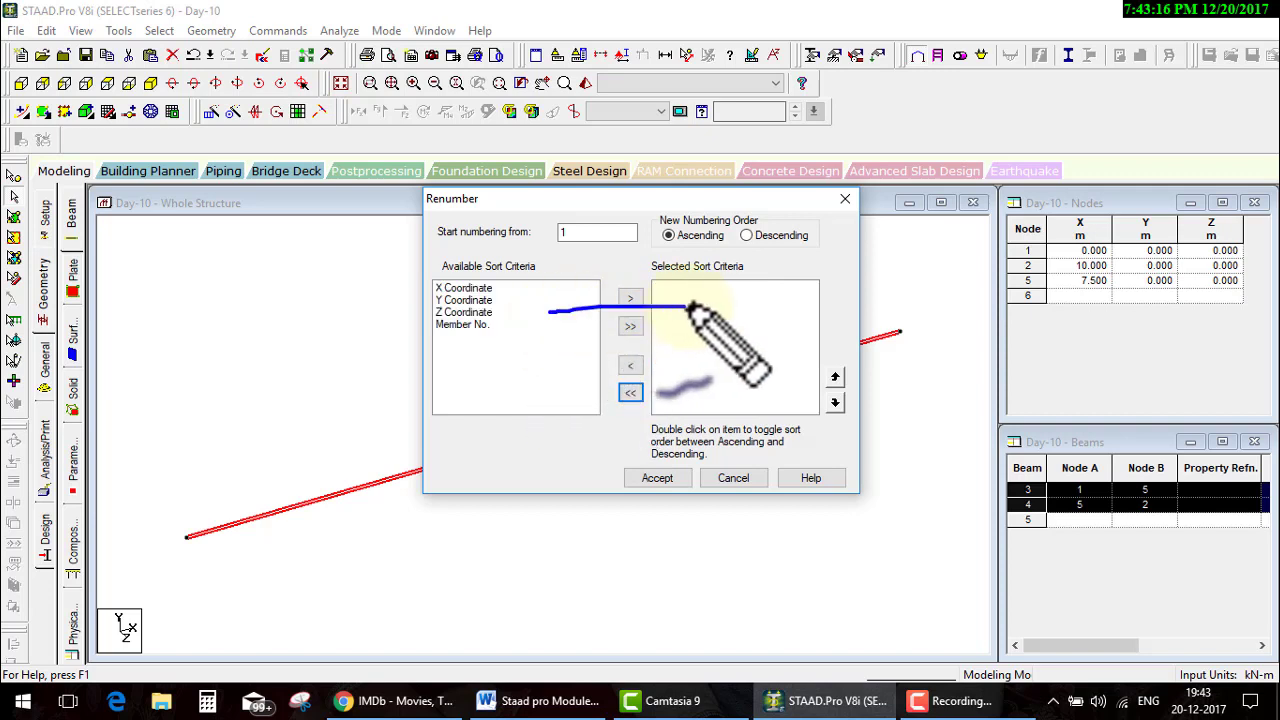
left_click_drag(548, 311, 692, 312)
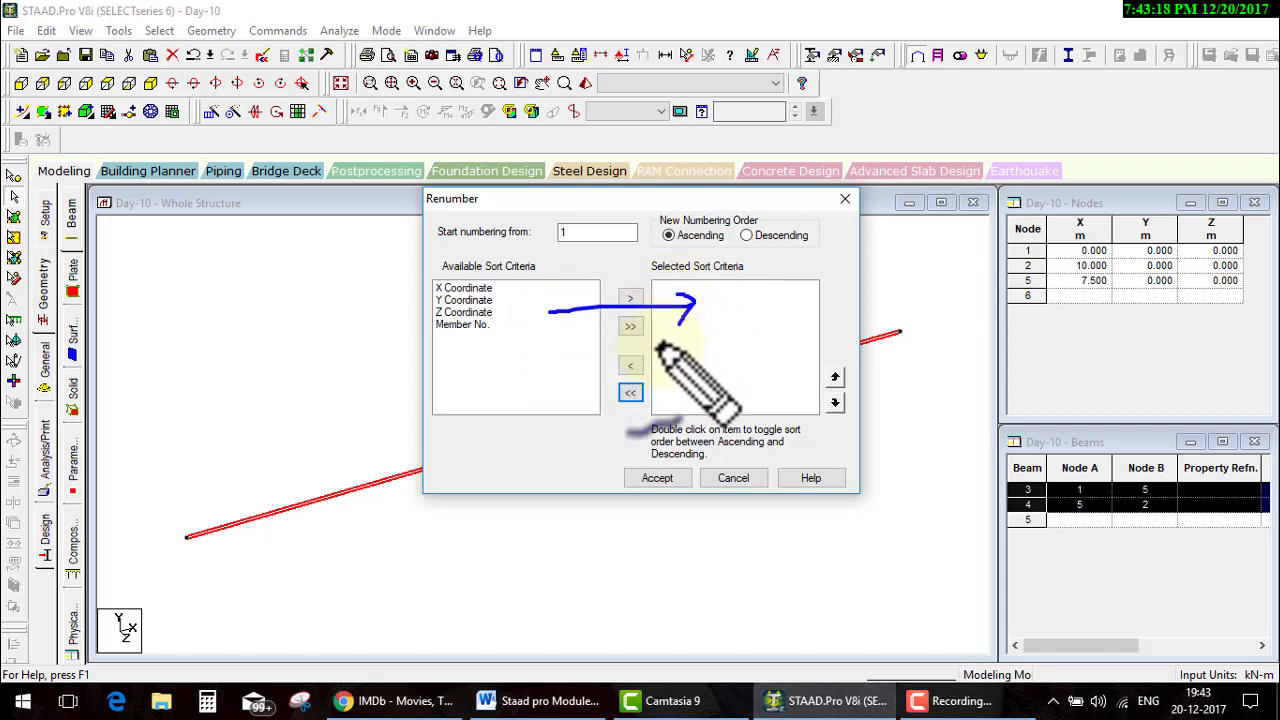
left_click(630, 327)
type("500")
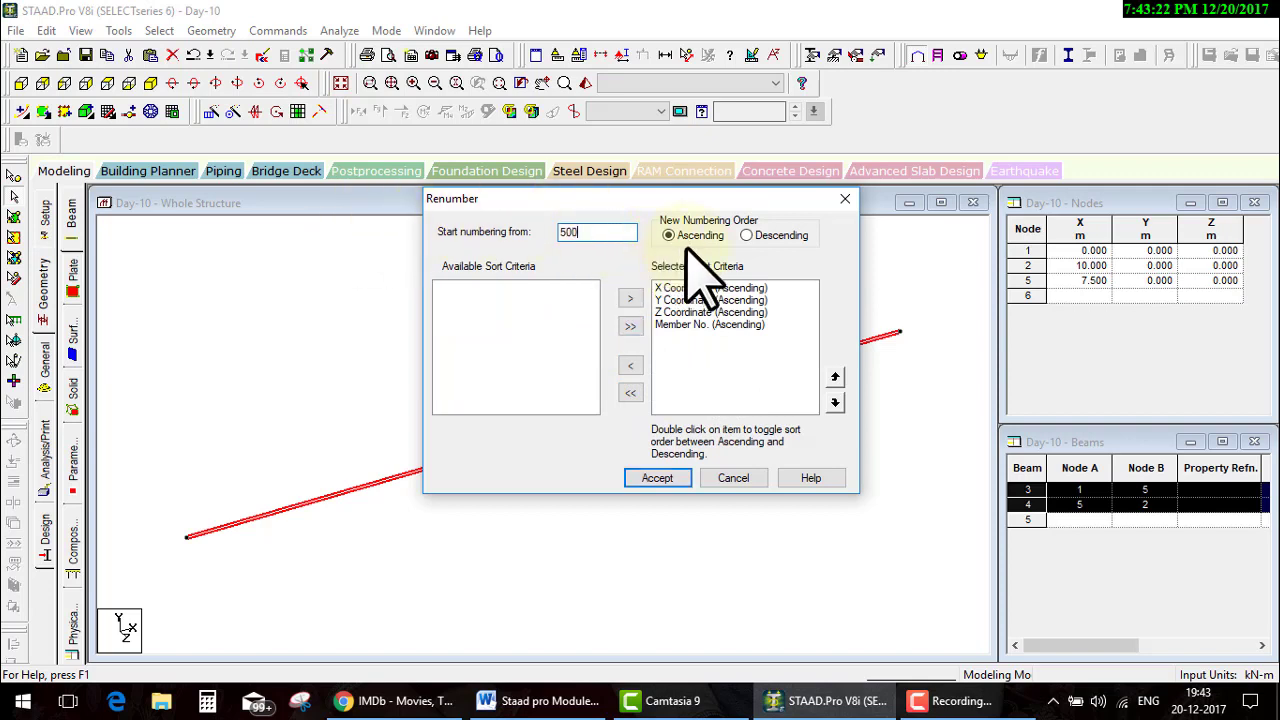
left_click(670, 479)
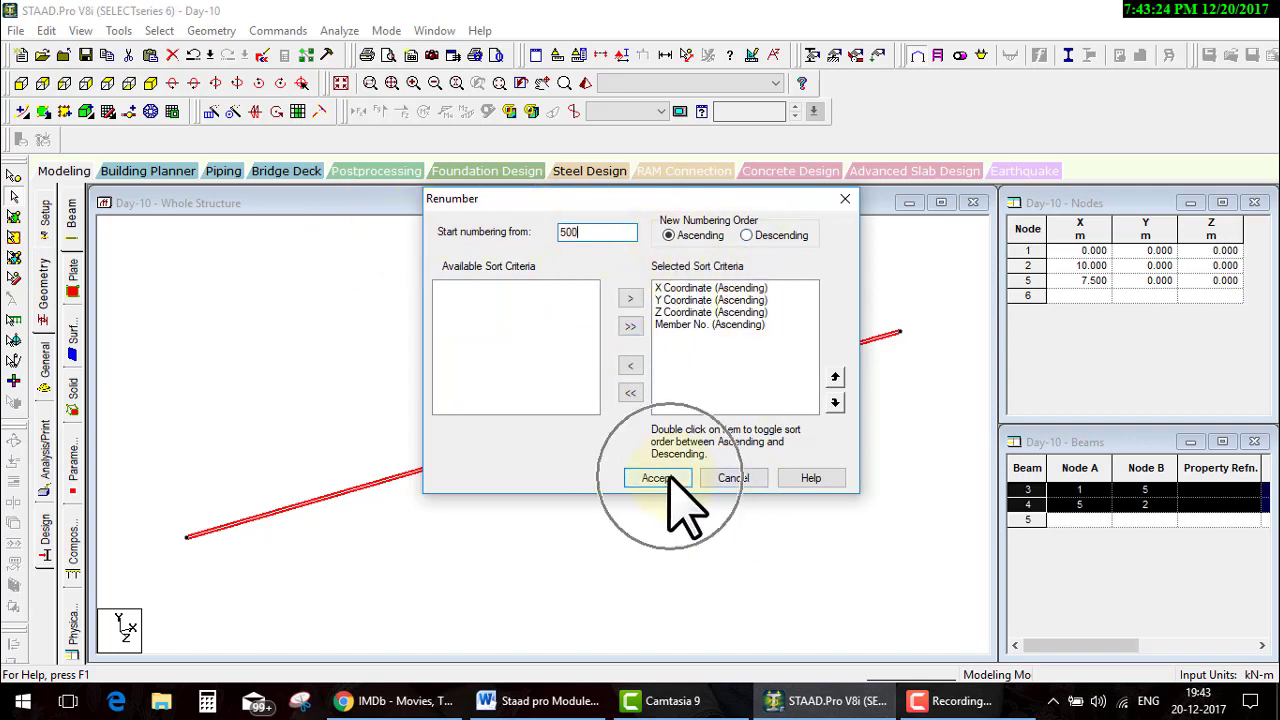
left_click(702, 392)
left_click(617, 500)
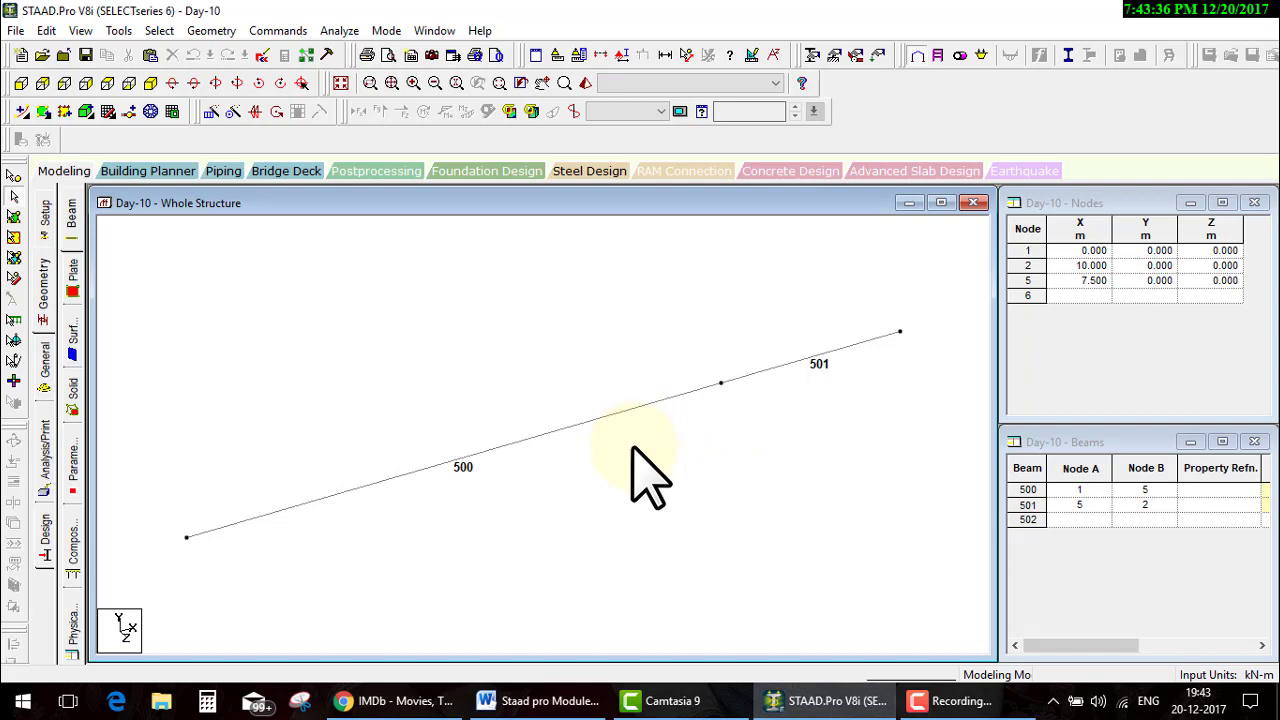
- Renumber all three nodes starting at 1000, ordered by all sort criteria
left_click(15, 178)
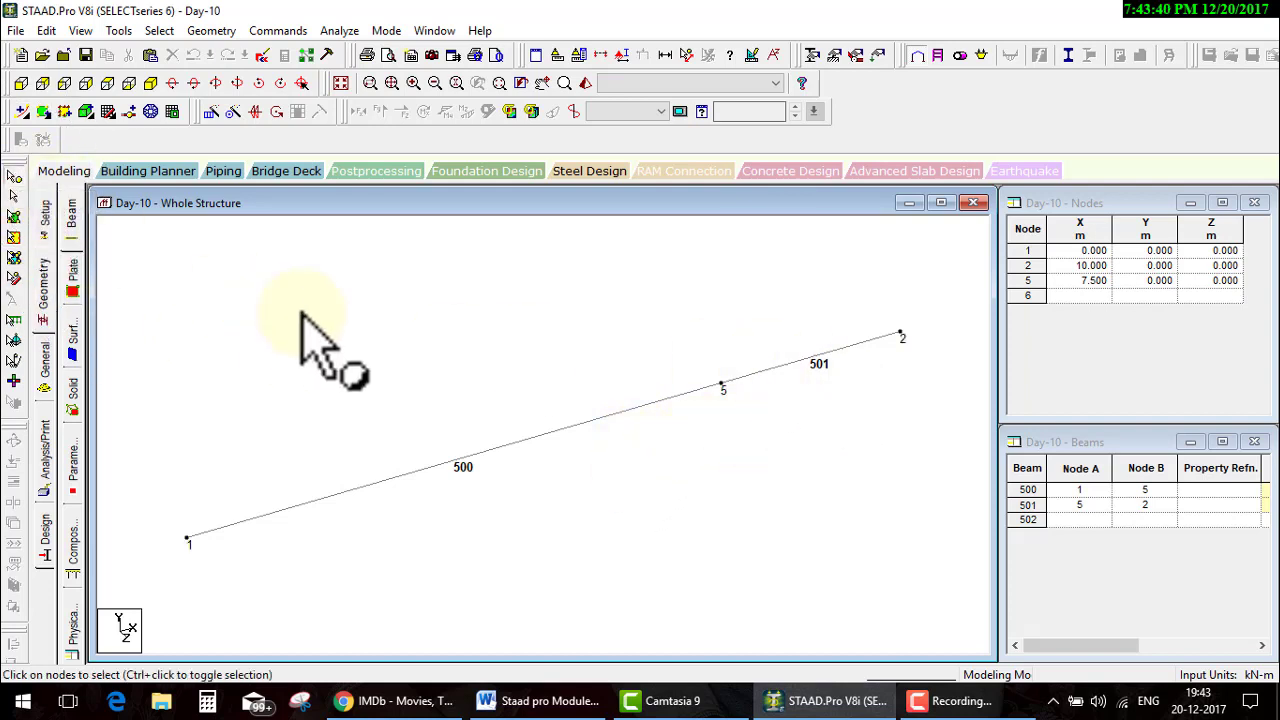
key("ctrl+a")
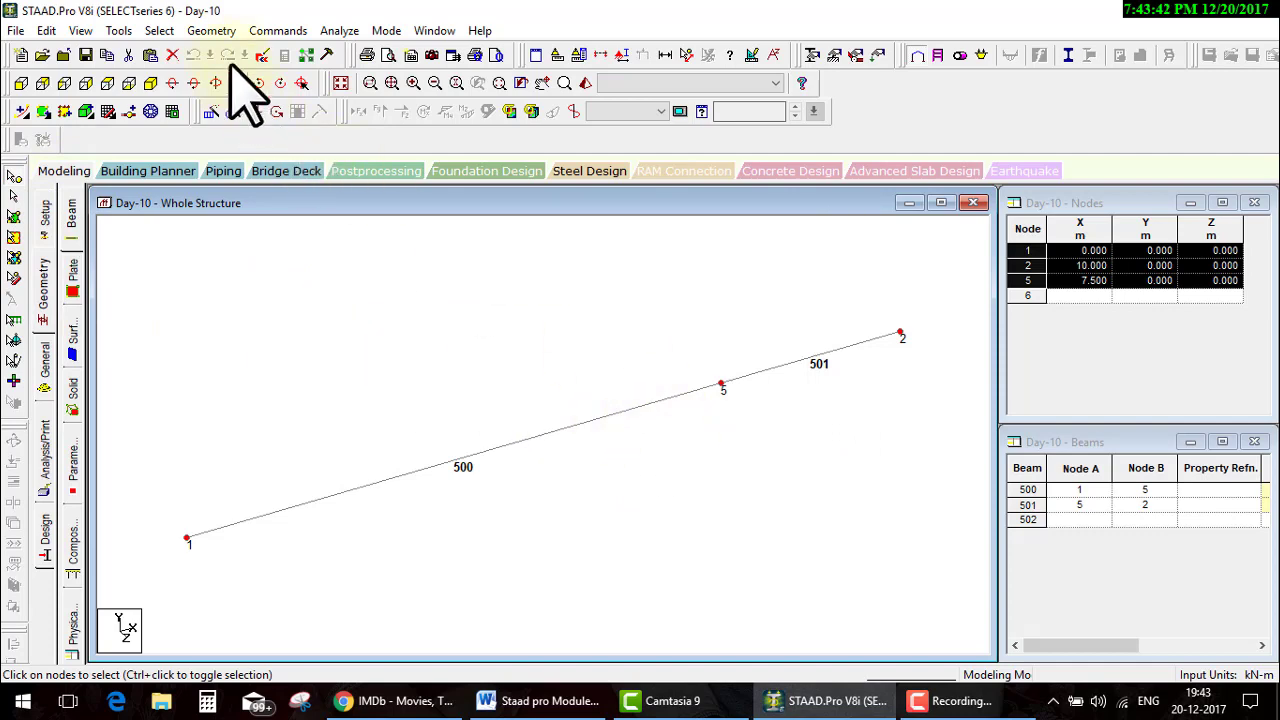
left_click(212, 32)
mouse_move(231, 533)
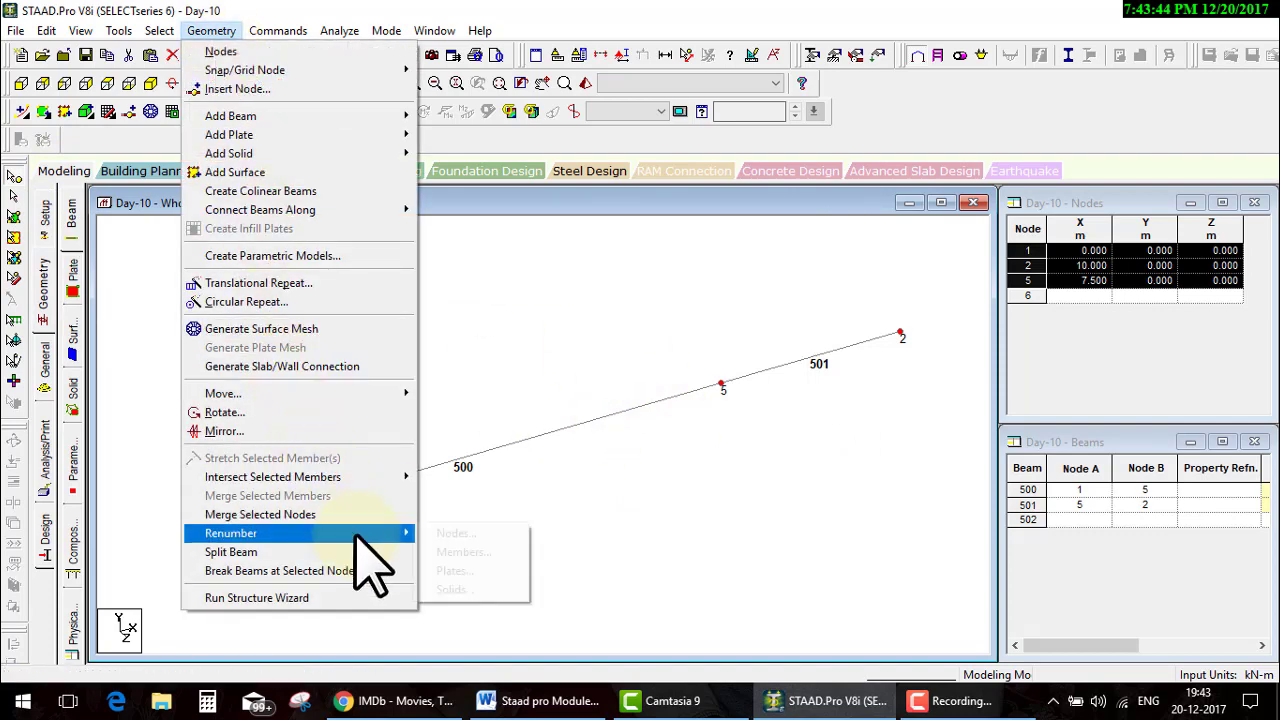
left_click(505, 535)
left_click(697, 413)
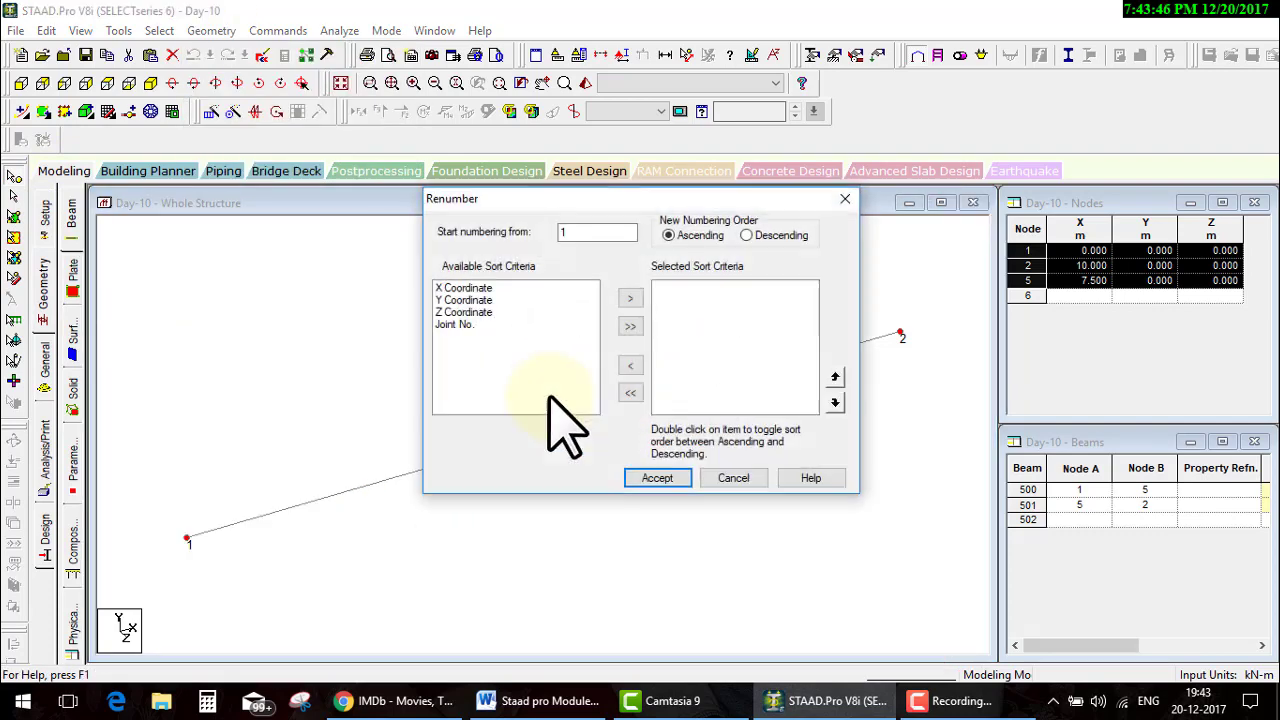
left_click(628, 325)
double_click(606, 231)
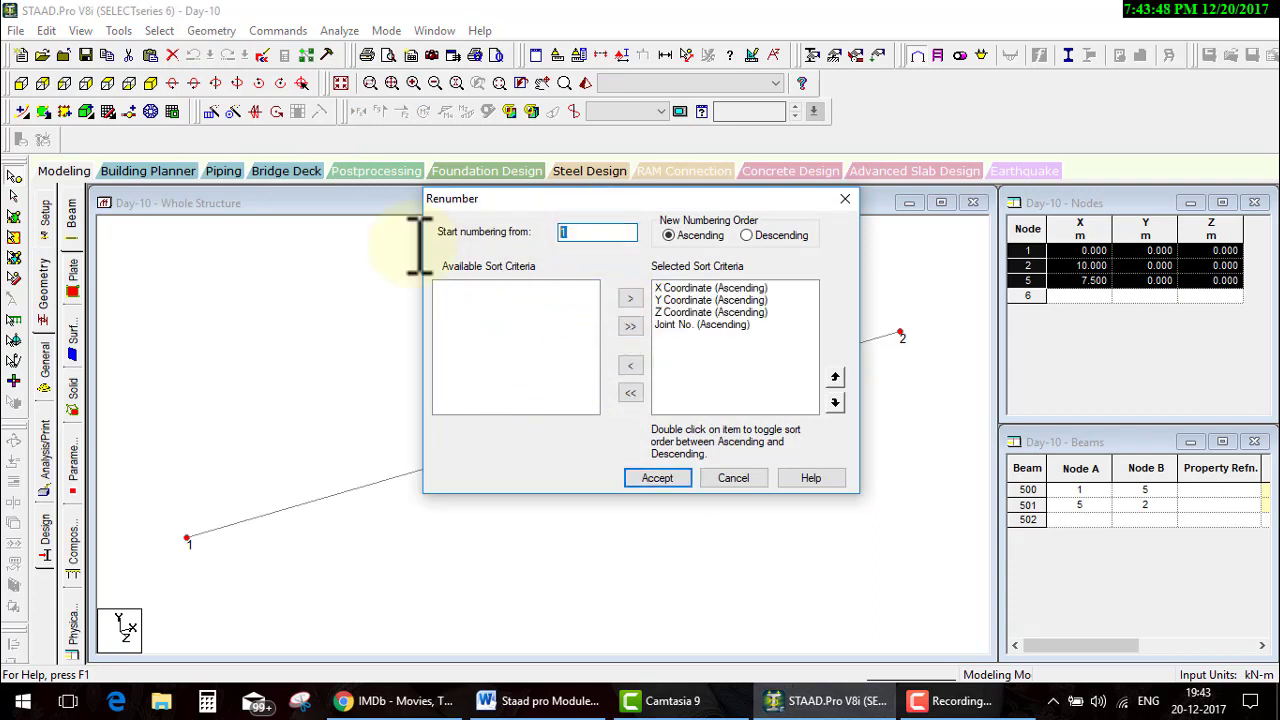
type("000")
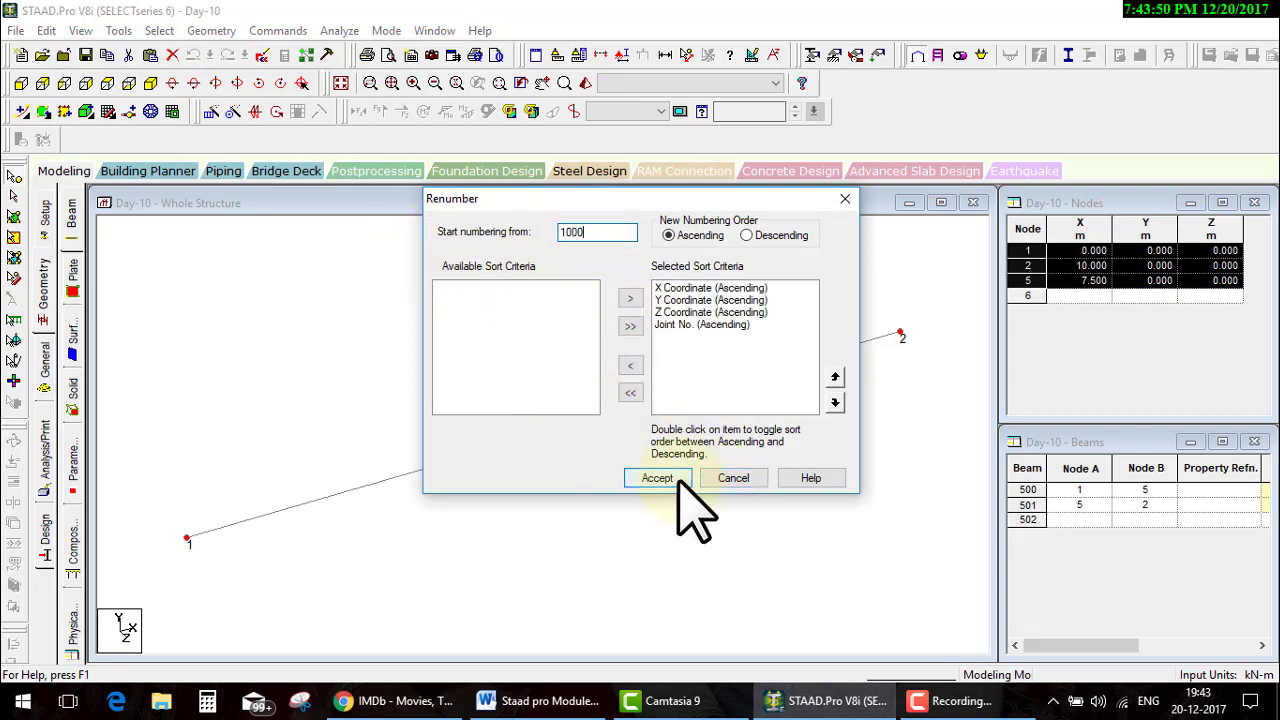
left_click(670, 480)
left_click(700, 392)
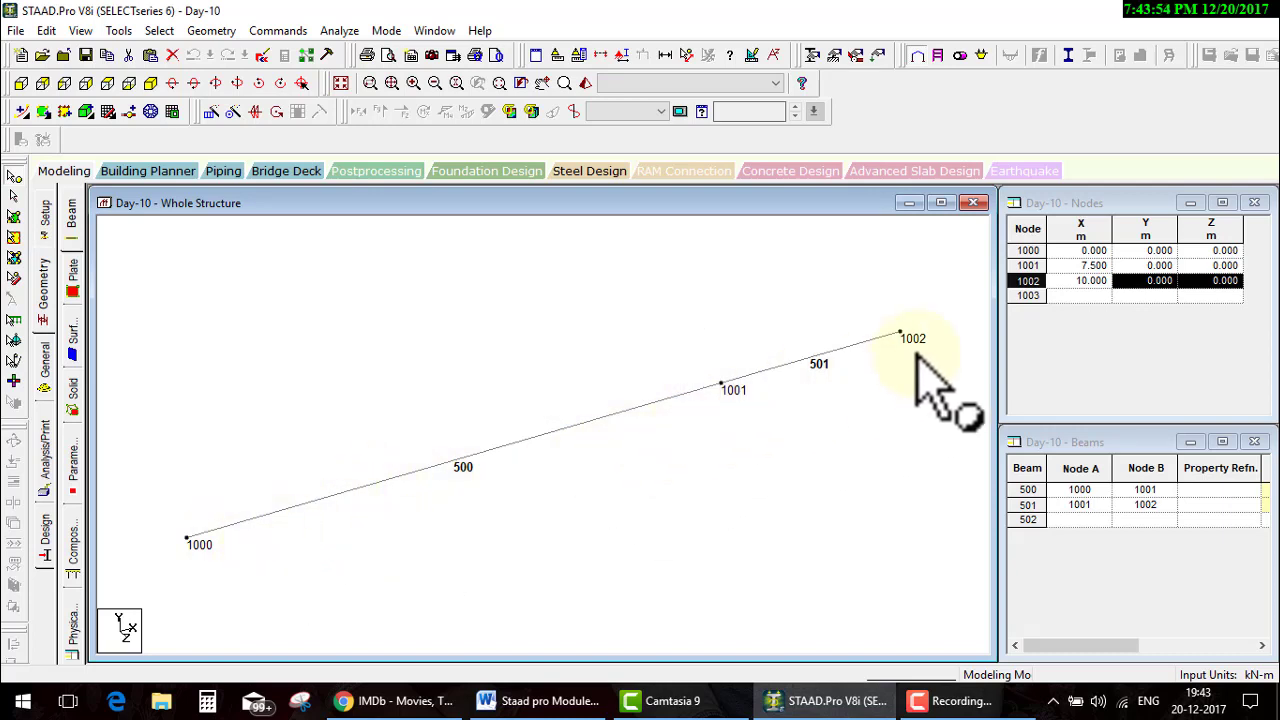
- Mark the Split beam topic in the course outline document, then return to the model
left_click(955, 701)
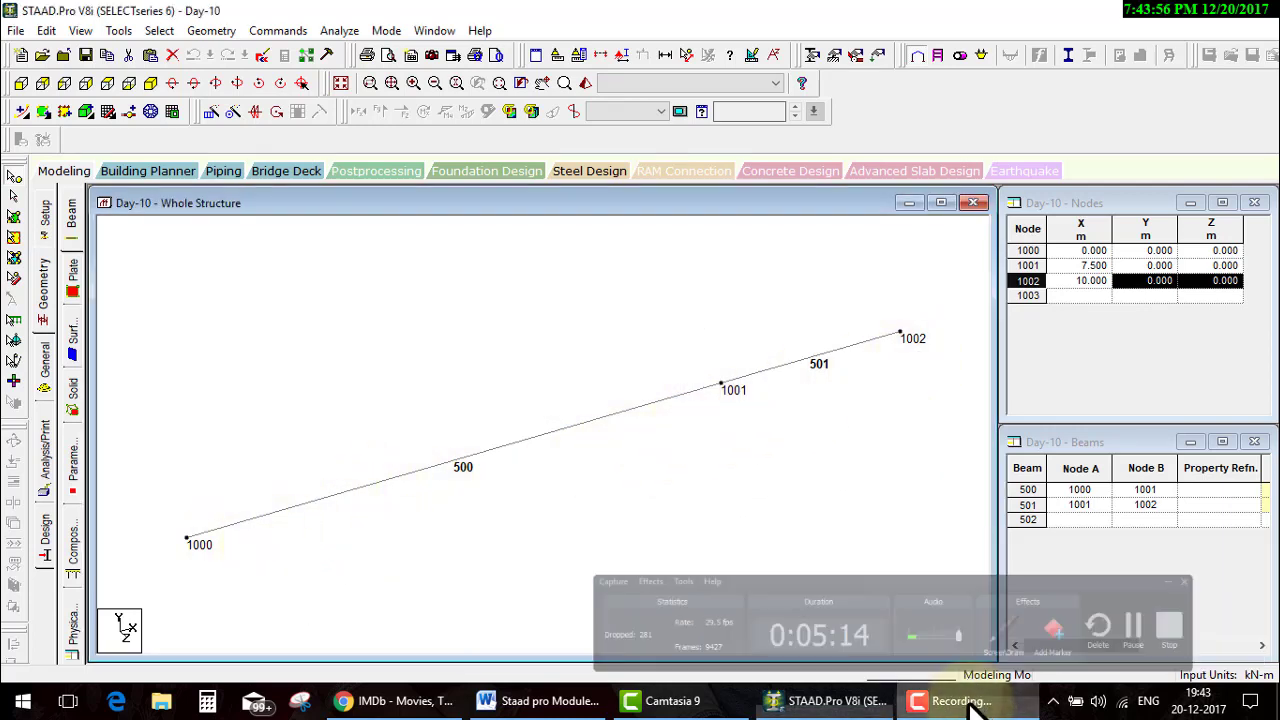
left_click(955, 701)
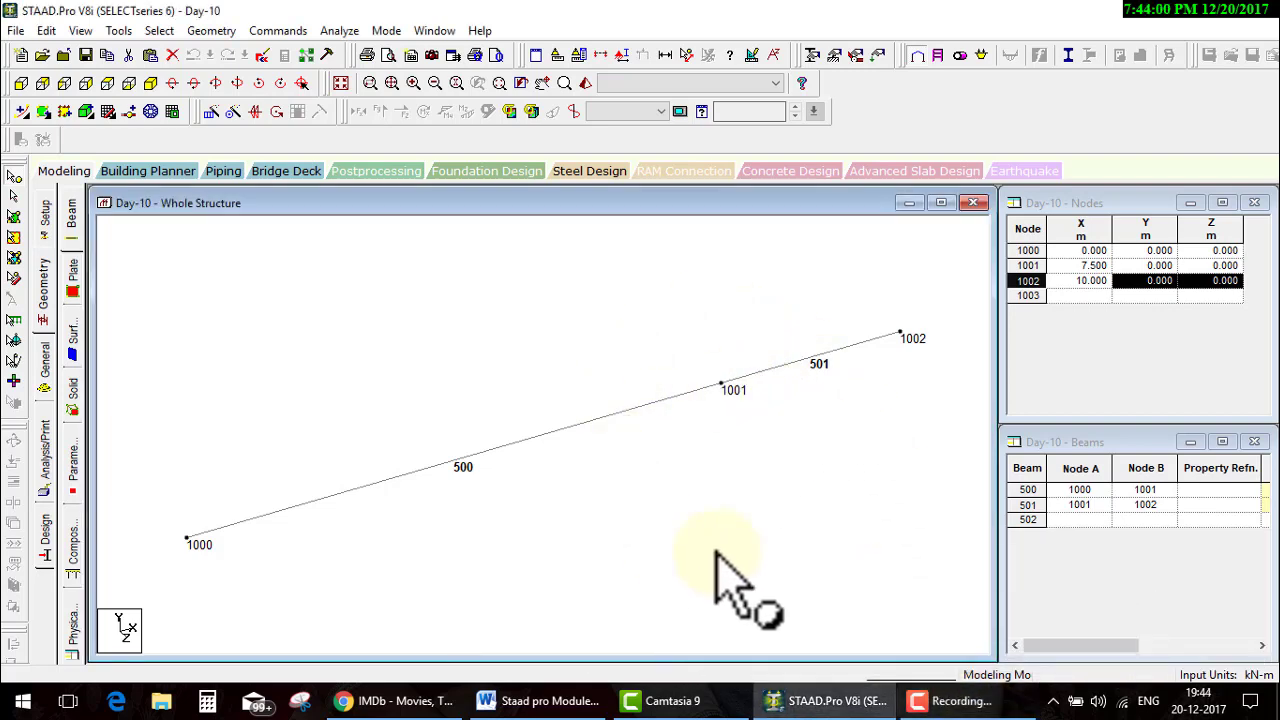
left_click(545, 701)
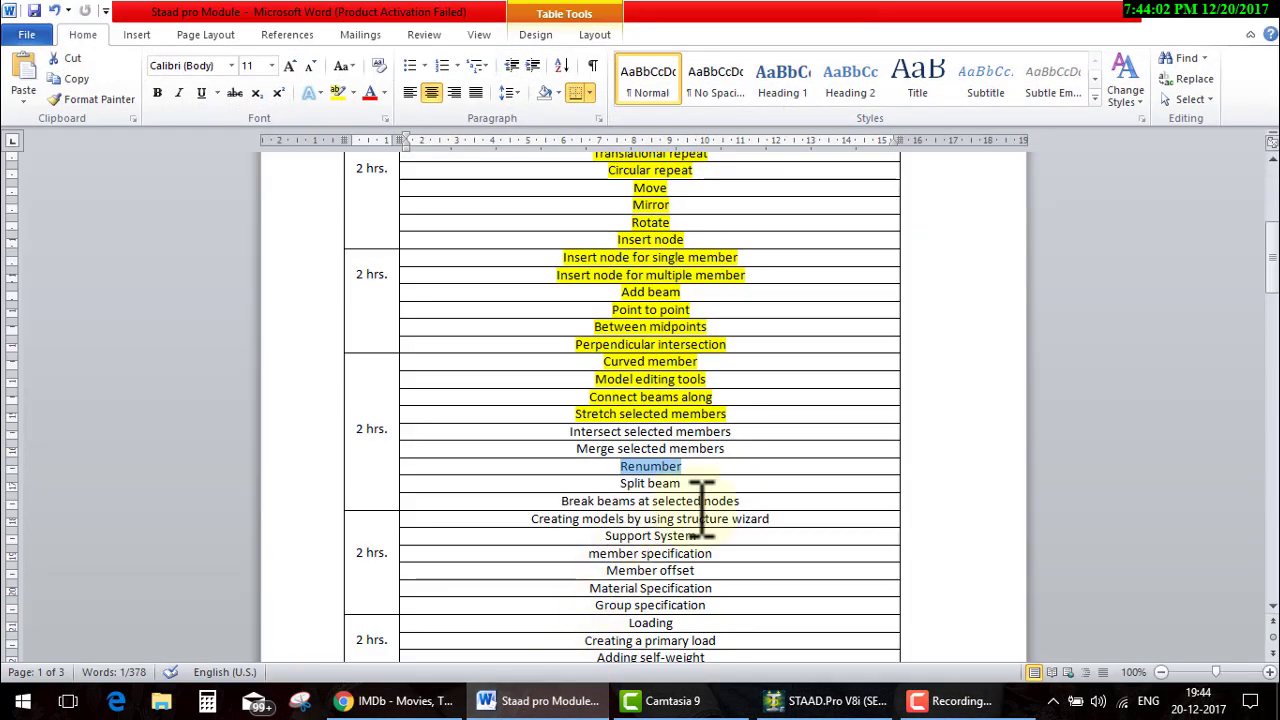
left_click_drag(712, 485, 600, 485)
left_click(955, 701)
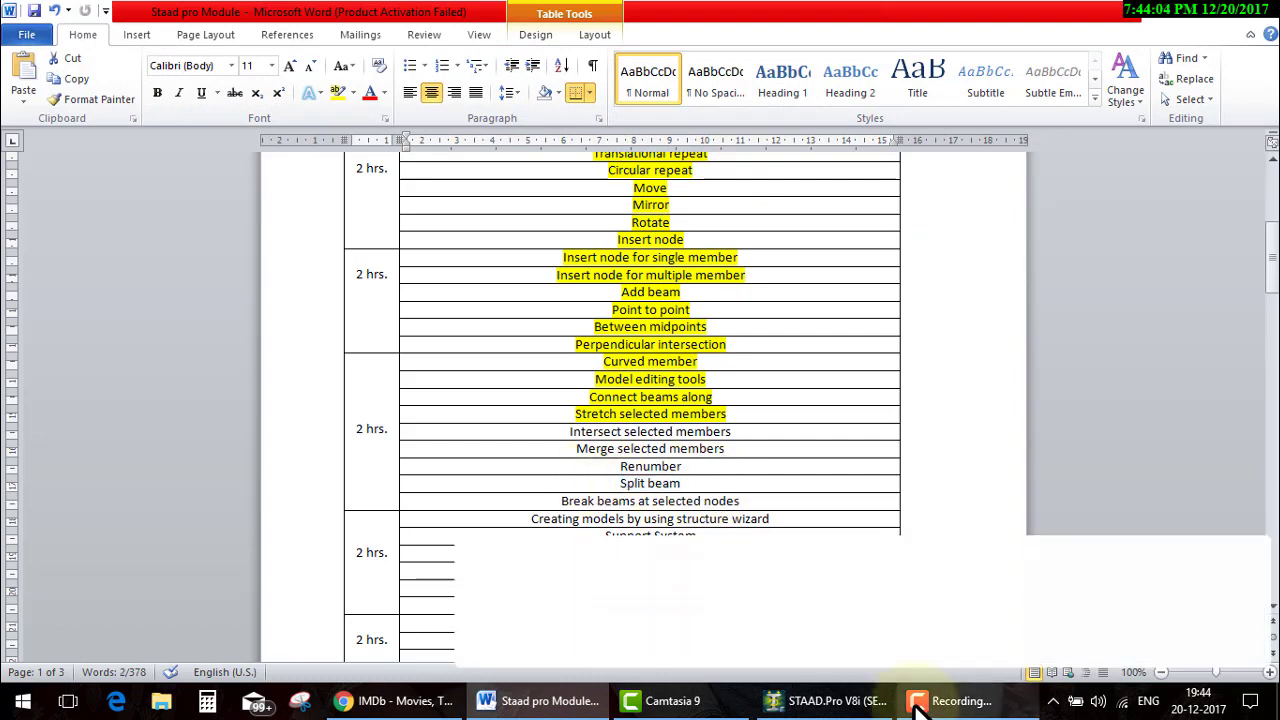
left_click(815, 701)
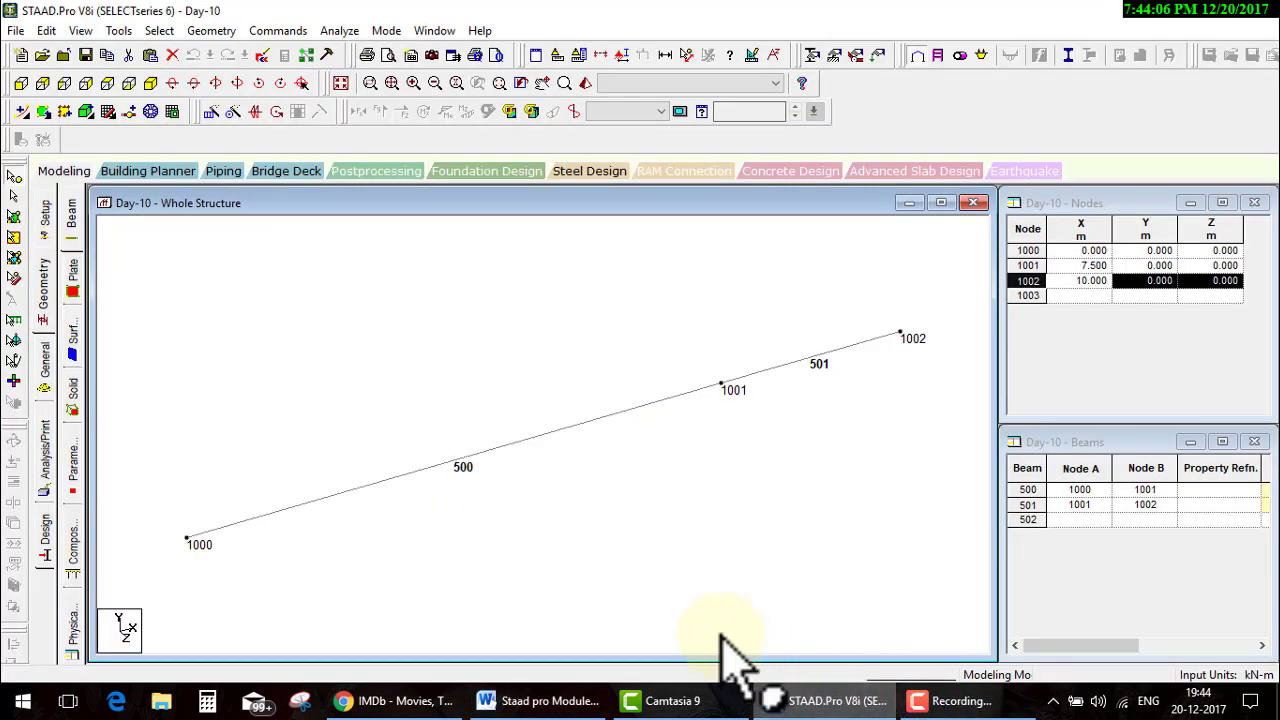
- Select beam 500 and start inserting nodes into it, then cancel without changes
left_click(524, 442)
left_click(222, 31)
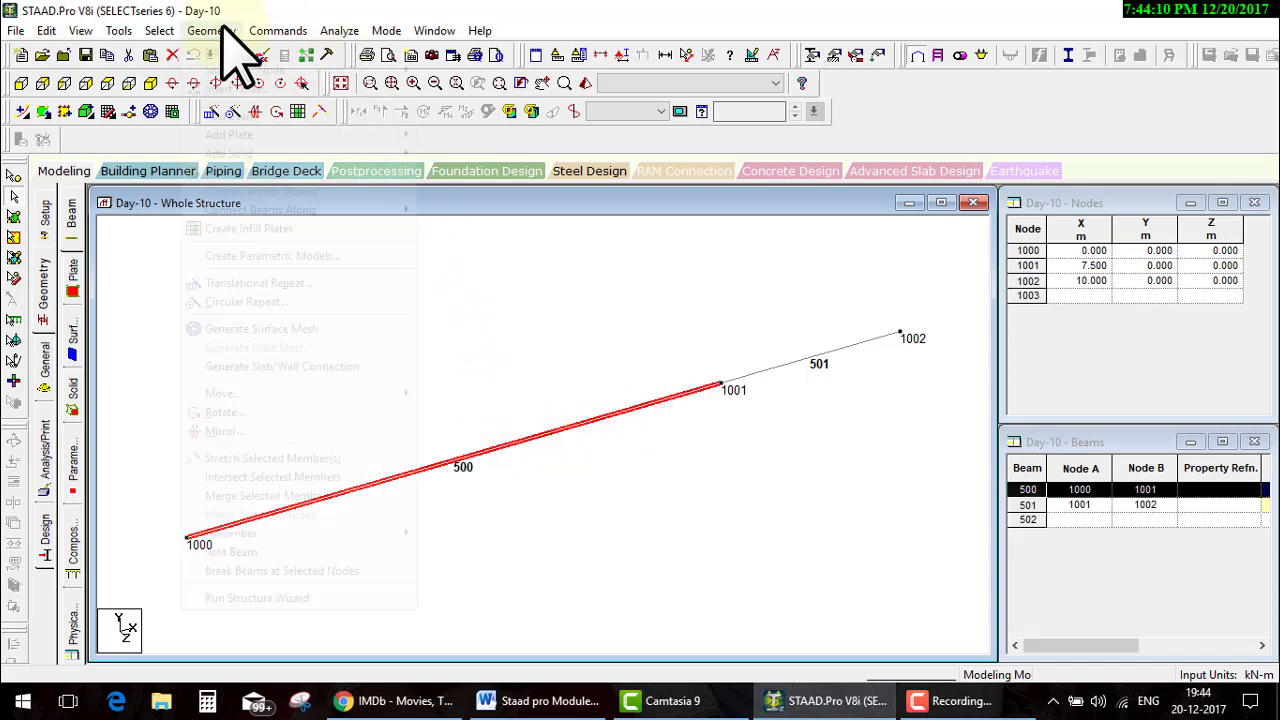
left_click(318, 552)
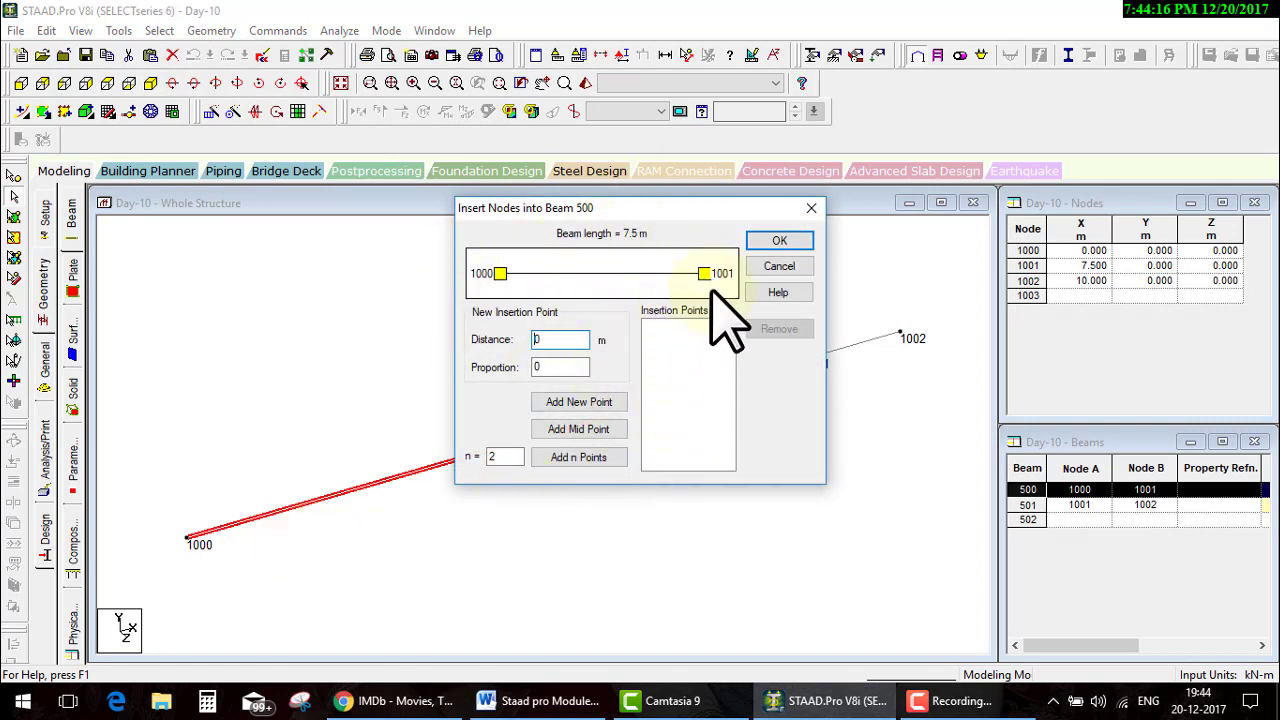
left_click(781, 270)
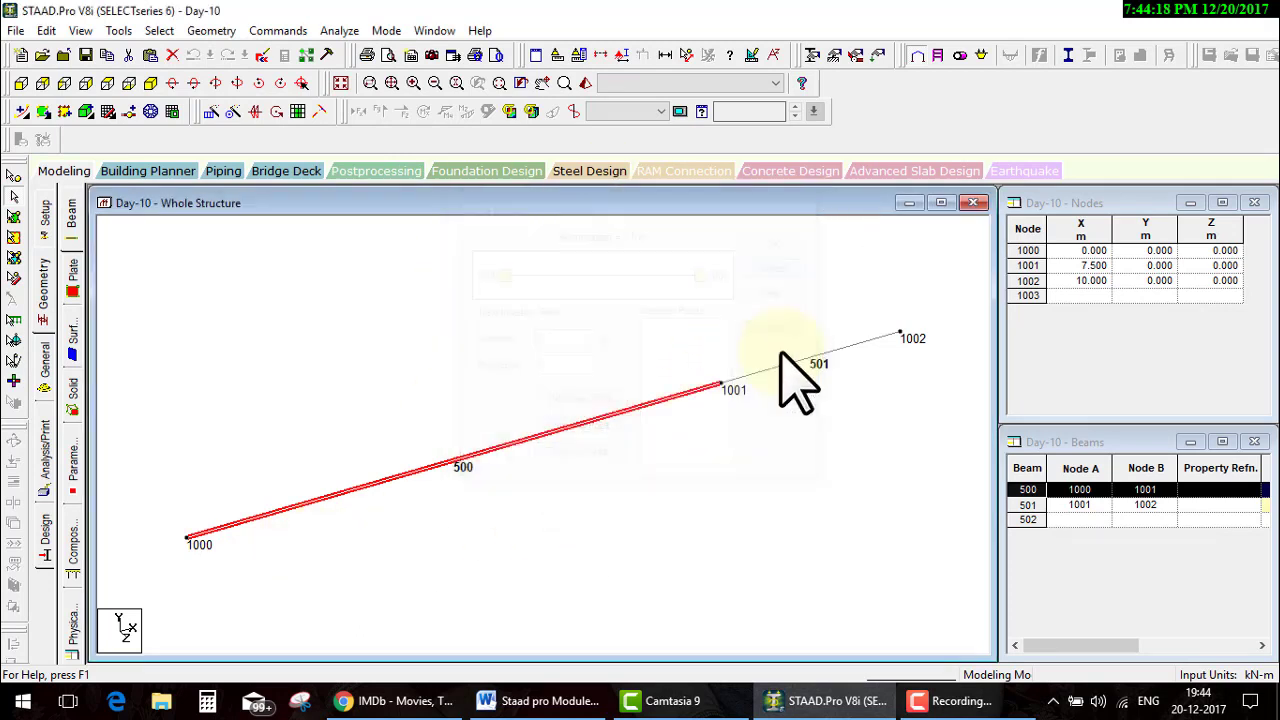
- Mark the Break beams at selected nodes topic in the course outline
left_click(550, 700)
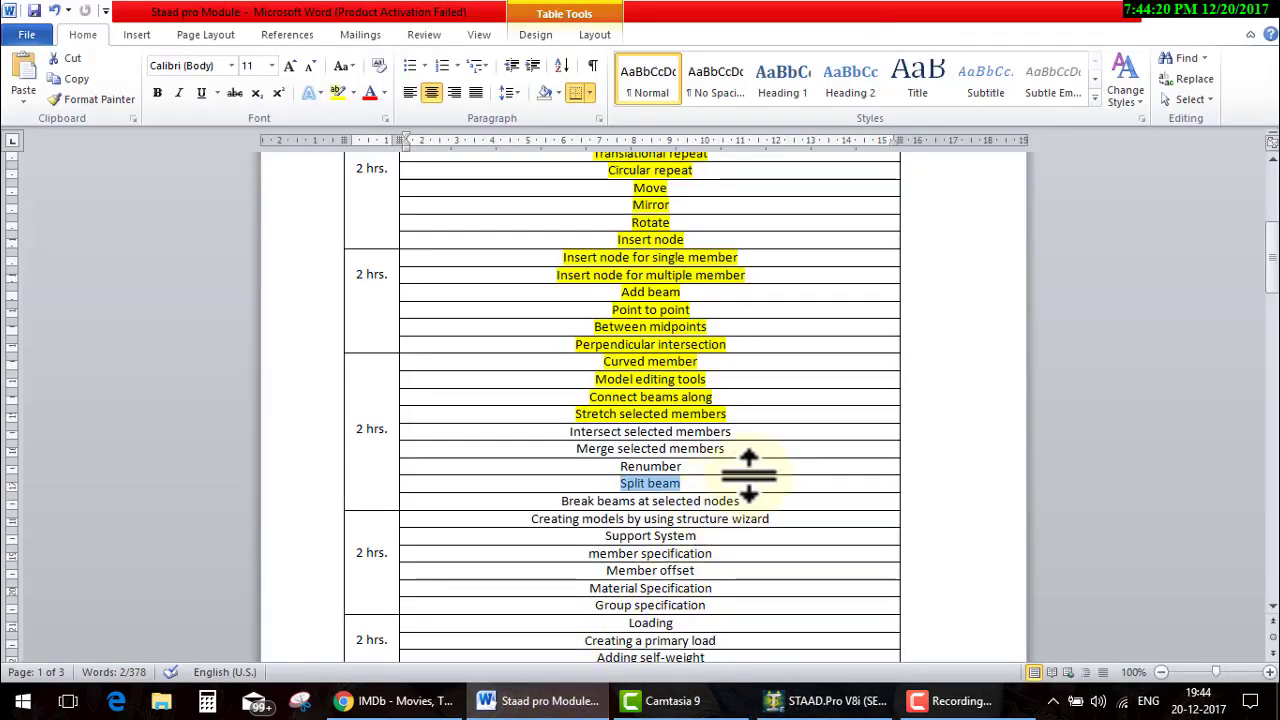
left_click_drag(779, 501, 580, 501)
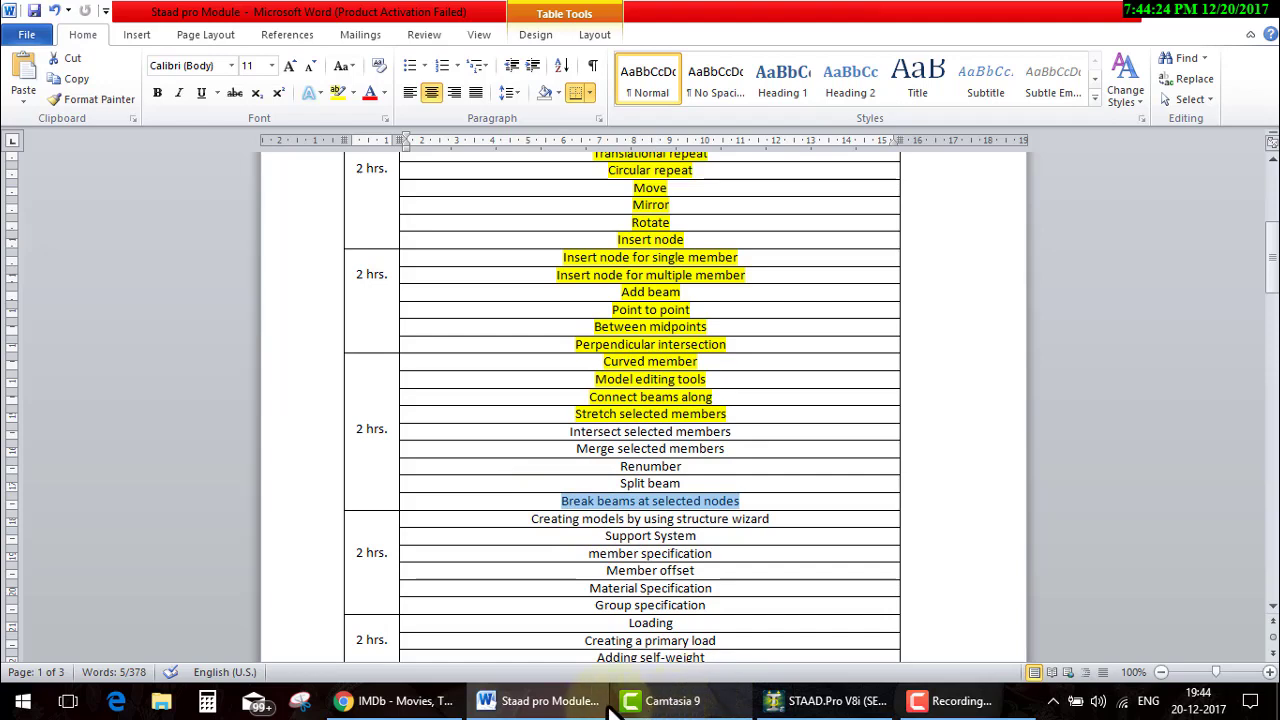
left_click(780, 700)
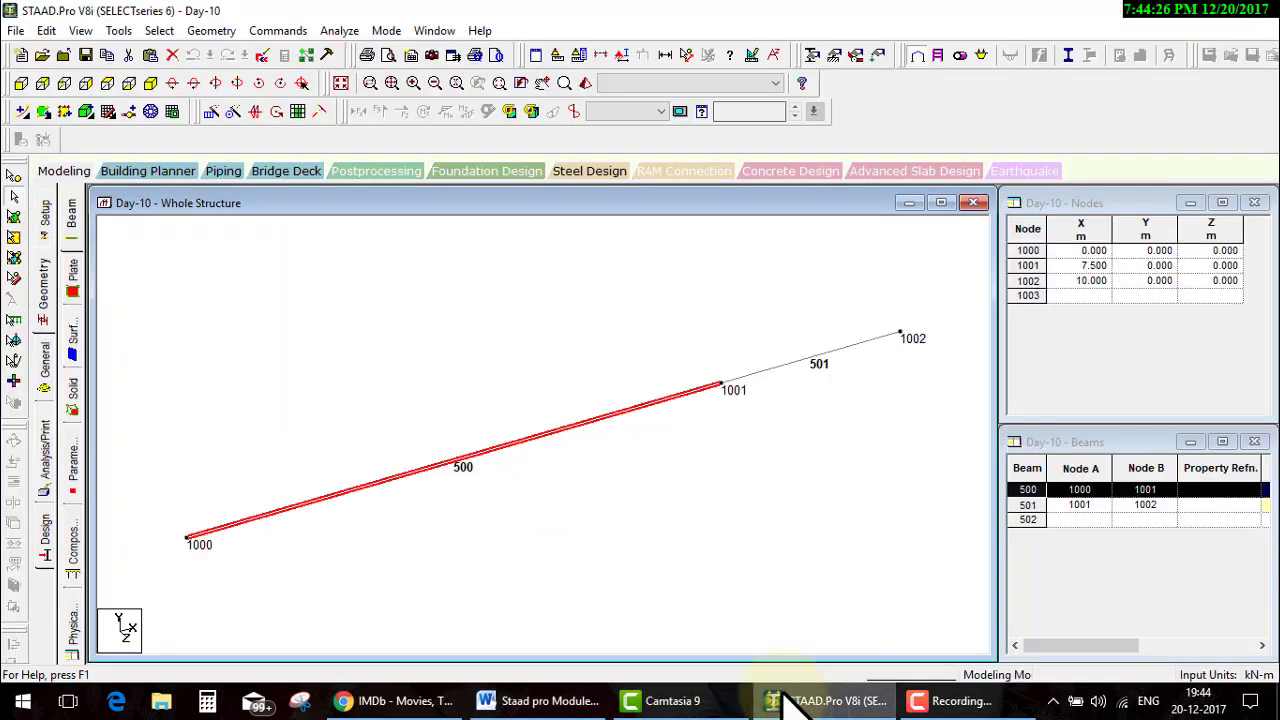
- Delete beams 500 and 501 together with their orphan nodes
left_click(710, 500)
key("ctrl+a")
key("Delete")
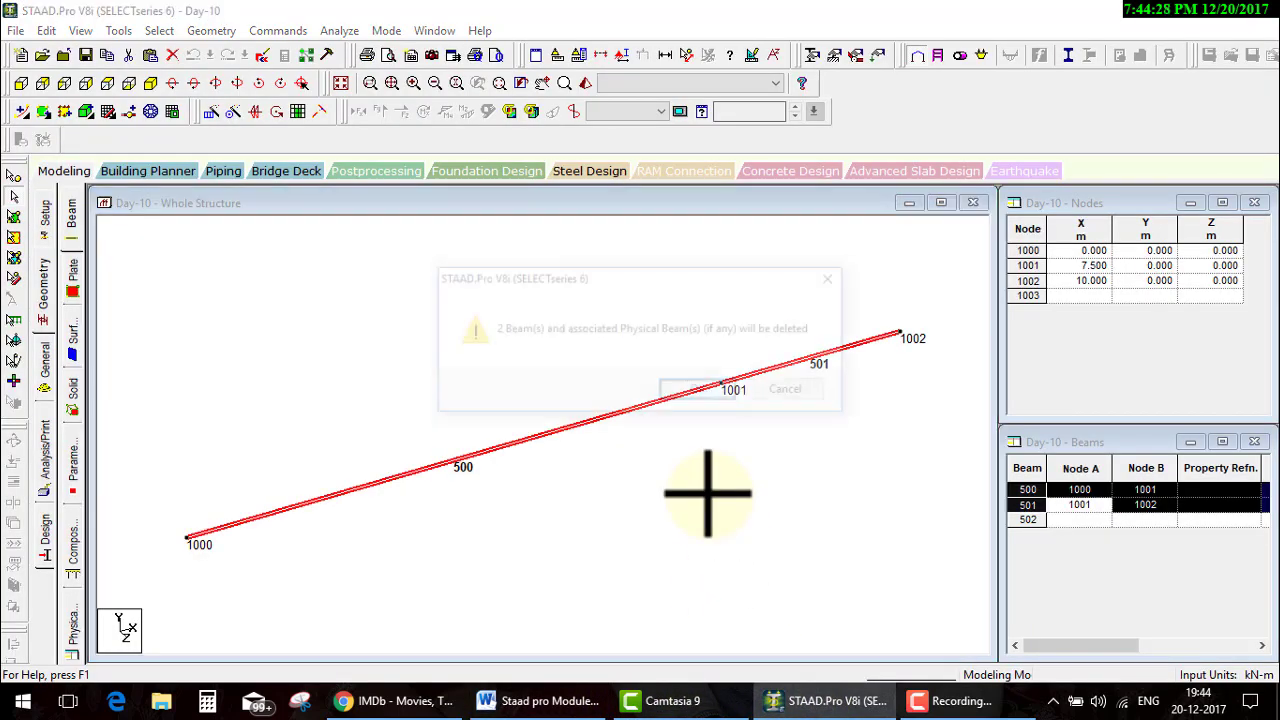
key("Return")
key("Return")
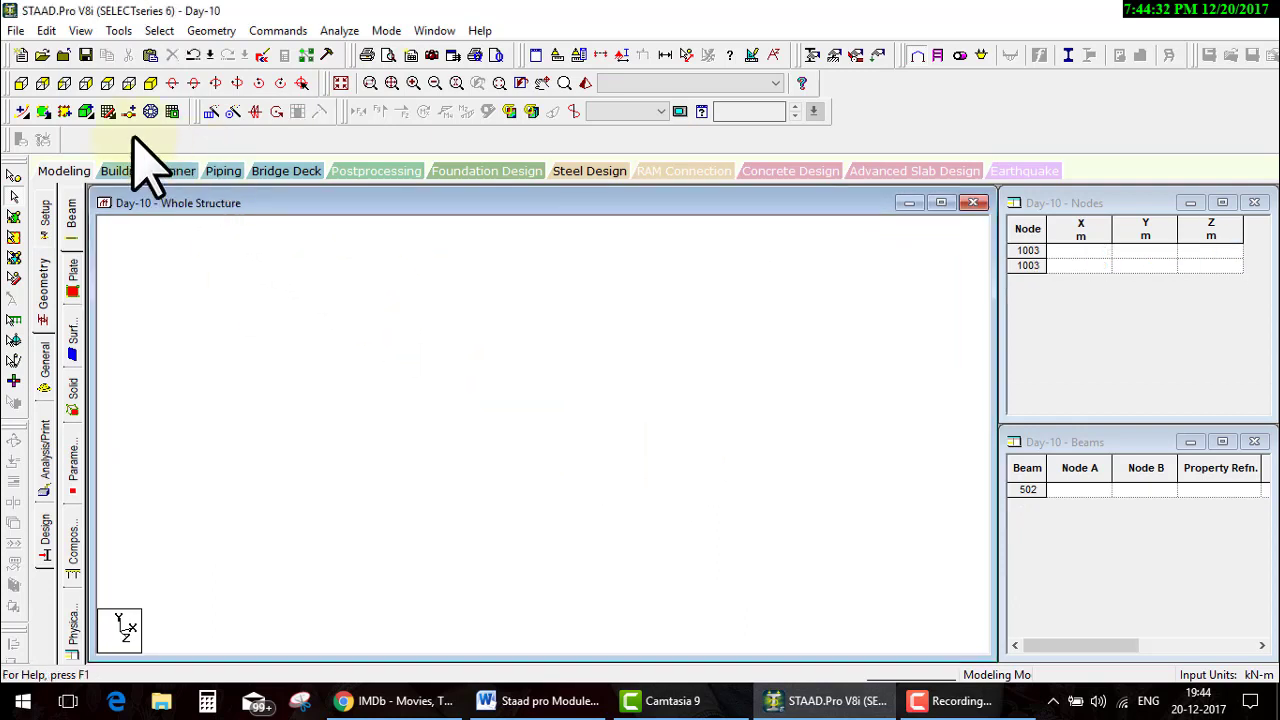
- Draw beam 1 on the snap grid from the origin to X = 10 m, then close the grid
left_click(108, 111)
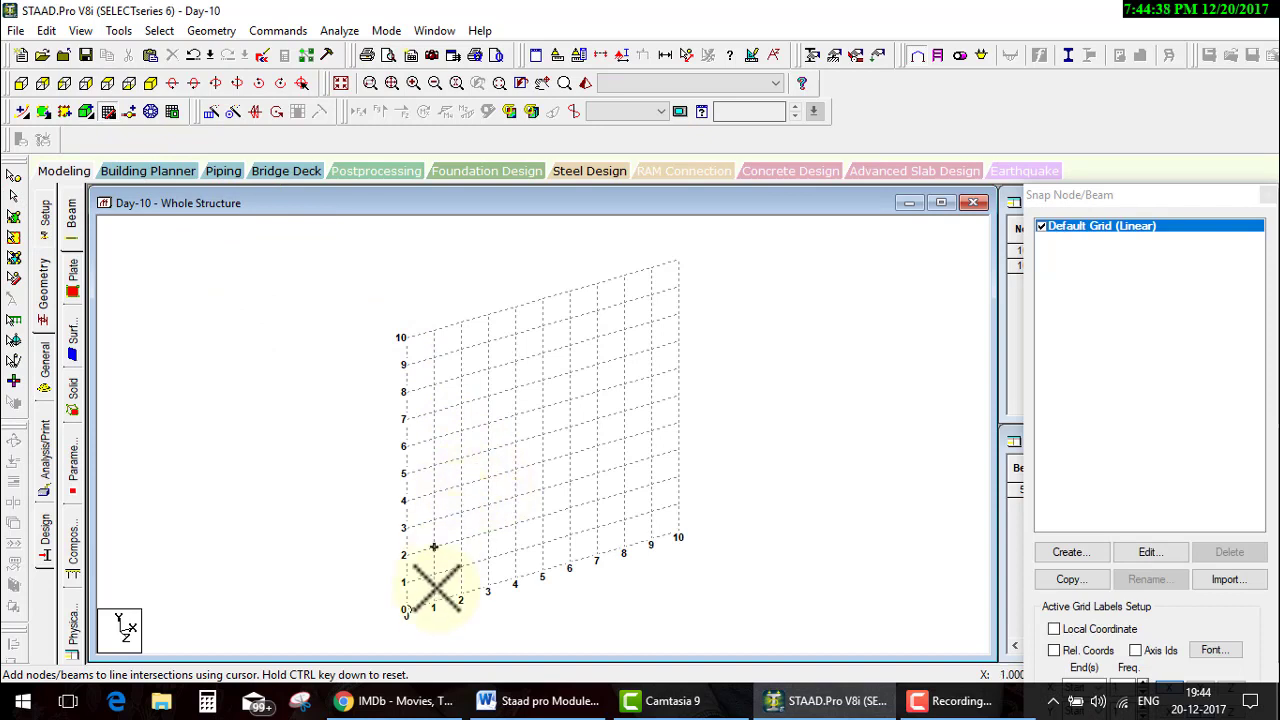
left_click(405, 608)
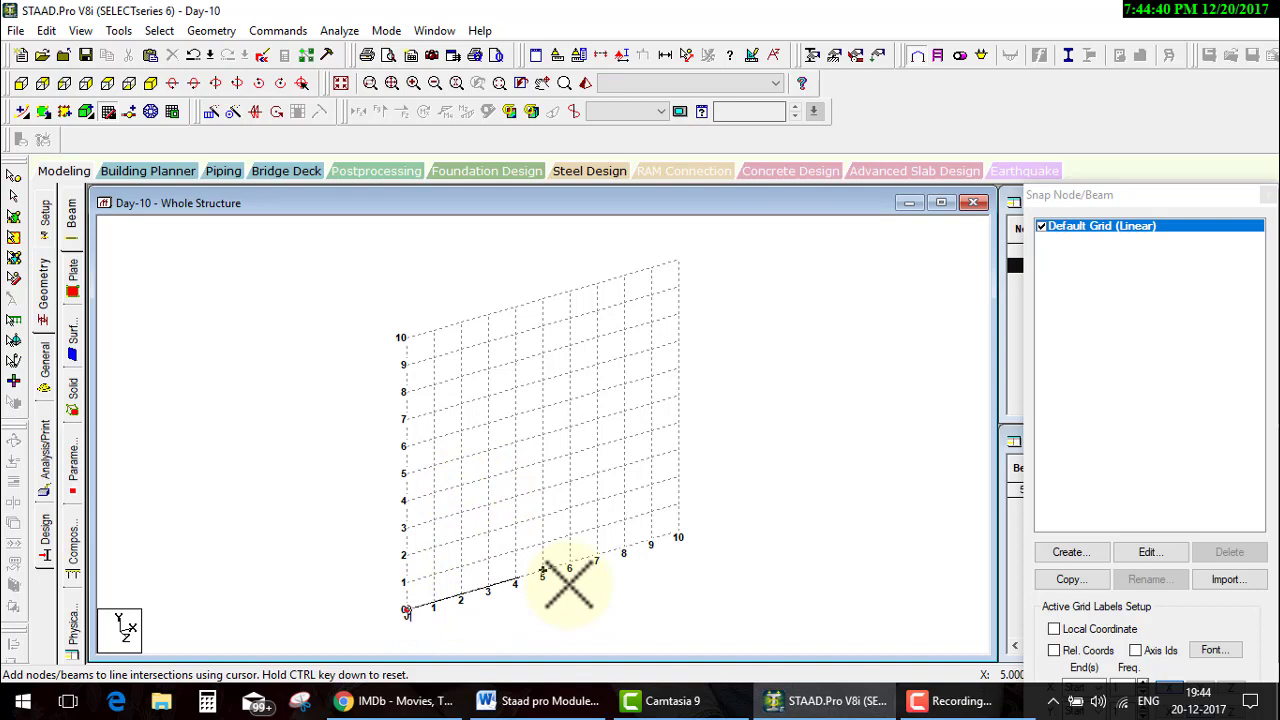
left_click(678, 533)
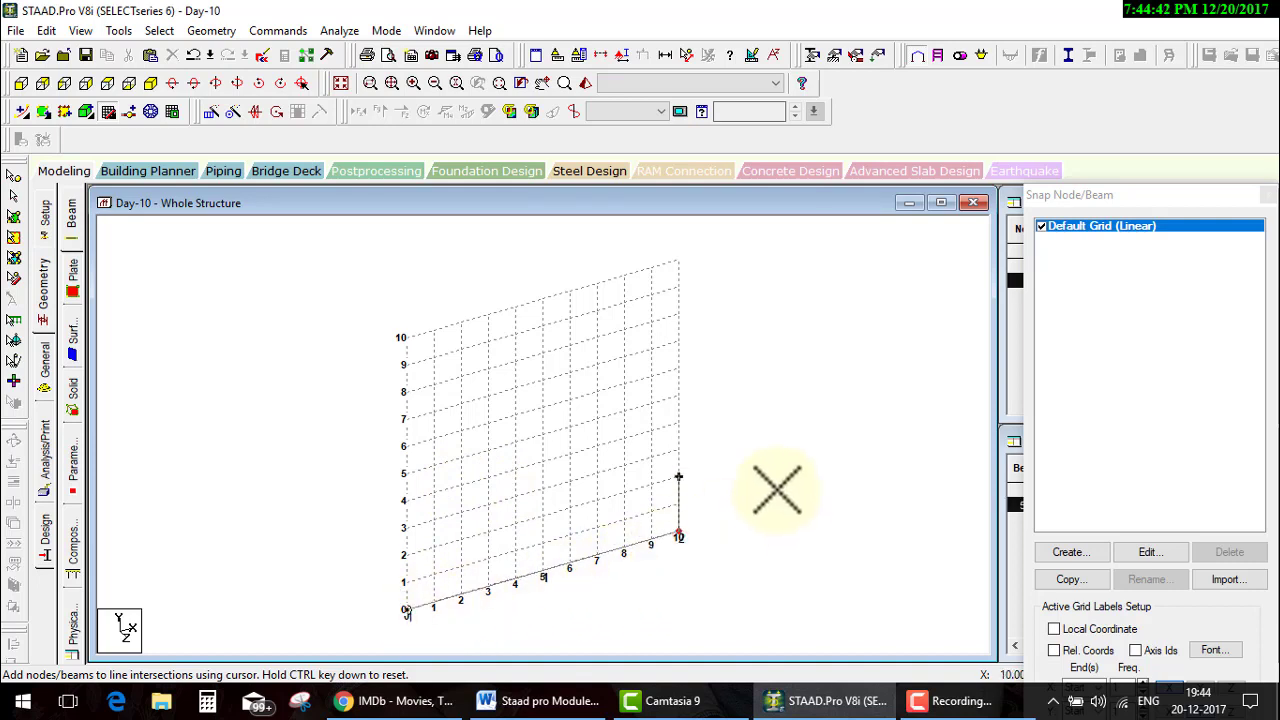
left_click(1268, 194)
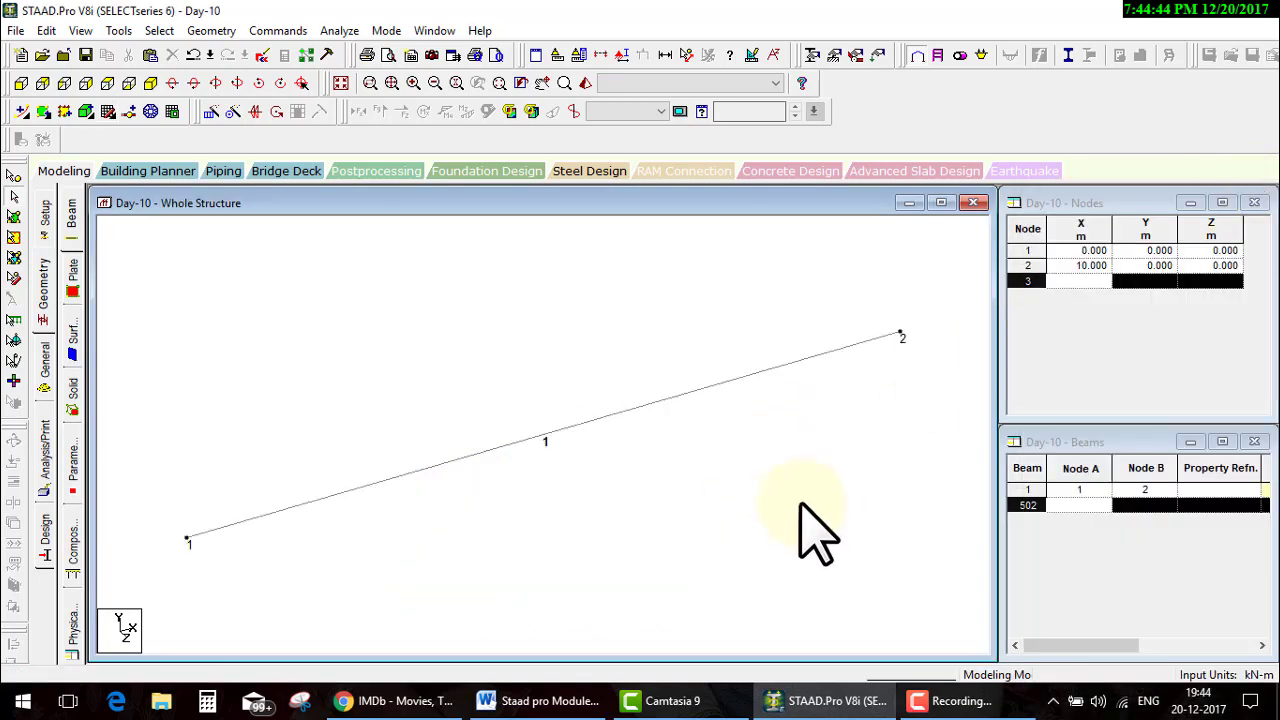
- Enter node 3 at X = 5 (5, 0, 0) in the Nodes table and dismiss the auto-save prompt
left_click(1096, 284)
type("5")
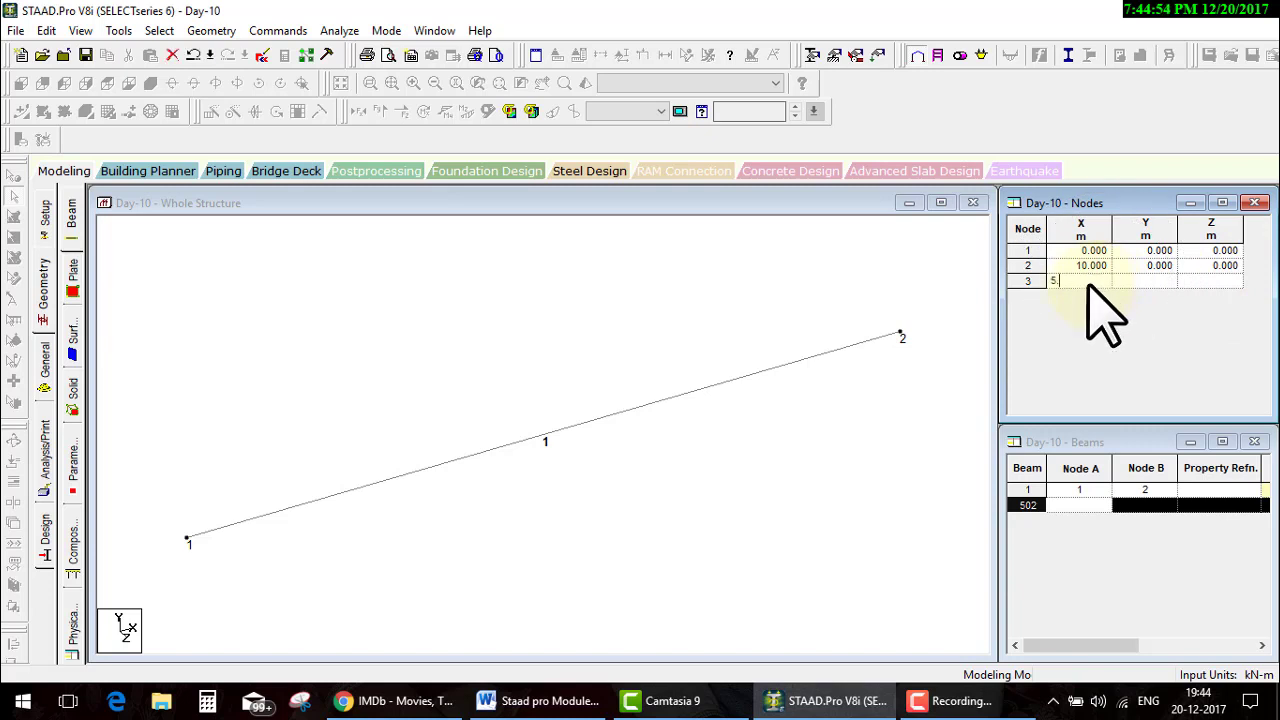
key("Tab")
key("Tab")
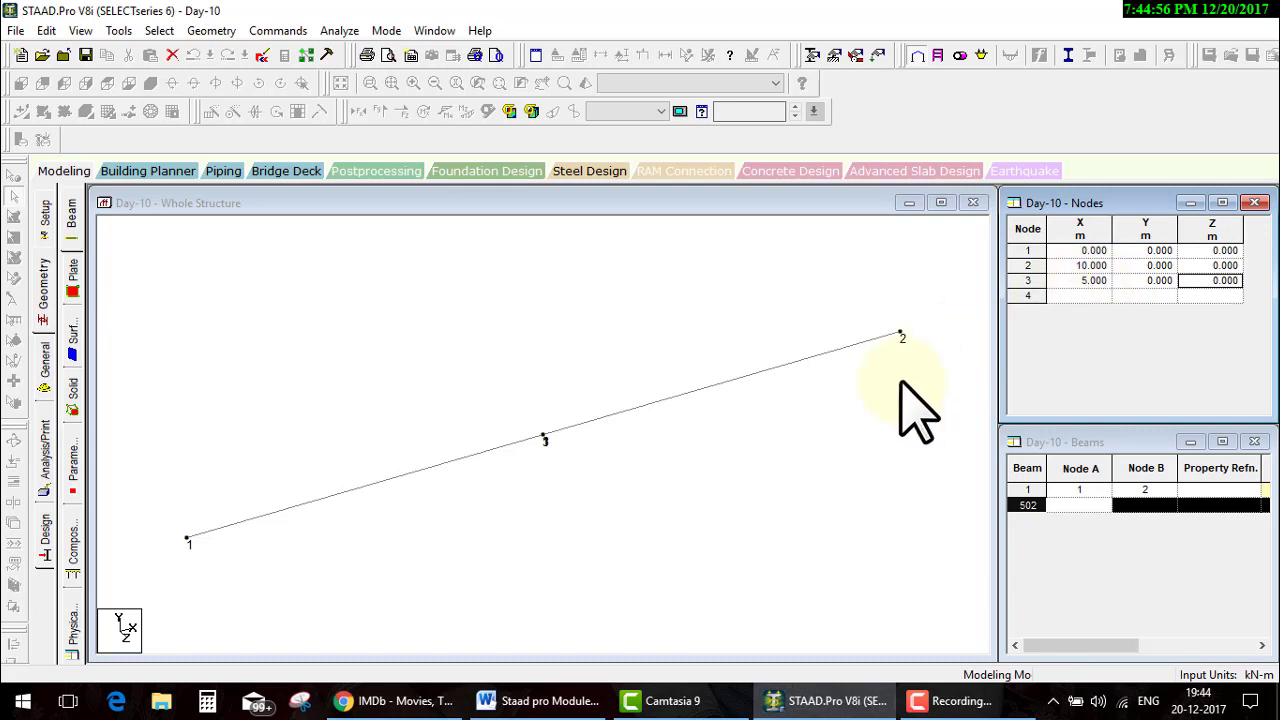
left_click(558, 460)
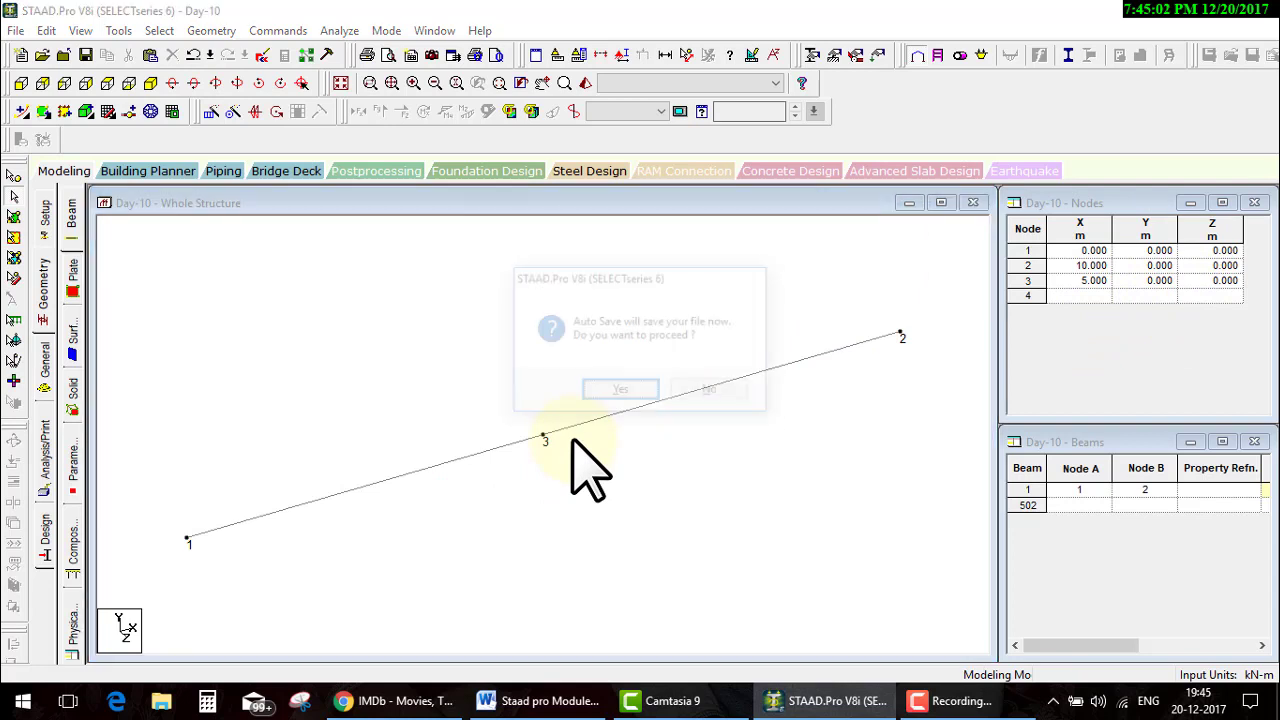
key("Return")
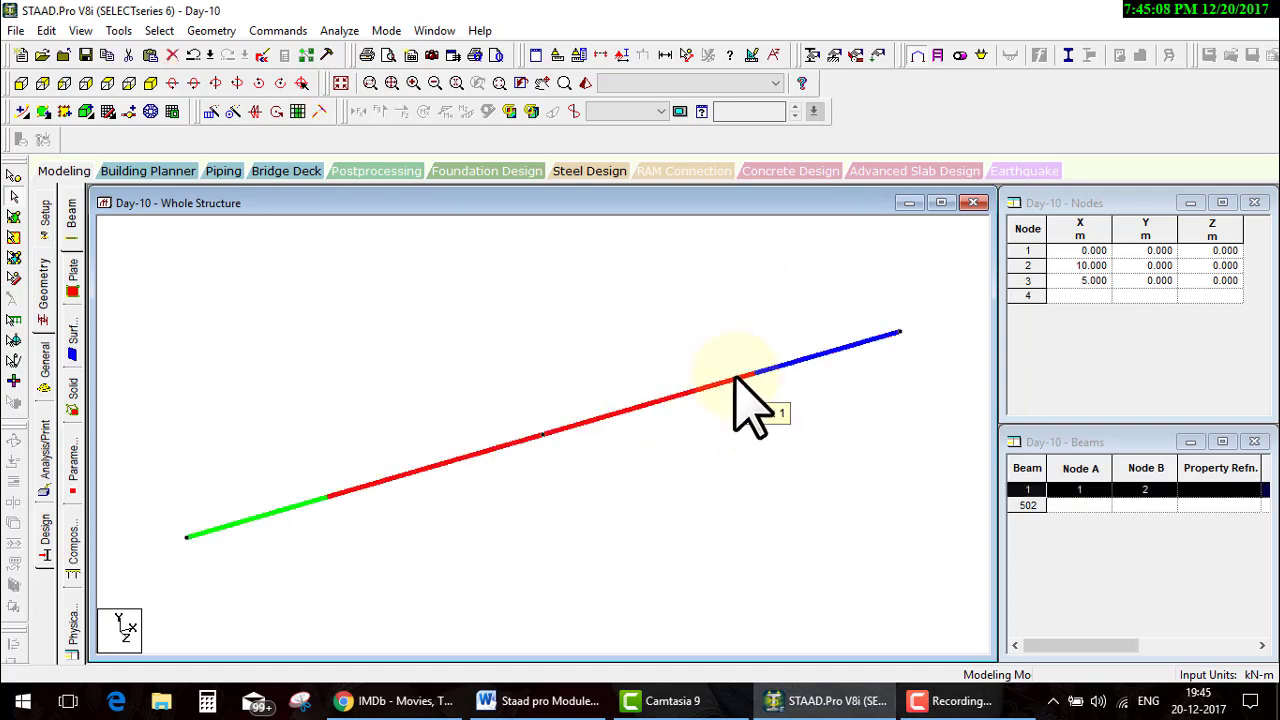
left_click_drag(514, 400, 678, 515)
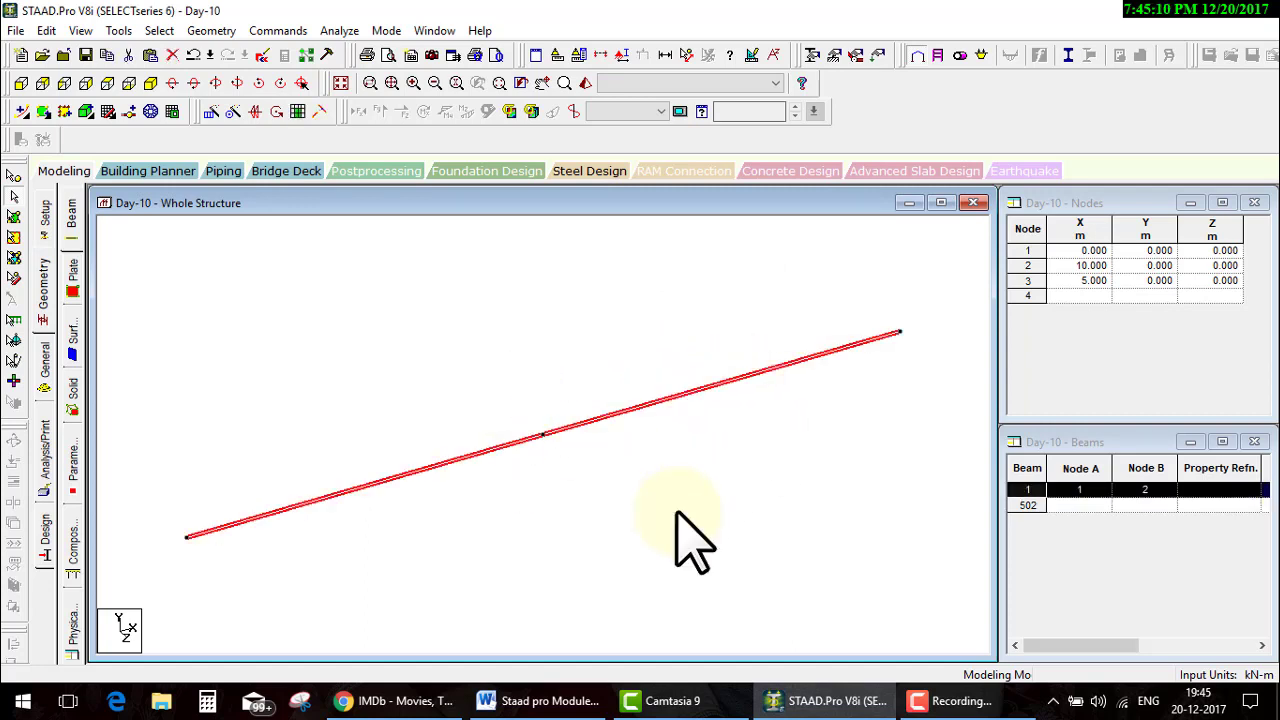
left_click(666, 451)
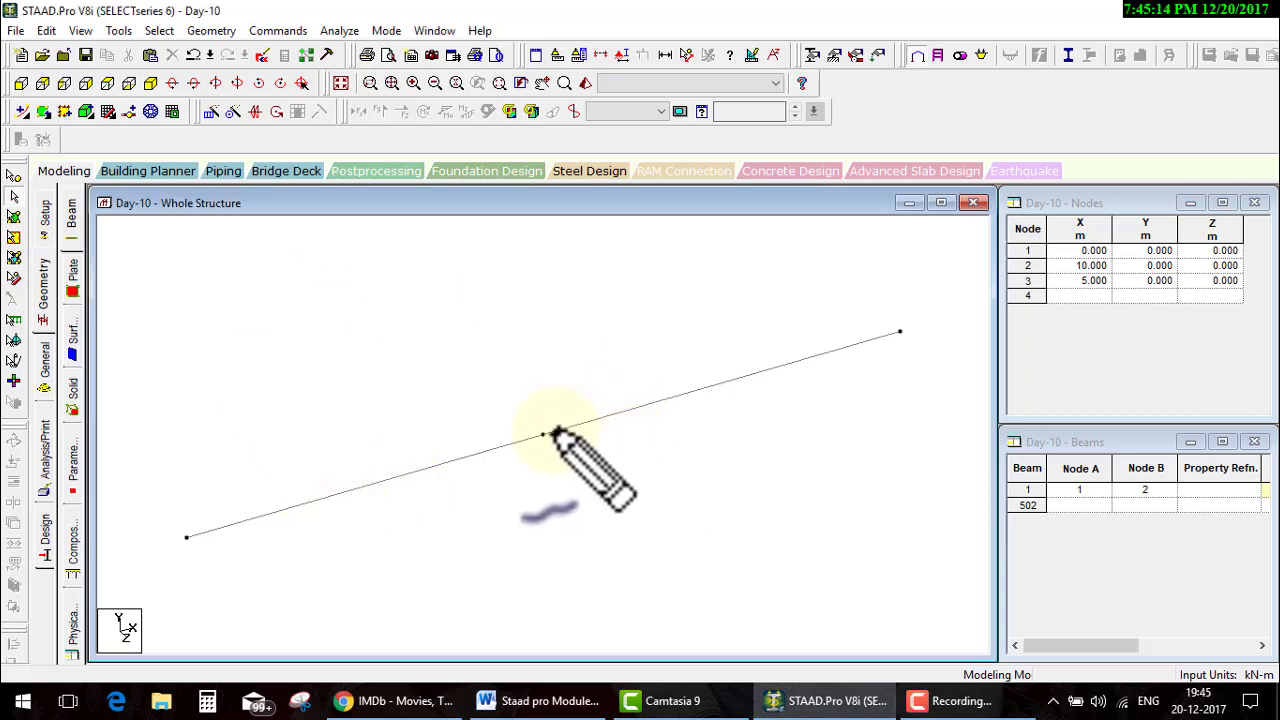
mouse_move(548, 438)
left_mouse_down()
mouse_move(533, 428)
mouse_move(623, 372)
mouse_move(646, 368)
mouse_move(660, 400)
left_mouse_up()
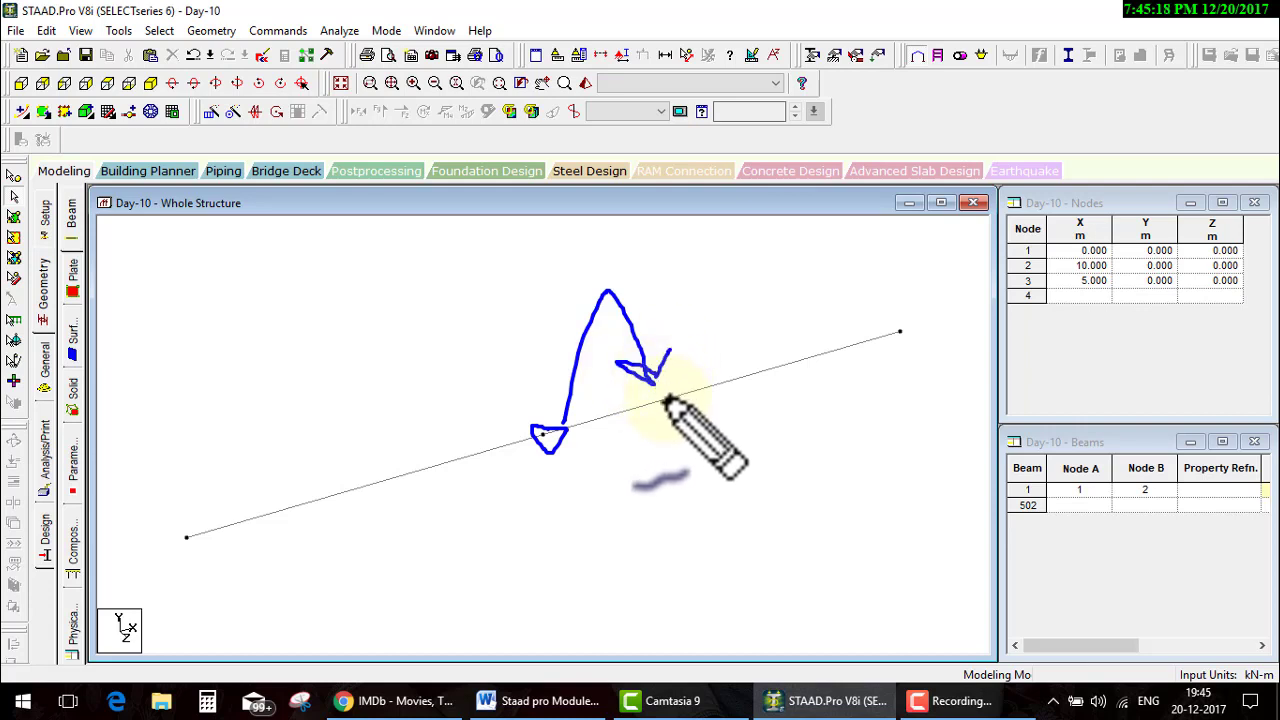
key("ctrl+shift+d")
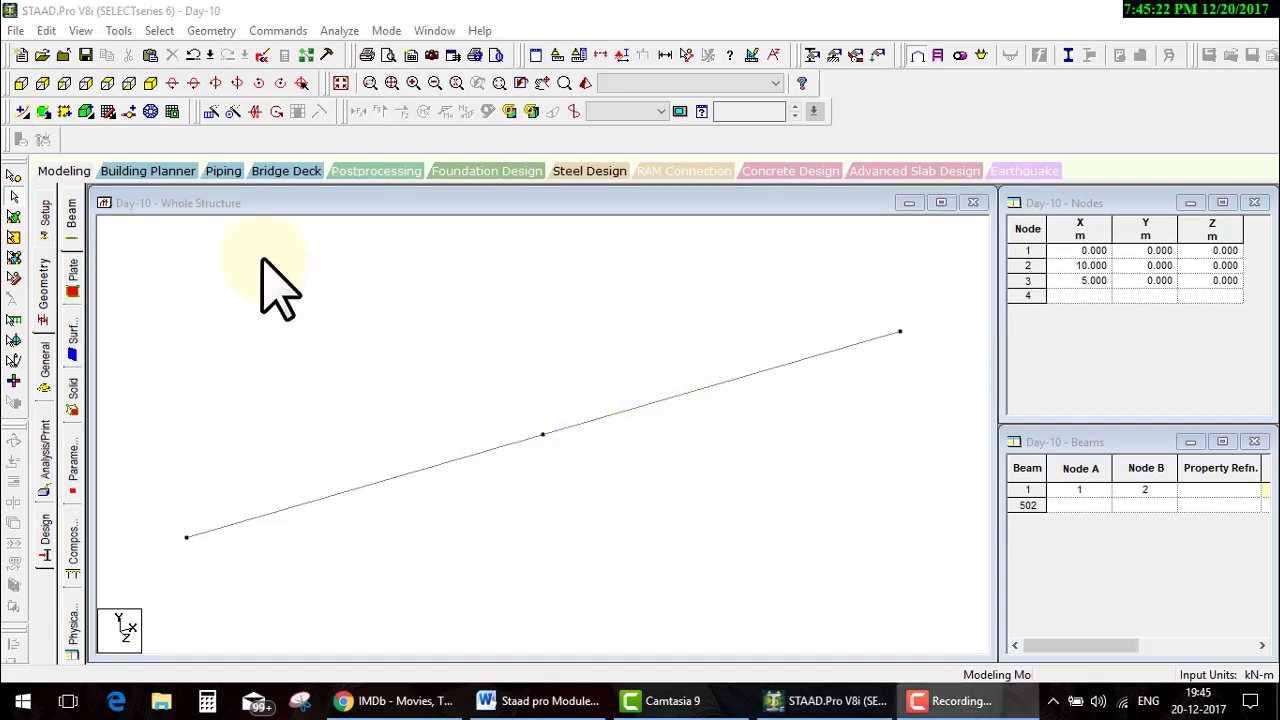
left_click(14, 176)
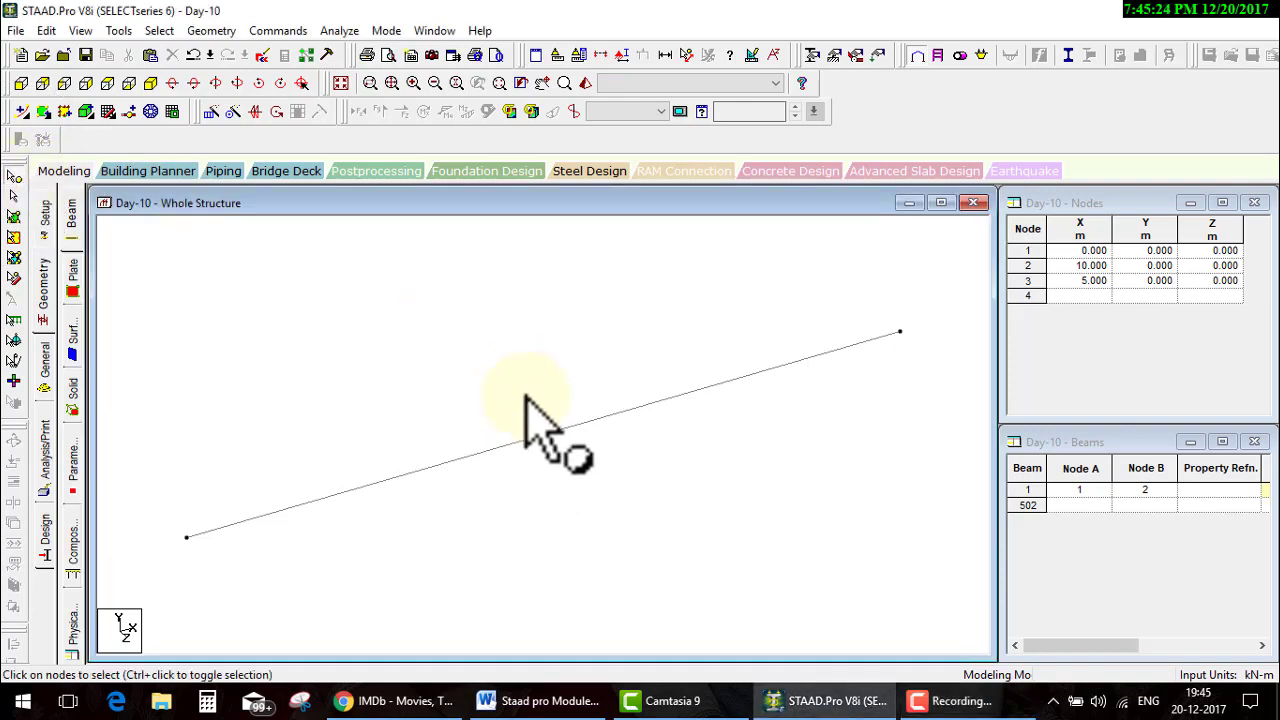
left_click(542, 435)
key("Delete")
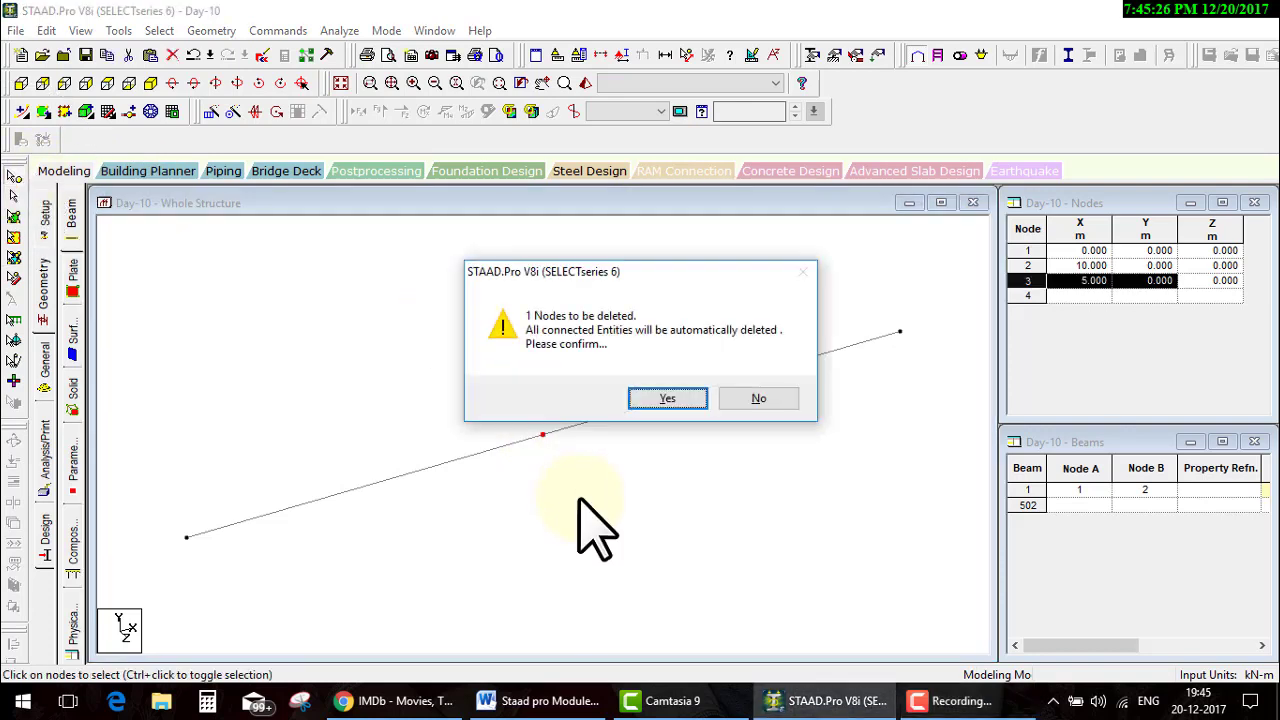
key("Return")
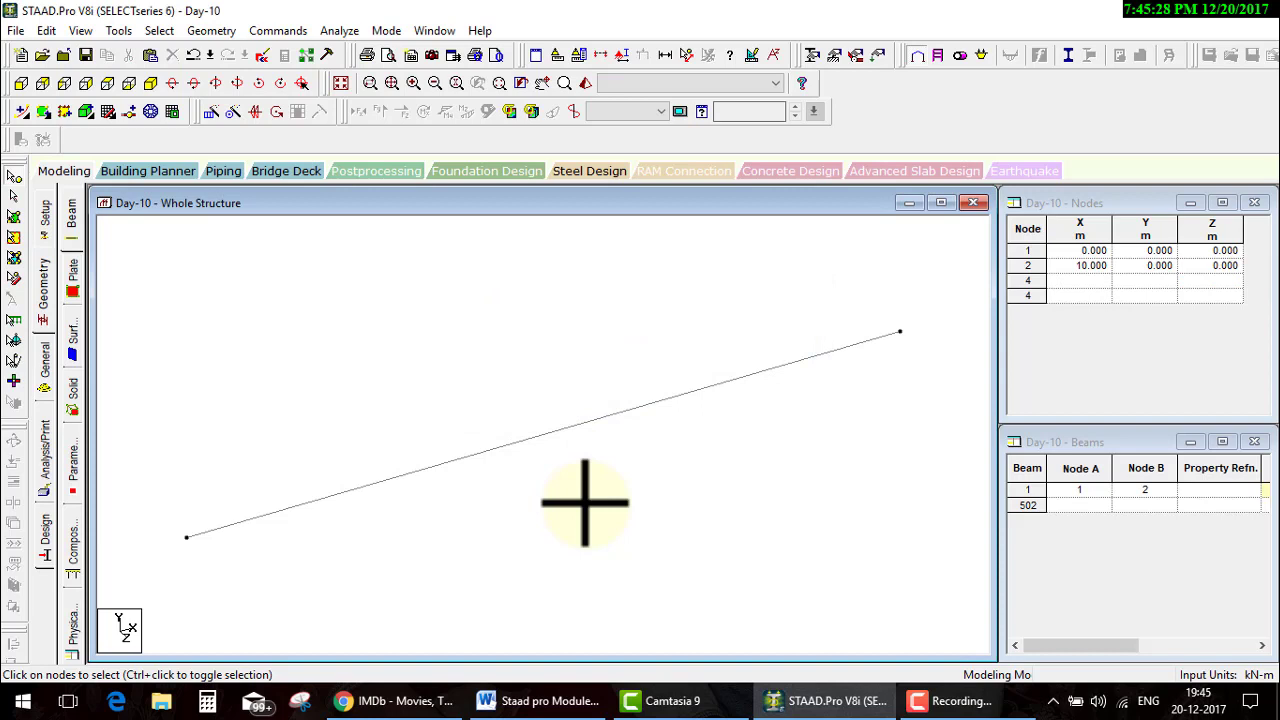
key("ctrl+z")
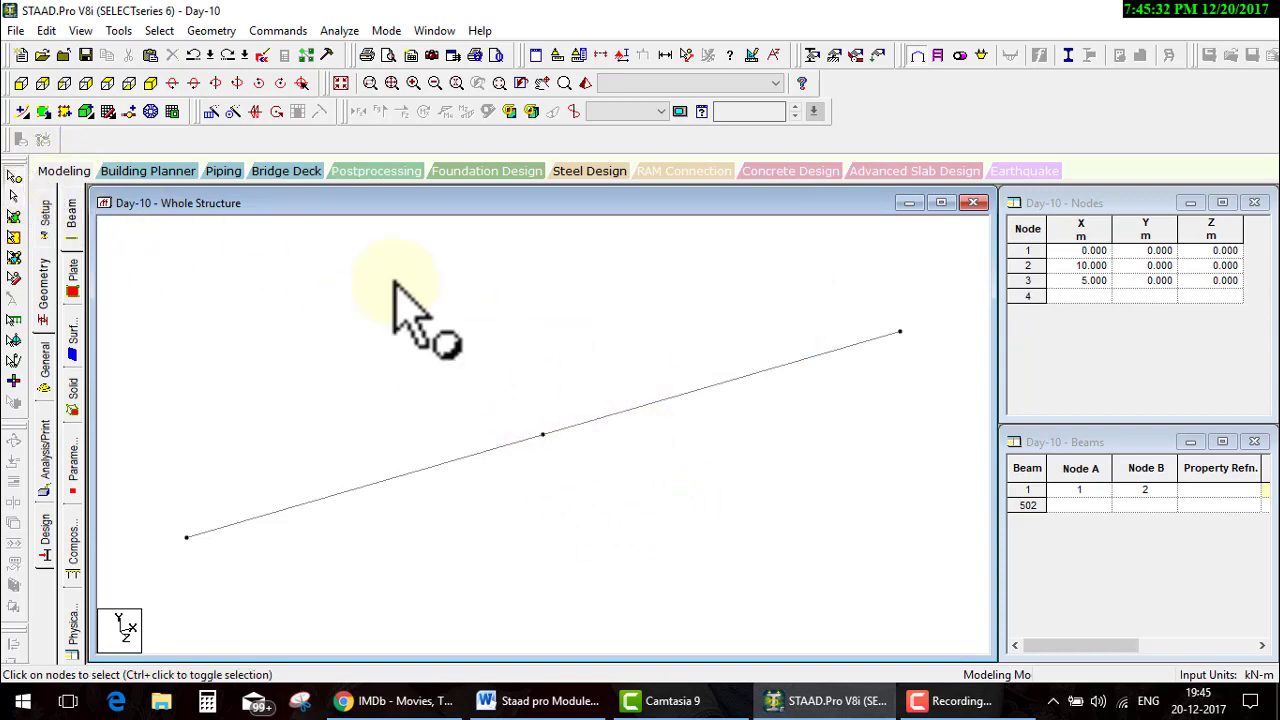
- Break the 10 m beam at the selected midpoint node 3 with Break Beams at Selected Nodes
left_click(542, 434)
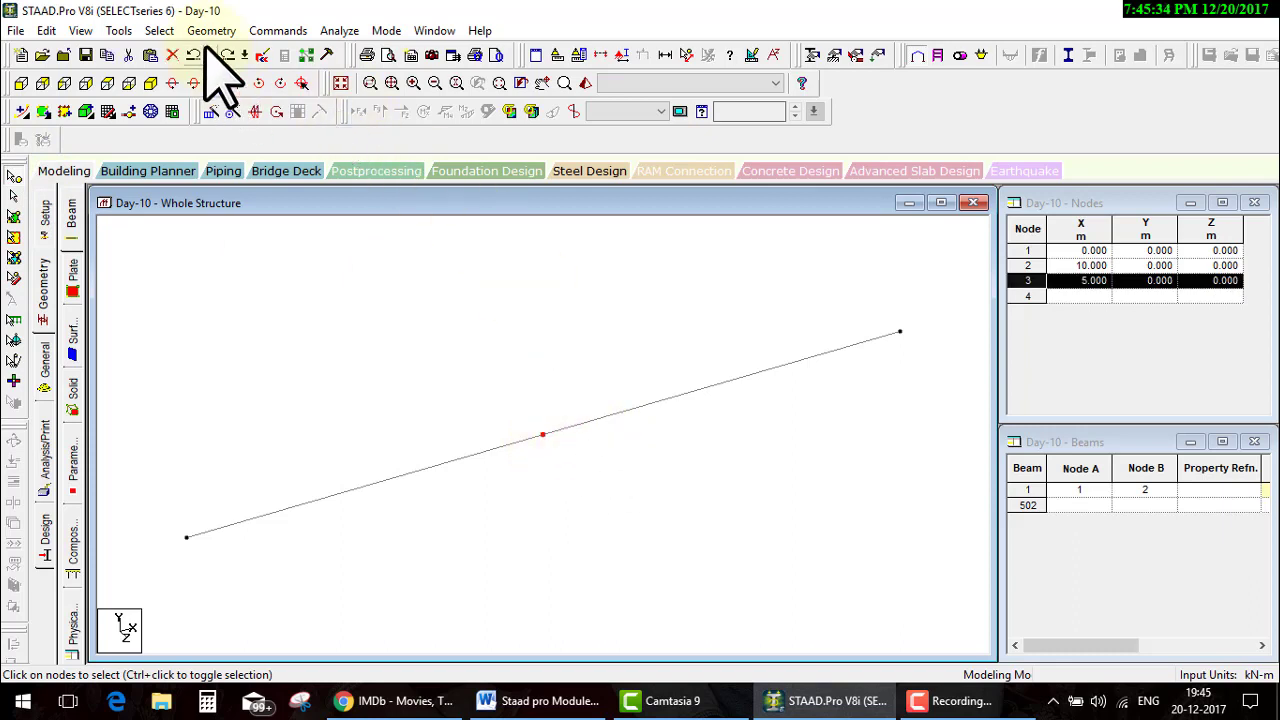
left_click(211, 31)
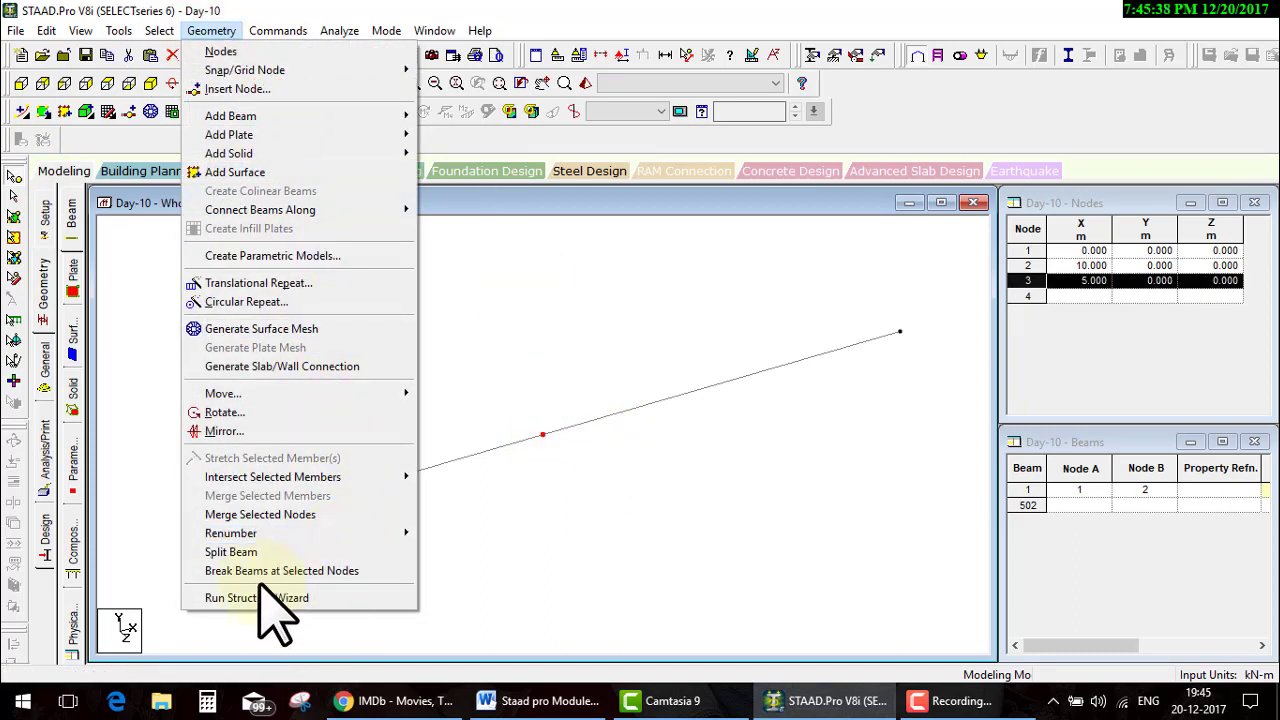
left_click_drag(285, 665, 335, 656)
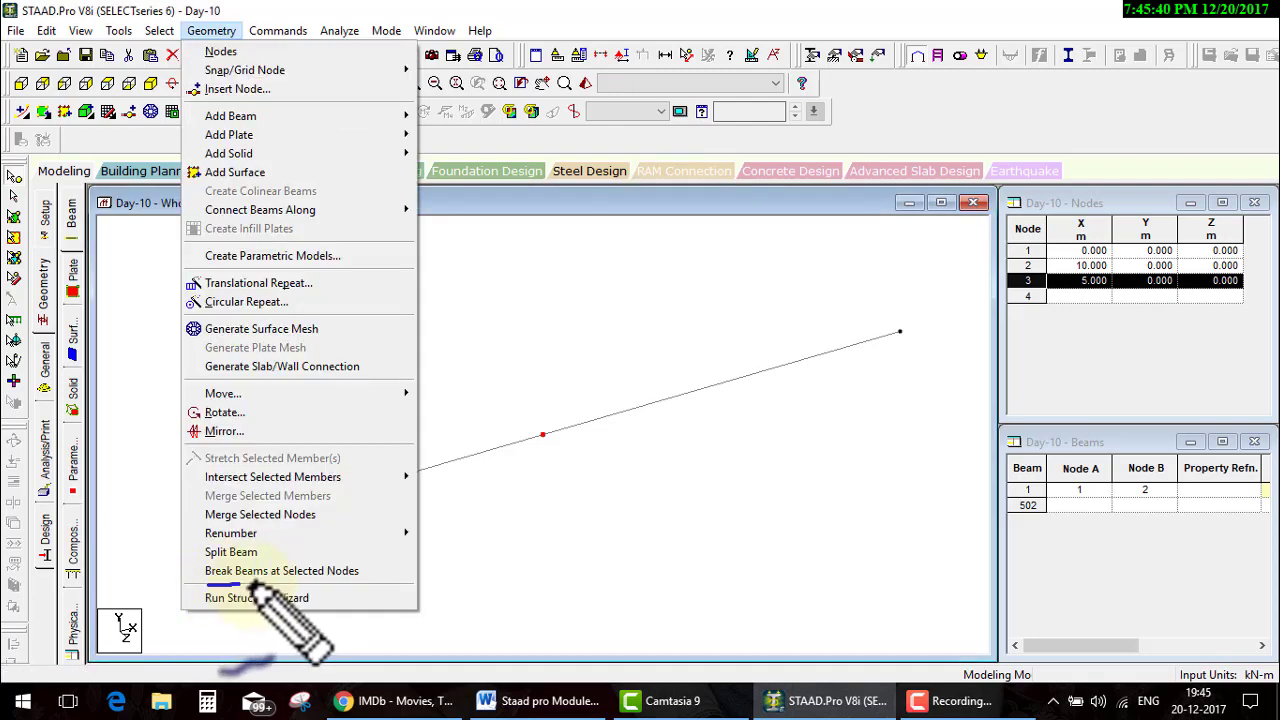
left_click_drag(205, 577, 358, 577)
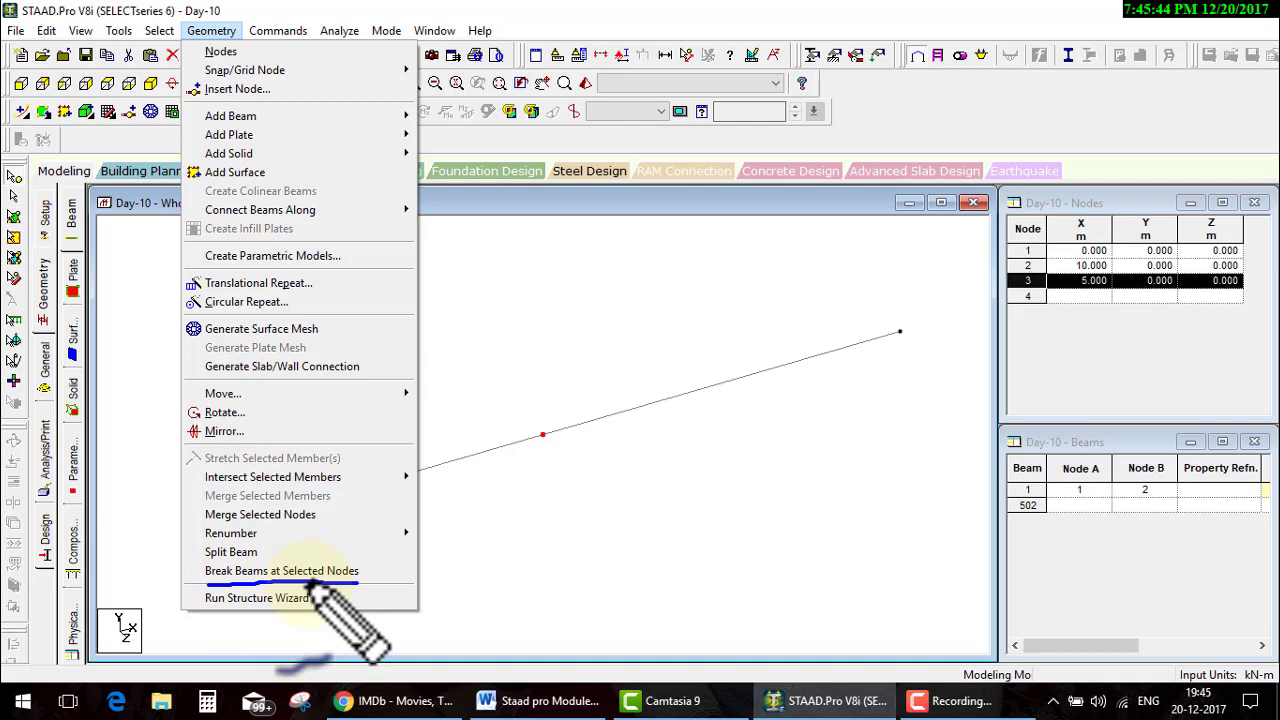
left_click(228, 33)
left_click(352, 570)
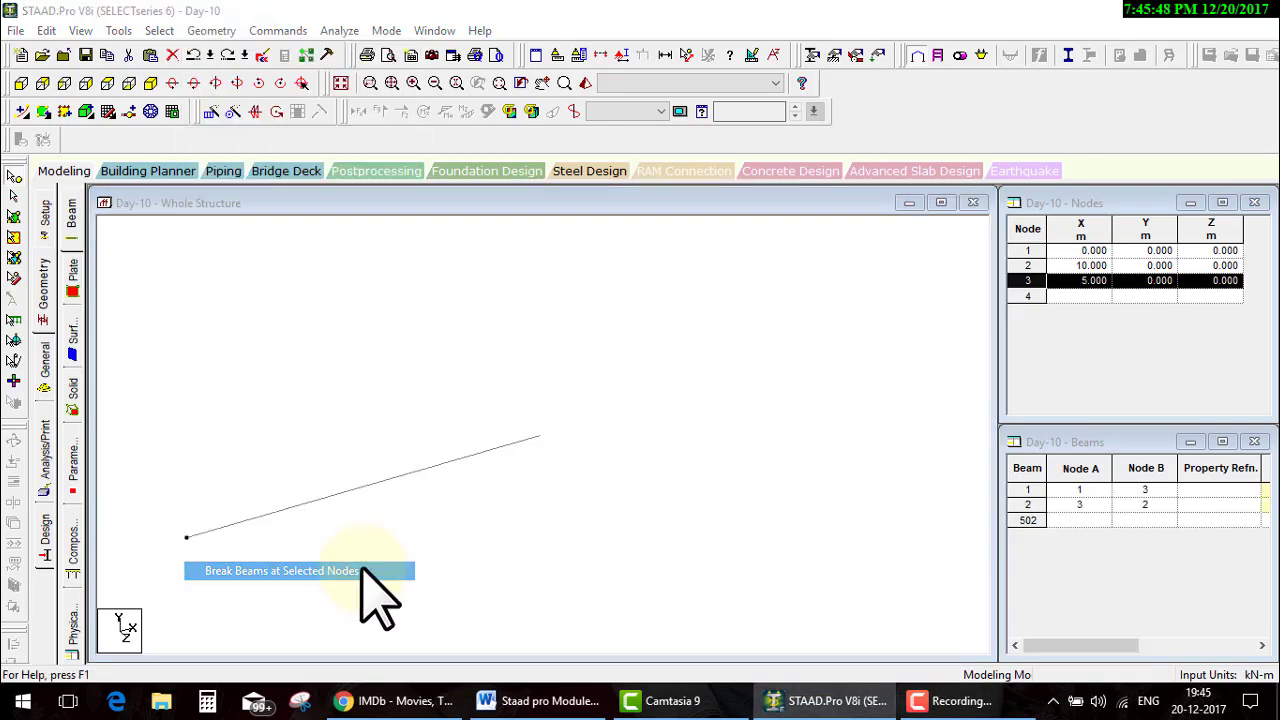
left_click_drag(570, 430, 625, 416)
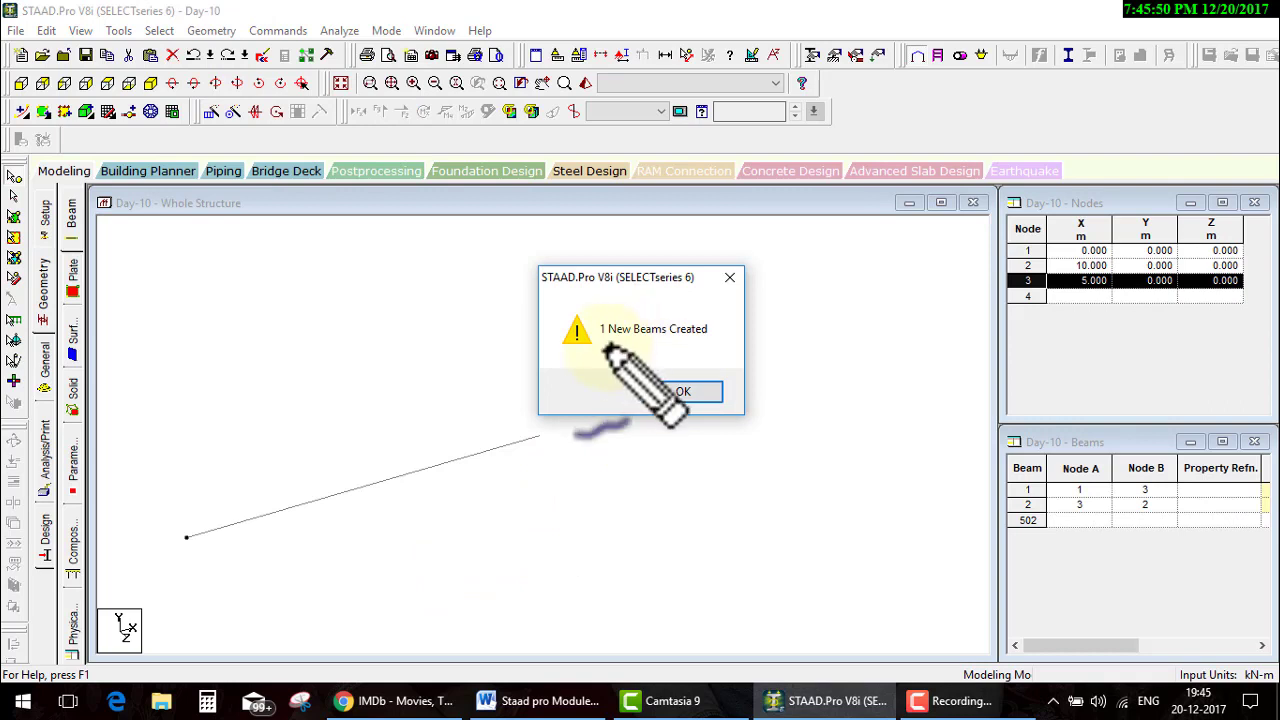
left_click_drag(601, 342, 734, 336)
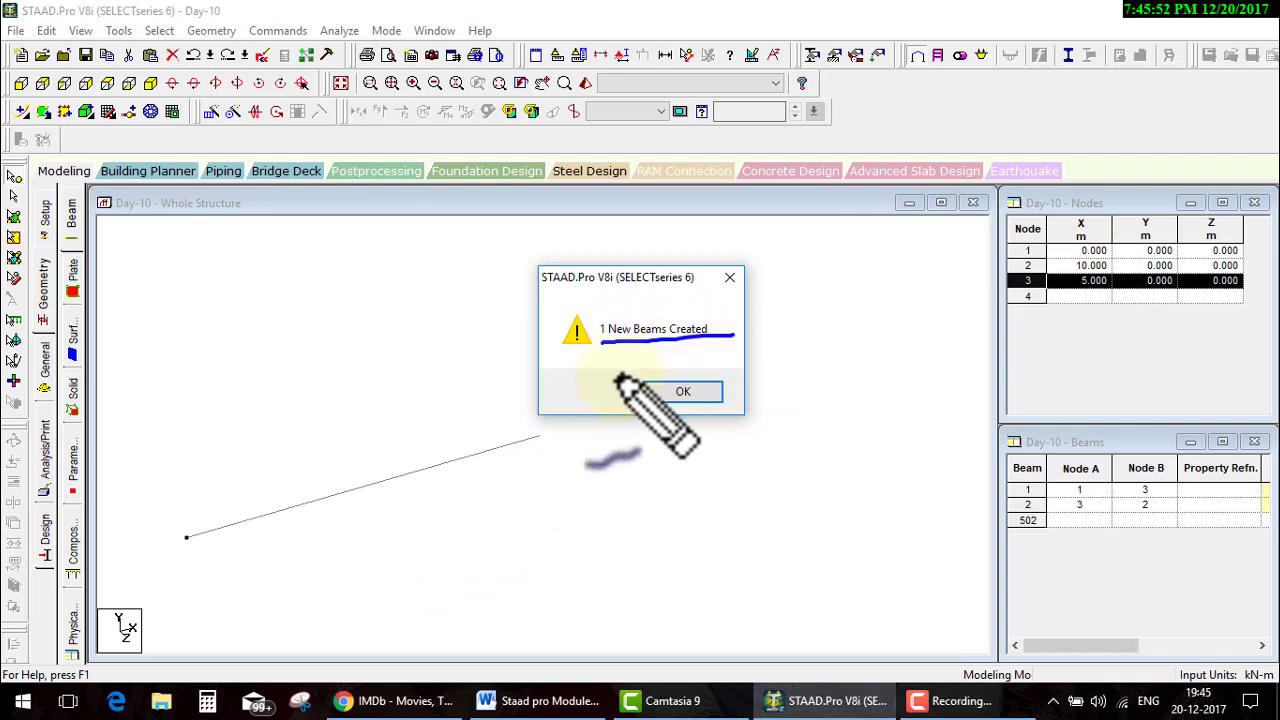
left_click(682, 392)
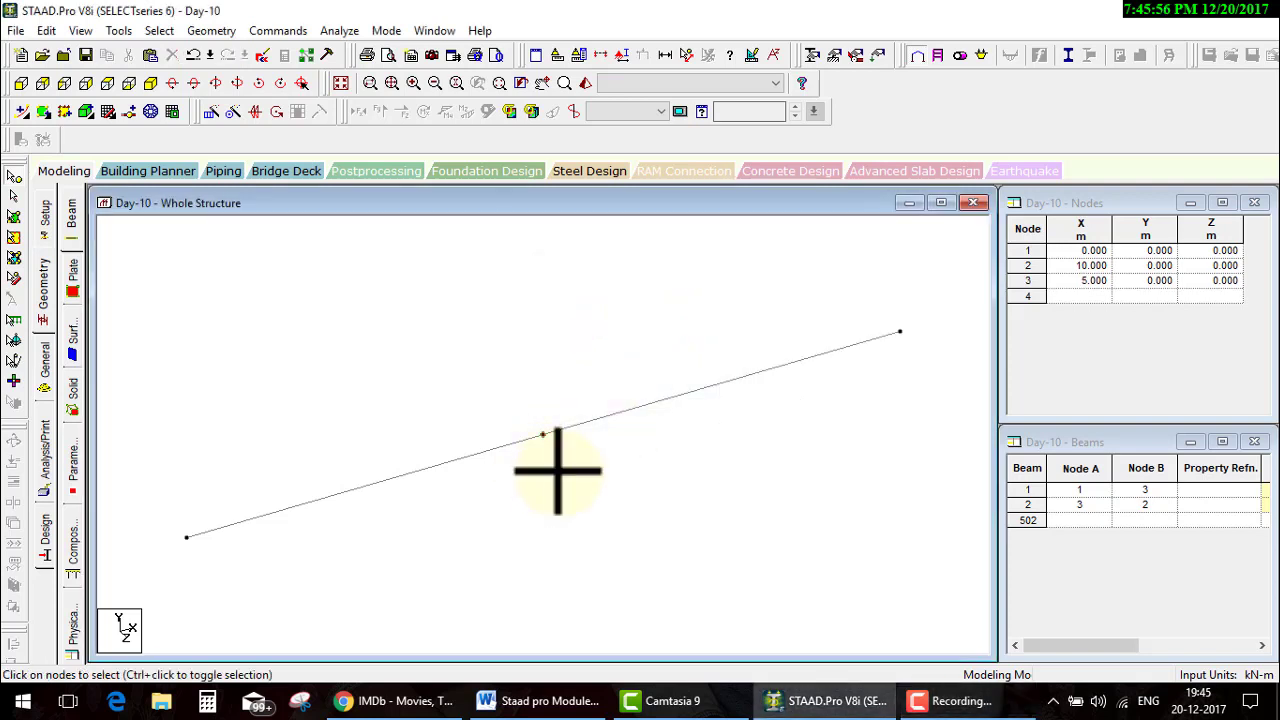
- Select beams 1 and 2 in turn to verify the split, then clear the selection
left_click(650, 404)
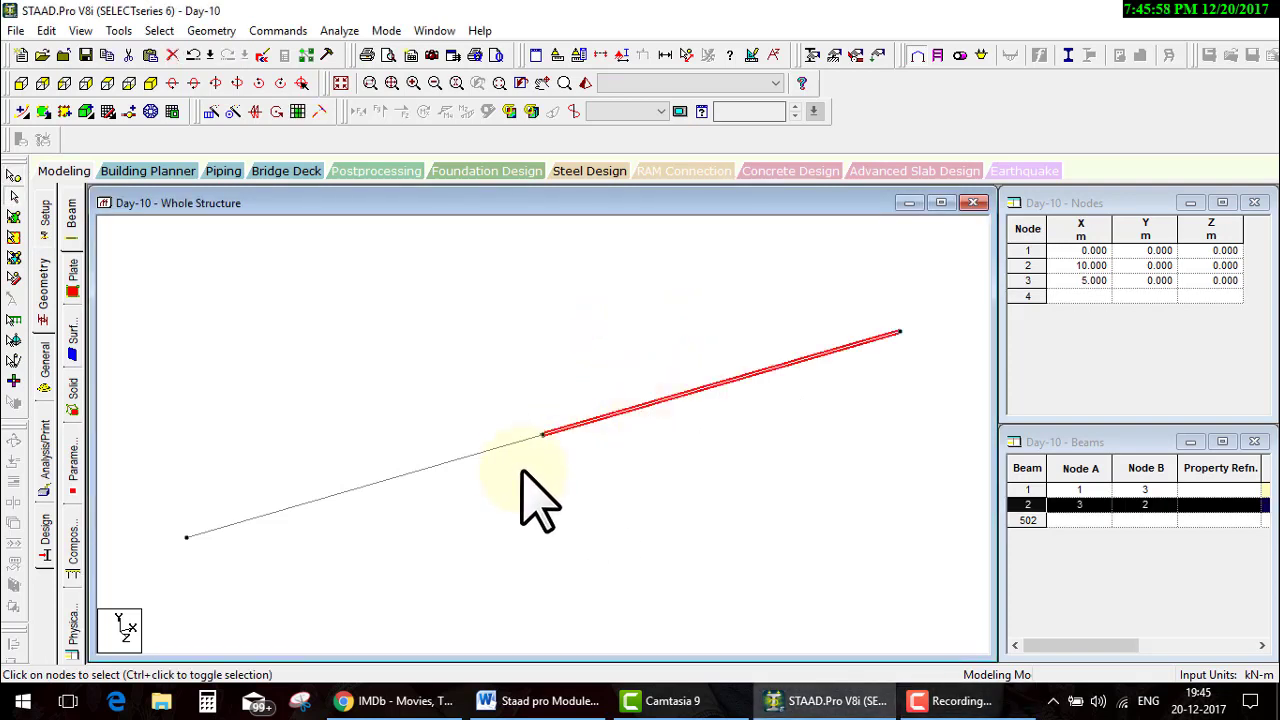
left_click(491, 451)
left_click(637, 409)
left_click(487, 447)
left_click(600, 419)
left_click(728, 466)
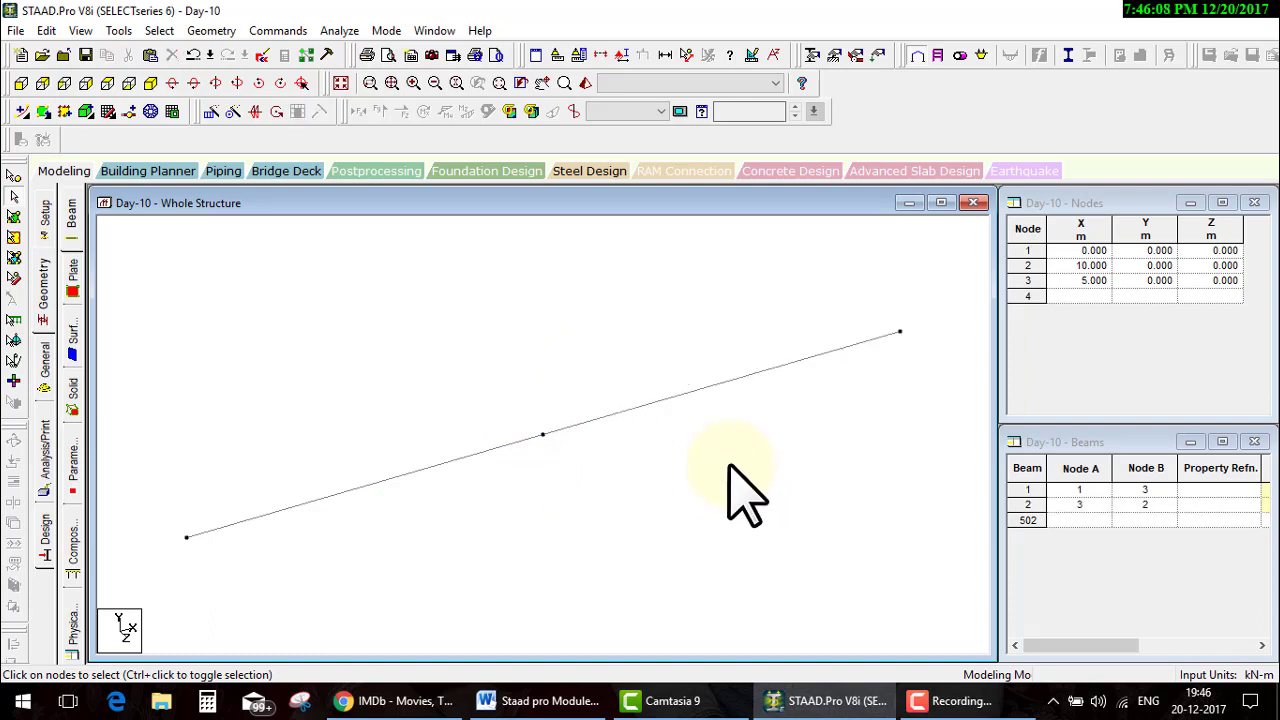
left_click(675, 420)
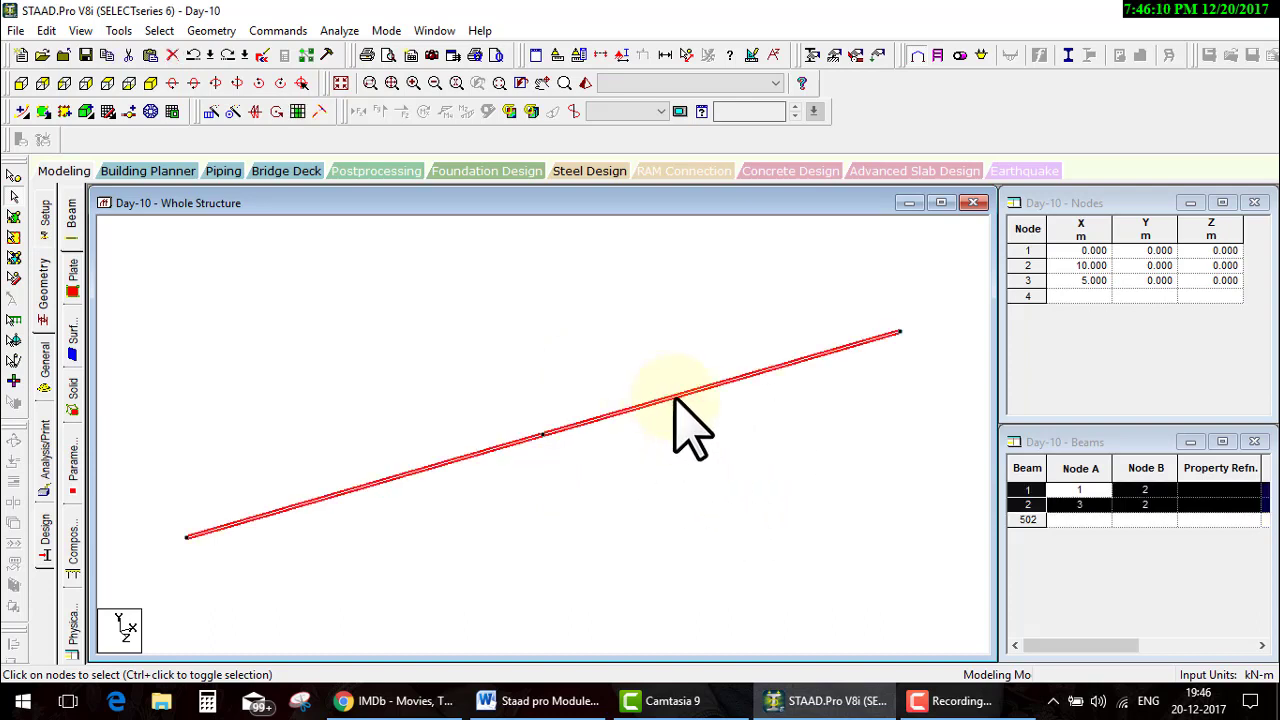
left_click(709, 457)
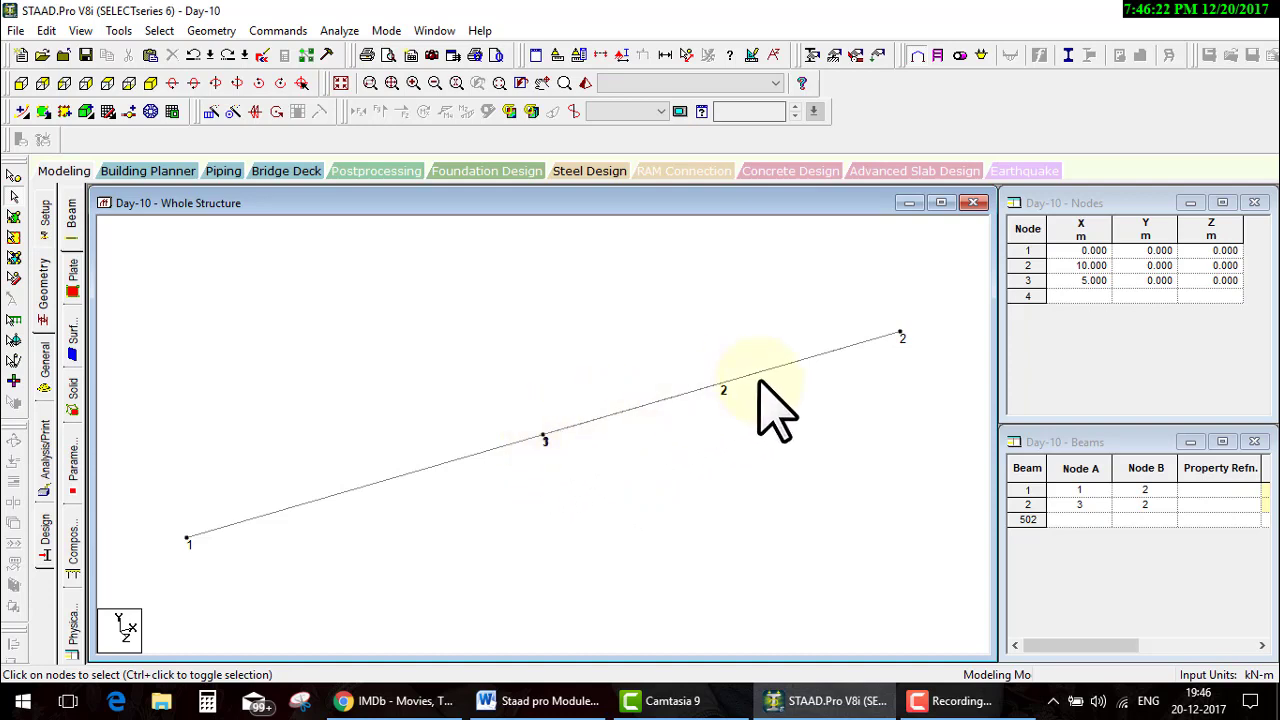
- Turn on node and beam number labels so beams 1, 2 and nodes 1–3 appear
left_click(536, 444)
left_click(950, 700)
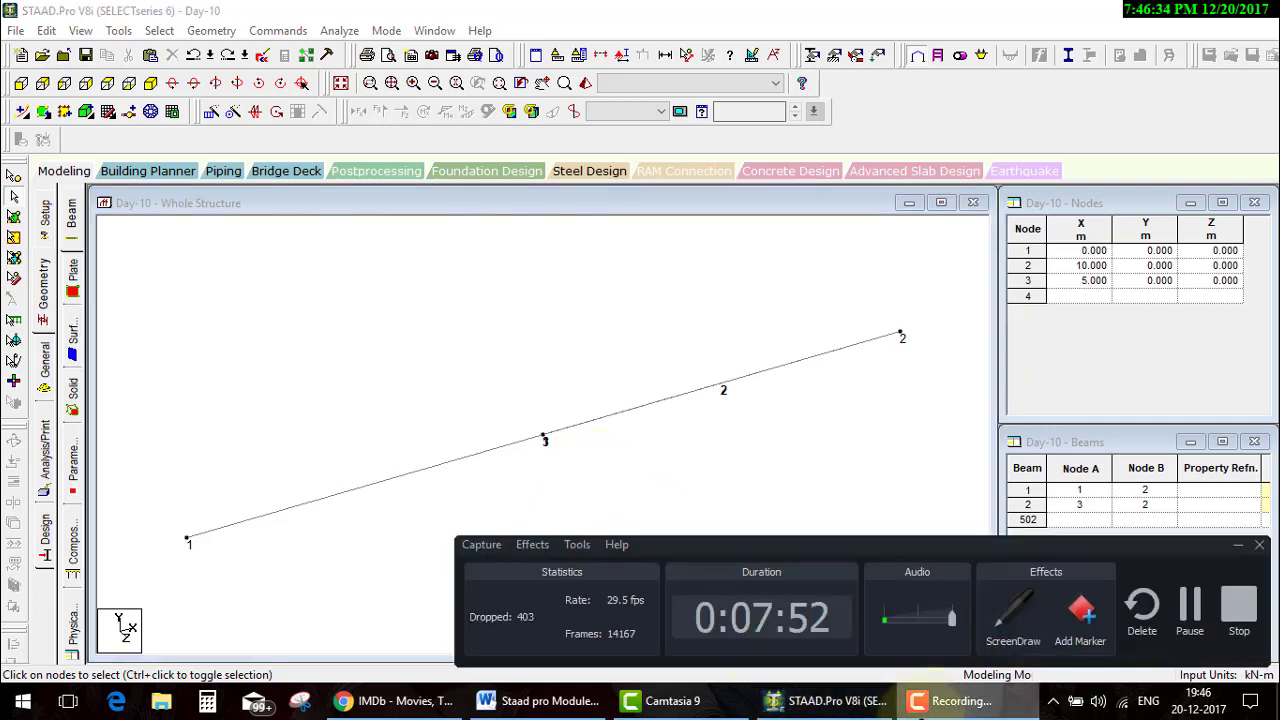
left_click(775, 700)
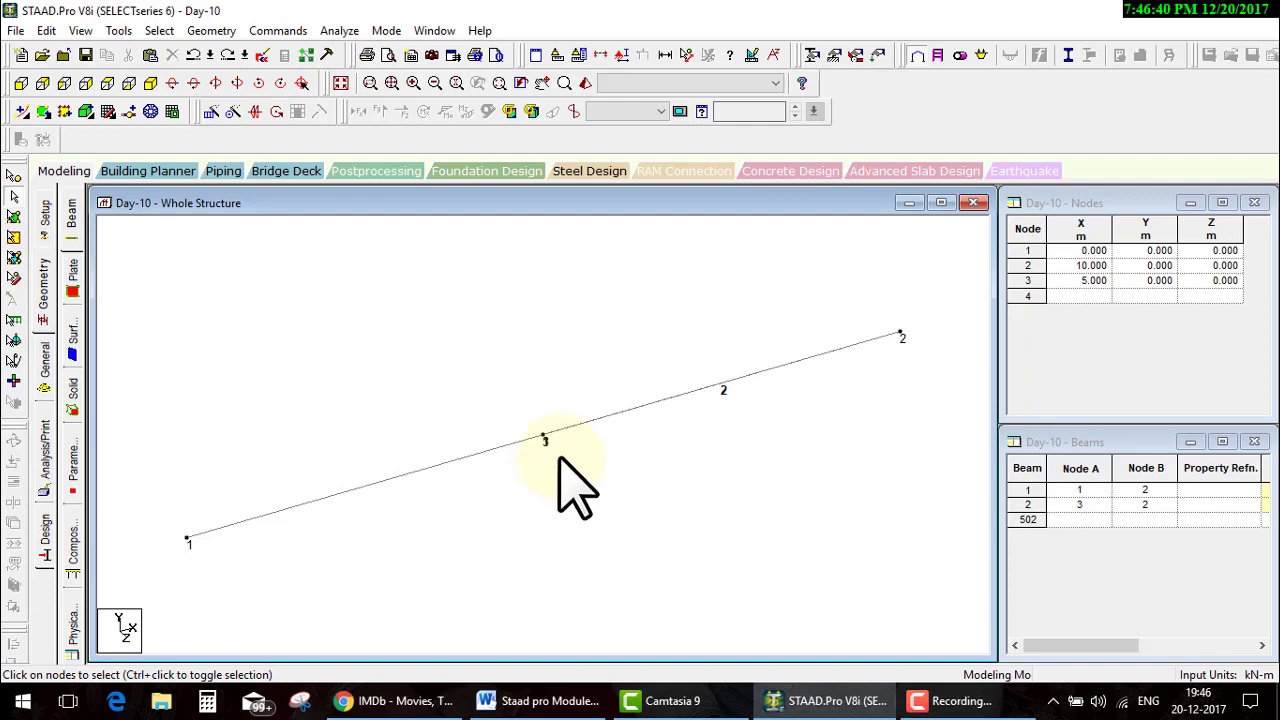
- Select the outline rows Intersect selected members to Break beams at selected nodes and highlight them yellow
left_click(540, 700)
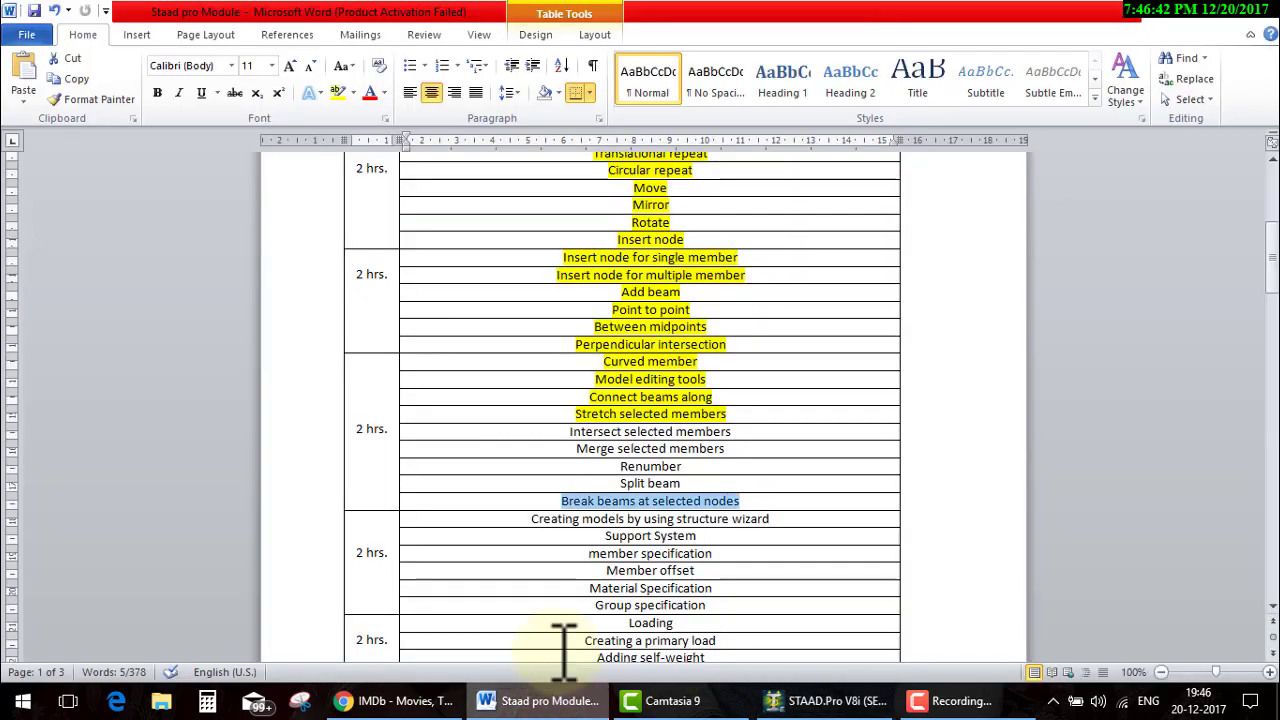
left_click(620, 536)
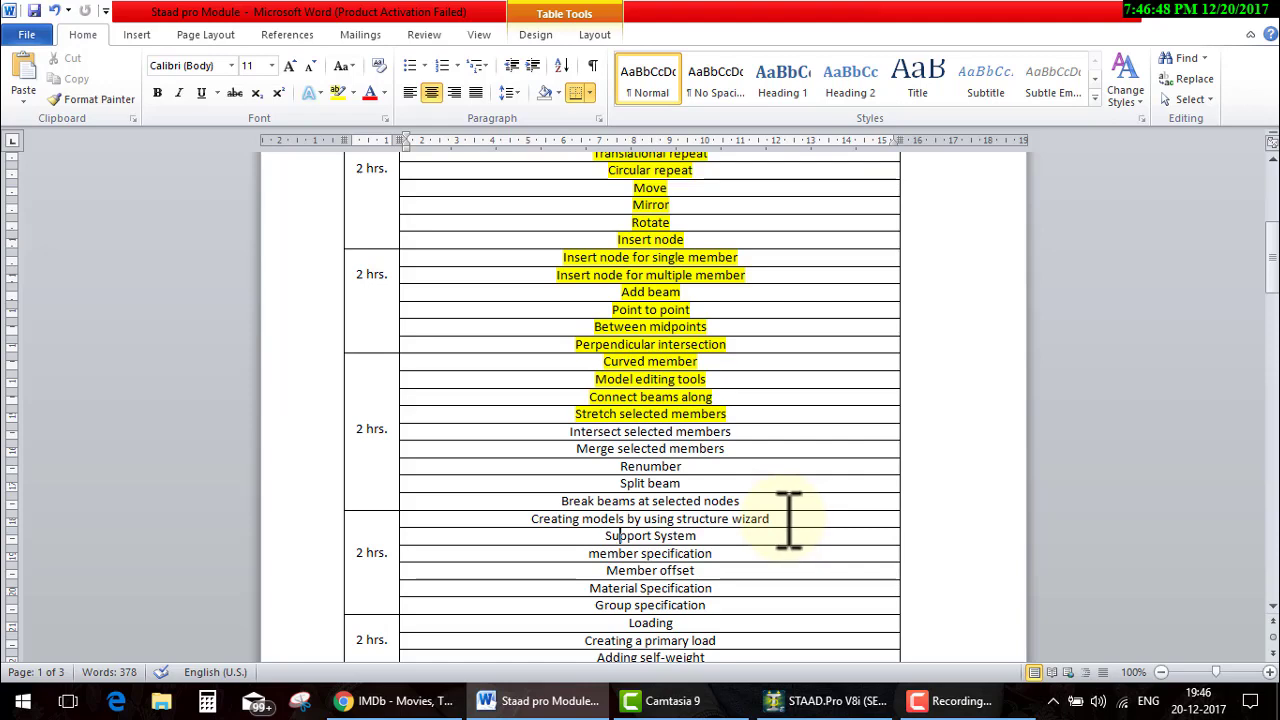
left_click_drag(783, 519, 595, 510)
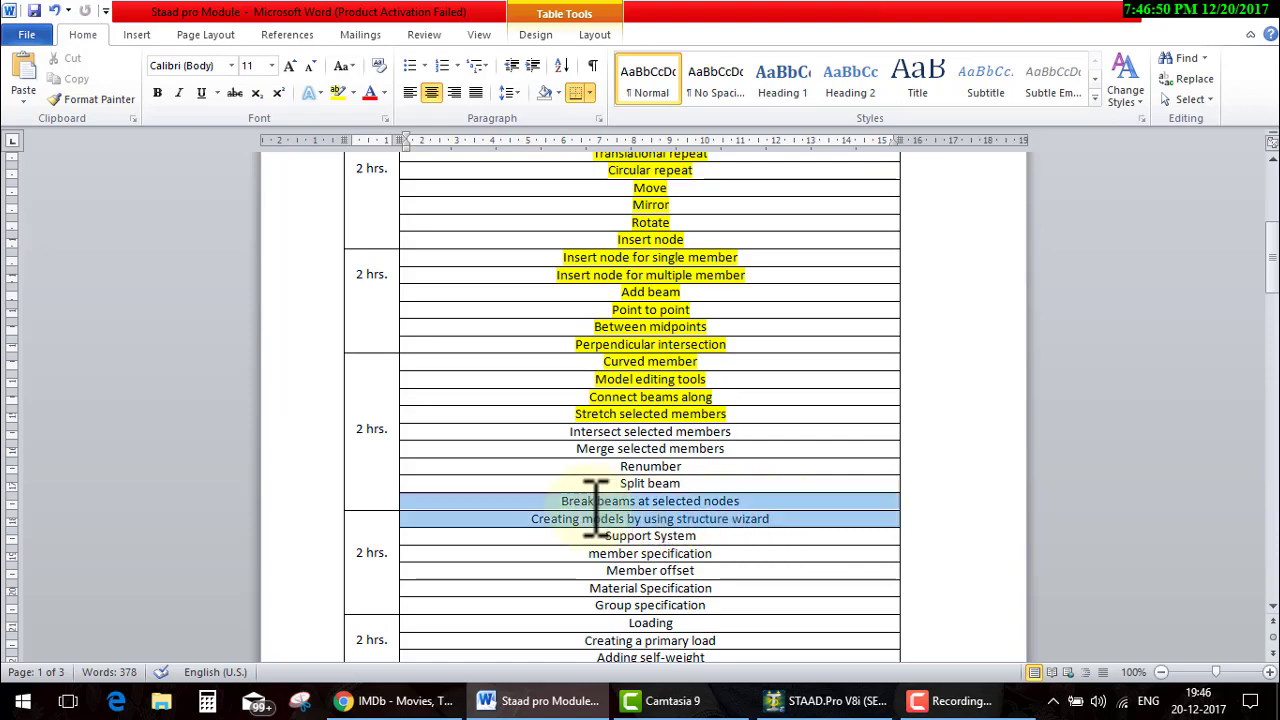
left_click(540, 528)
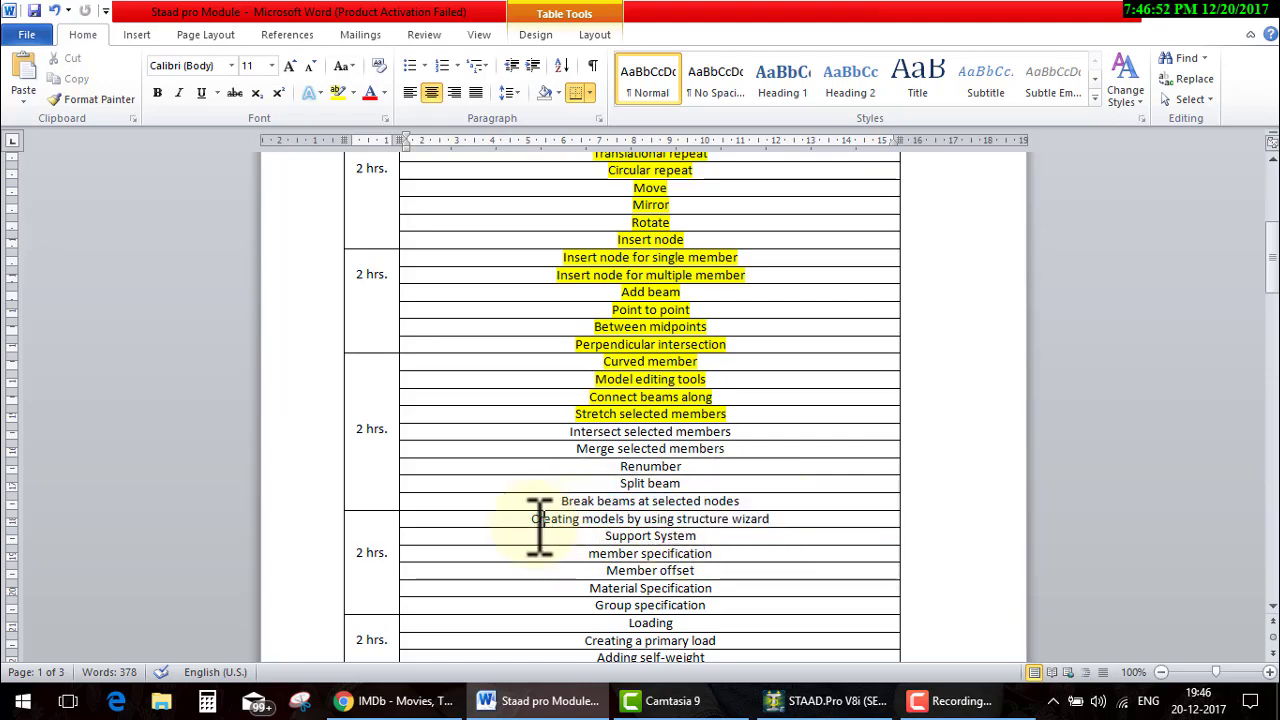
mouse_move(538, 524)
left_mouse_down()
mouse_move(717, 523)
mouse_move(590, 440)
mouse_move(575, 408)
left_mouse_up()
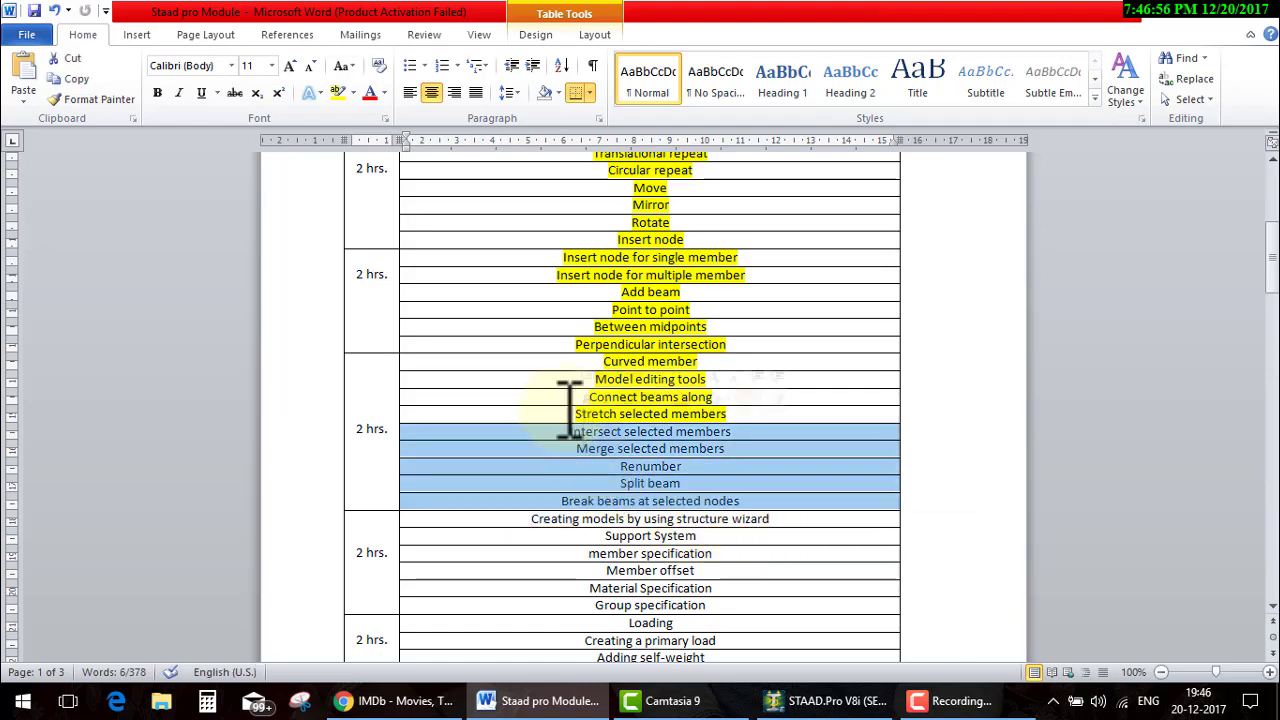
left_click(338, 92)
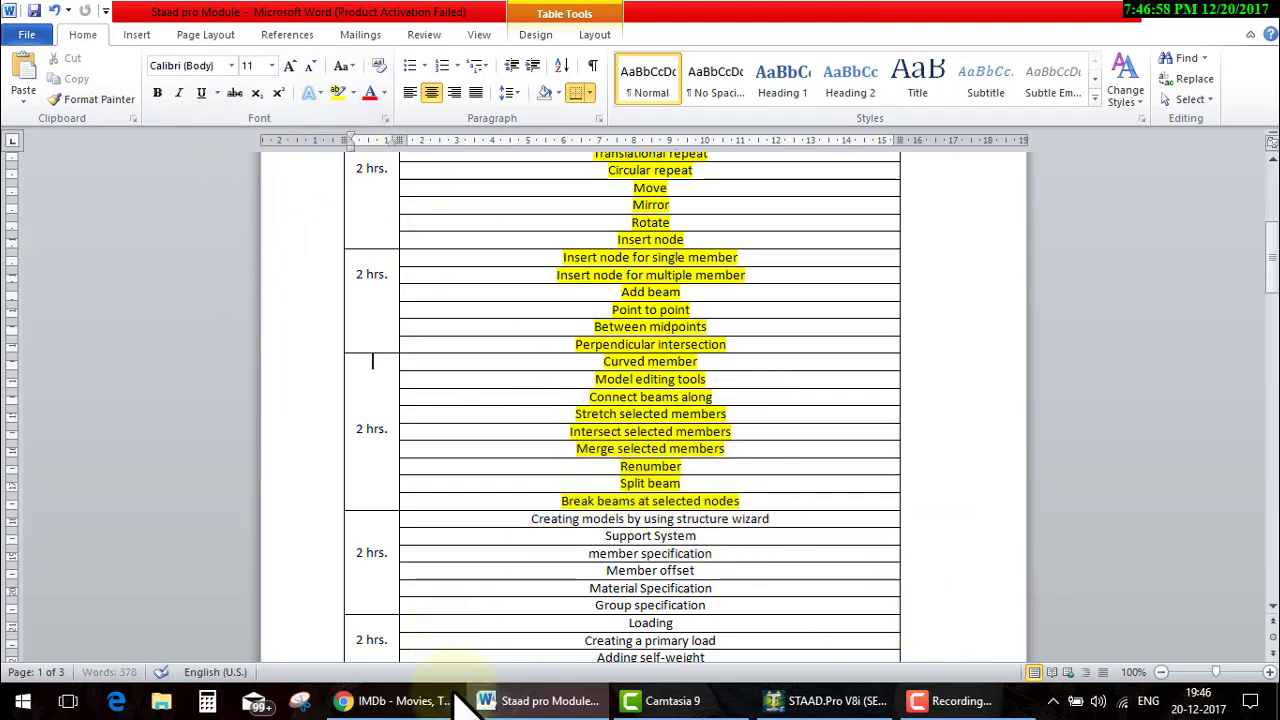
key("alt+Tab")
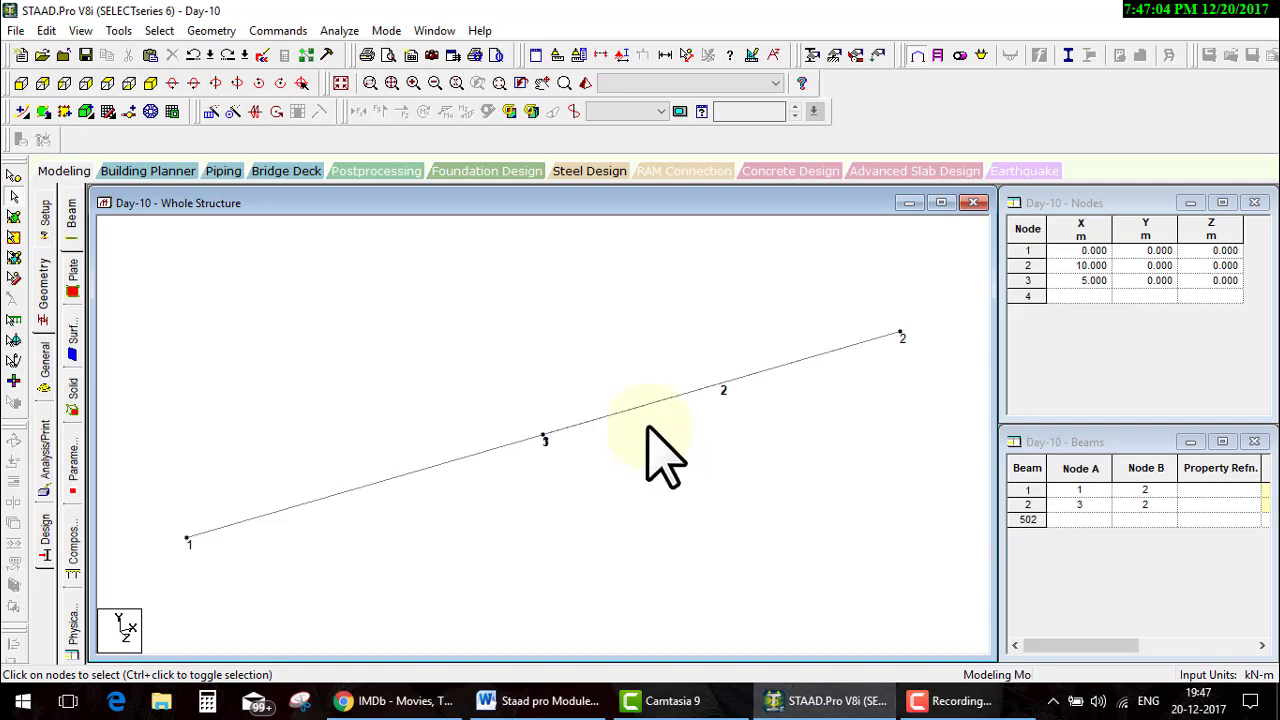
- Clear all length dimensions, show only beam 2's 5 m dimension, then select midpoint node 3
left_click(665, 56)
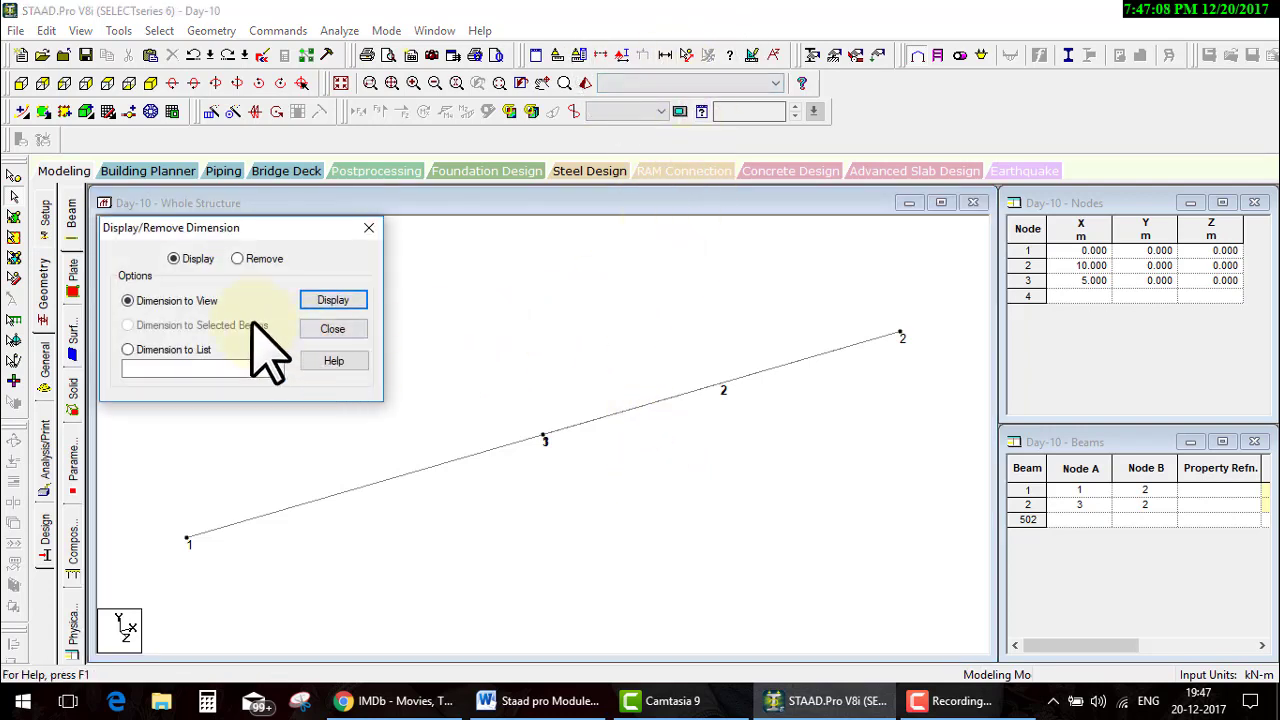
left_click(325, 300)
left_click(262, 258)
left_click(335, 299)
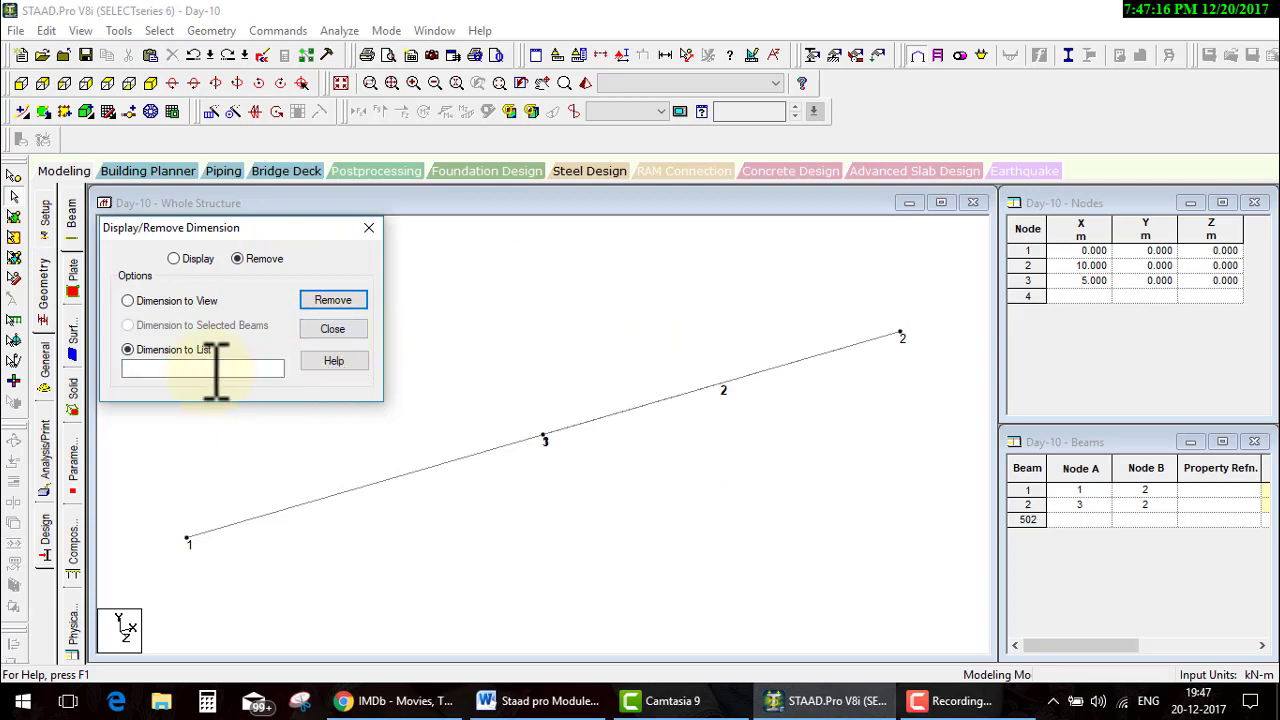
left_click(202, 368)
type("2")
left_click(350, 298)
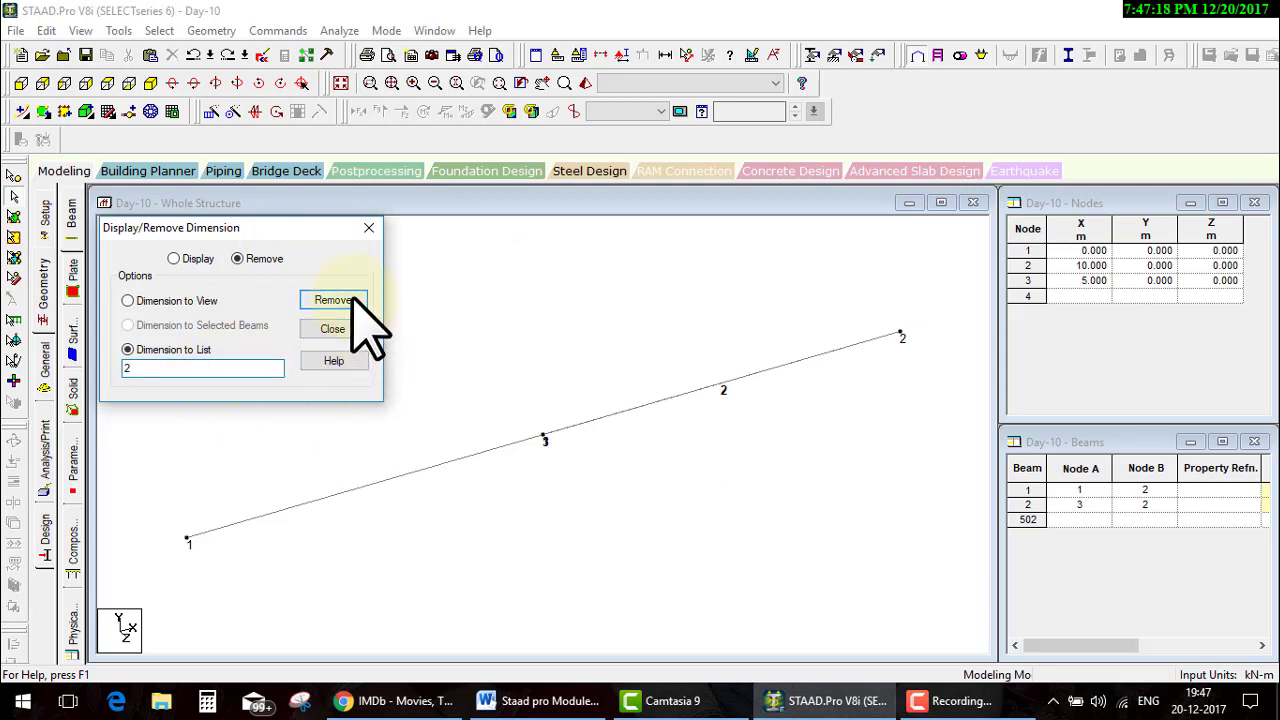
left_click(174, 258)
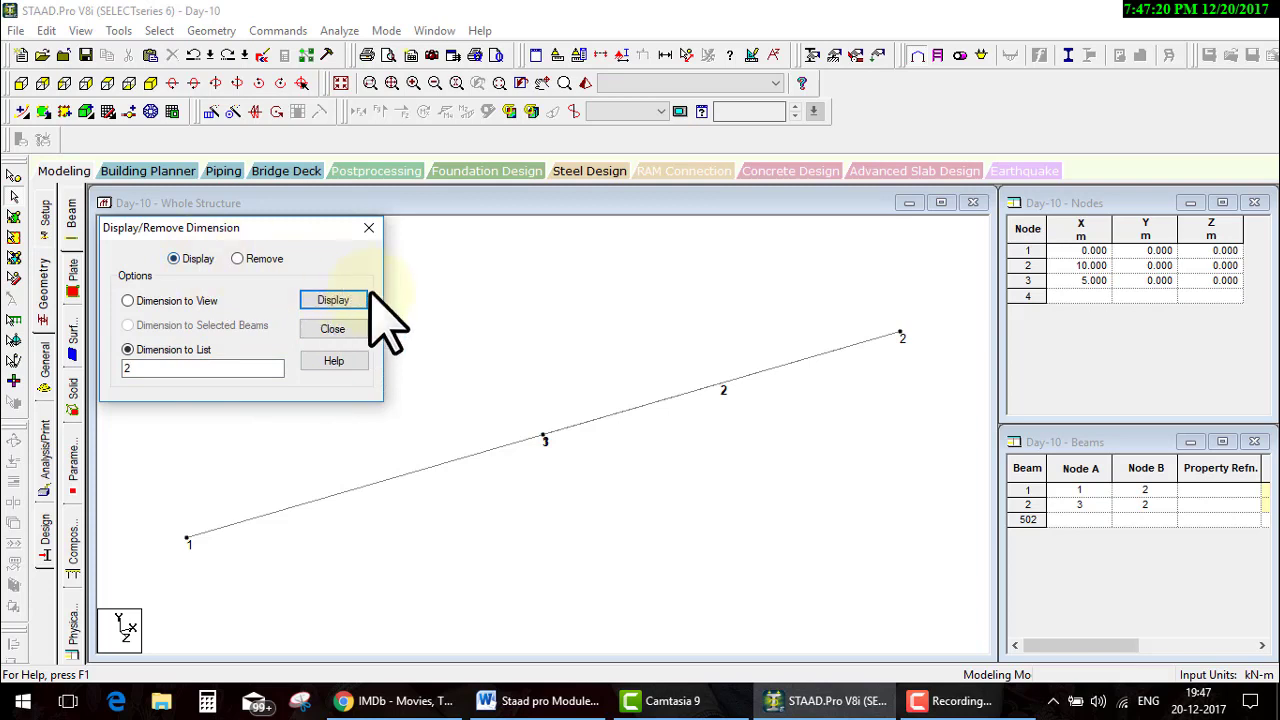
left_click(318, 300)
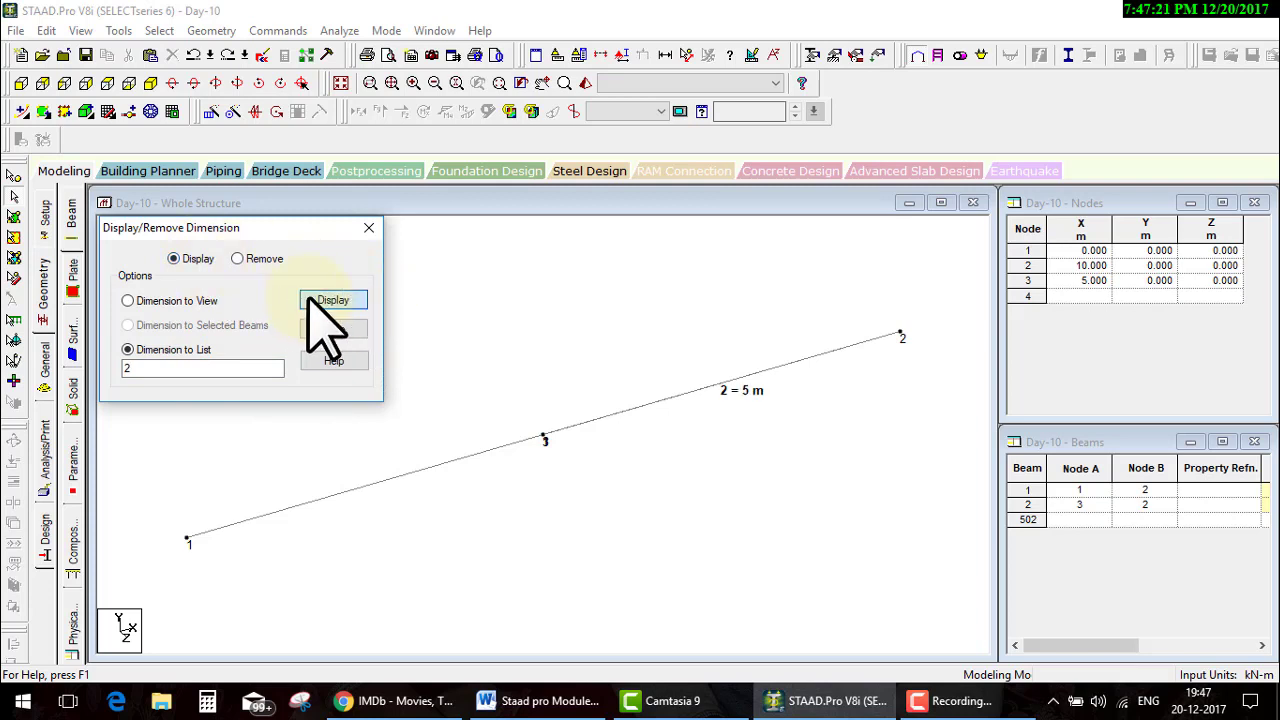
left_click(368, 228)
left_click(13, 175)
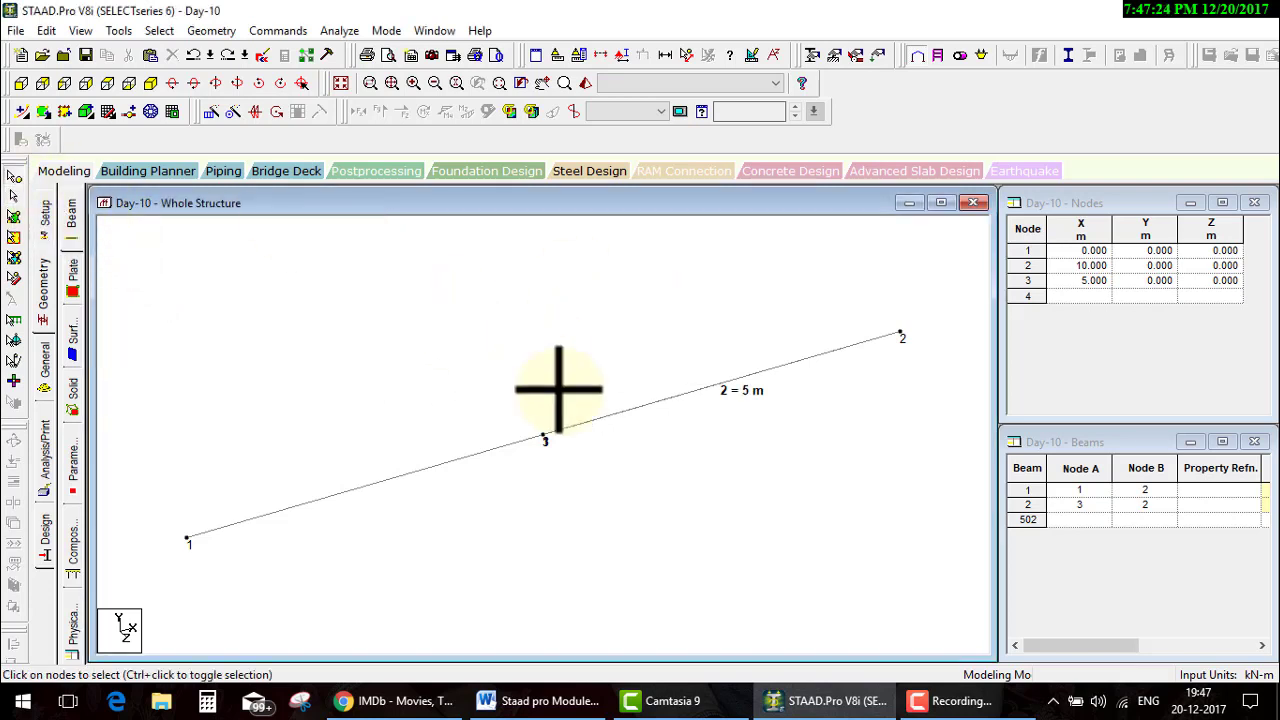
left_click(543, 438)
- Delete node 3, then reinsert a node at the 10 m beam's midpoint using Add Mid Point
key("Delete")
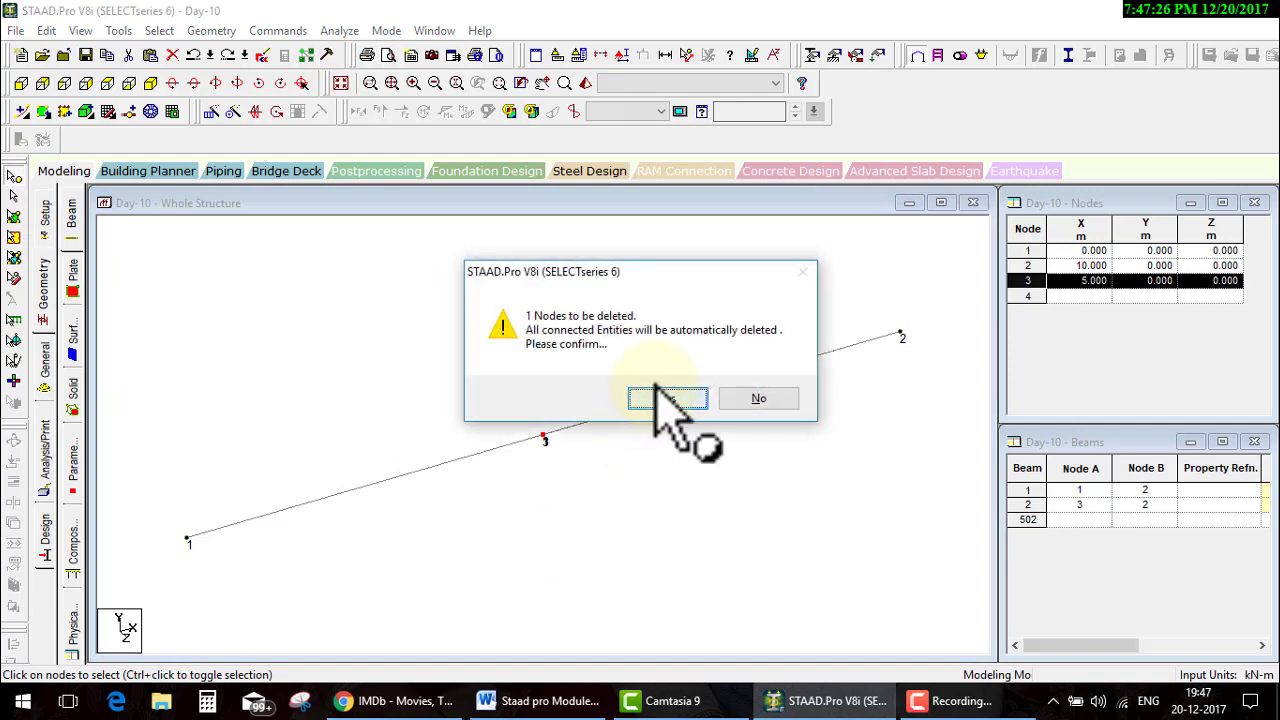
left_click(658, 395)
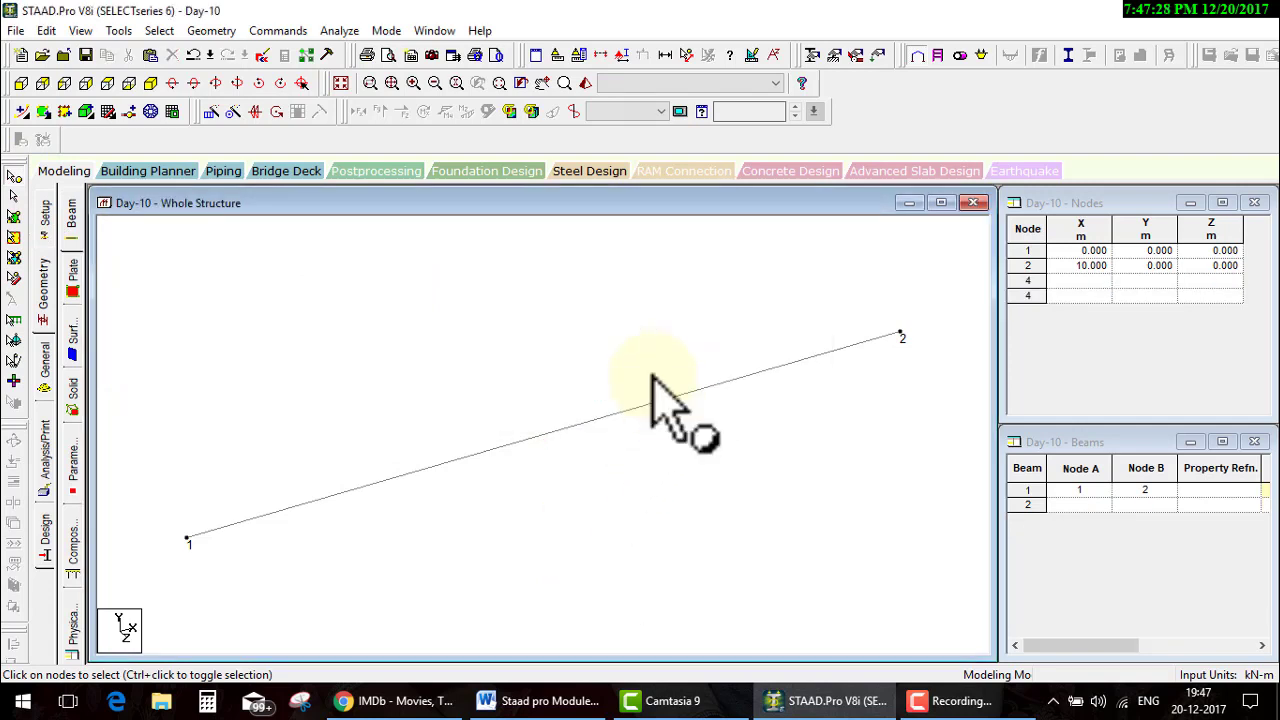
left_click(660, 400)
right_click(664, 400)
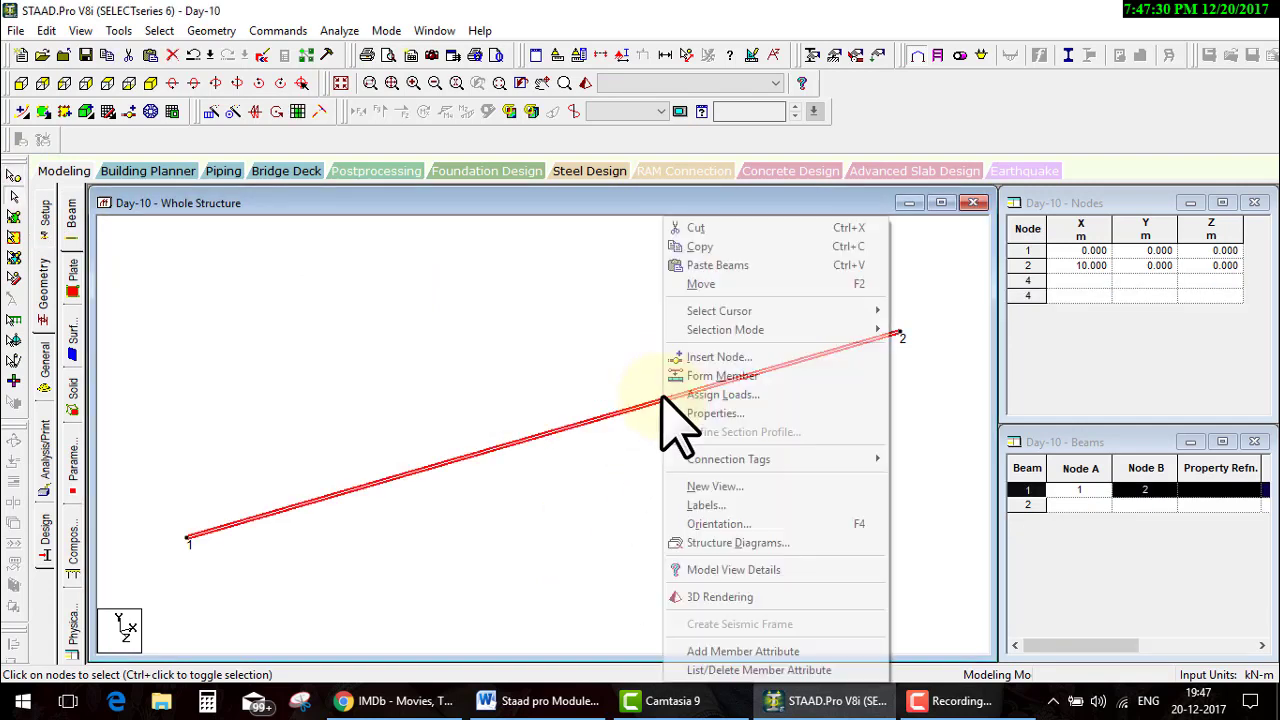
left_click(725, 357)
left_click(578, 428)
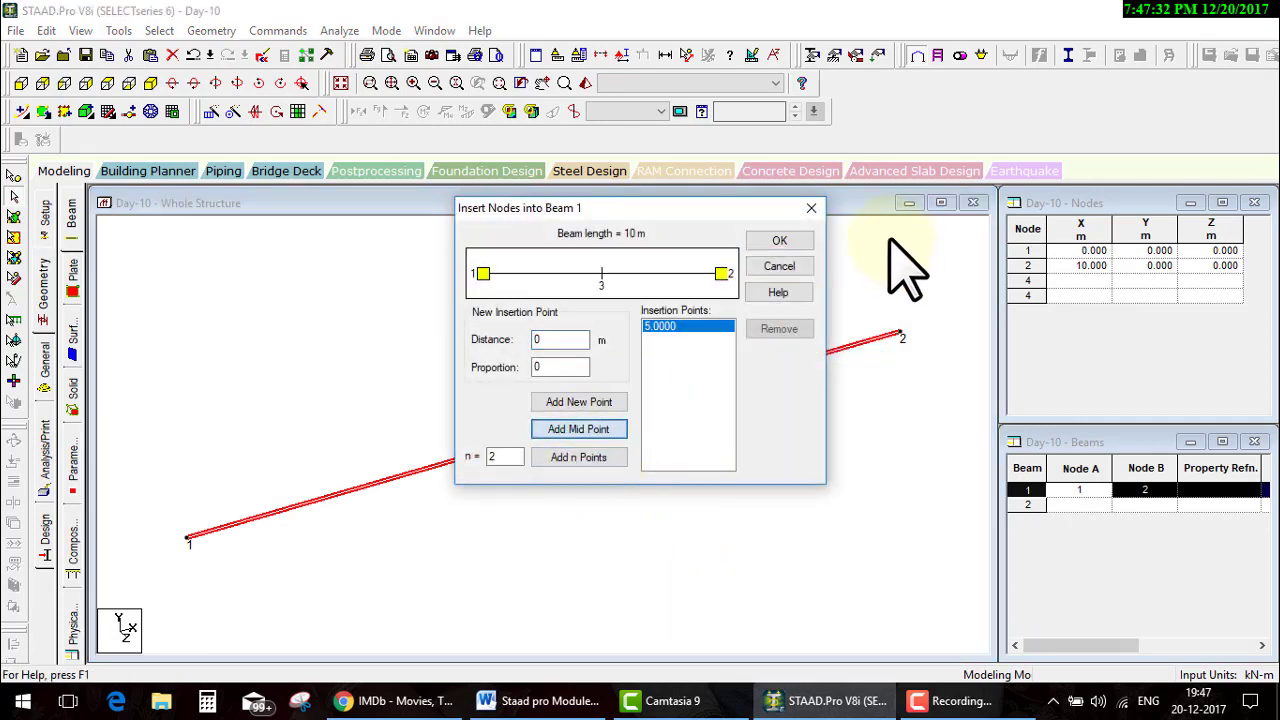
left_click(779, 240)
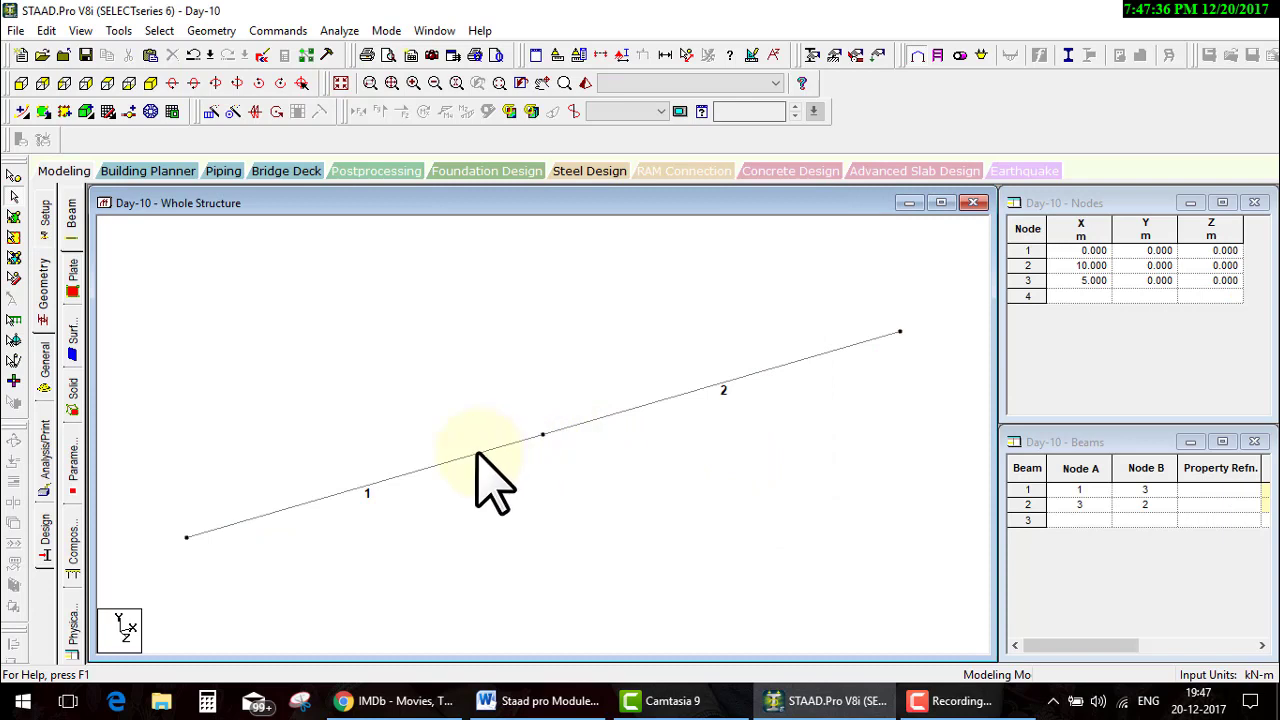
- Display the length dimension for beam 2 only, showing 2 = 5 m
left_click(666, 56)
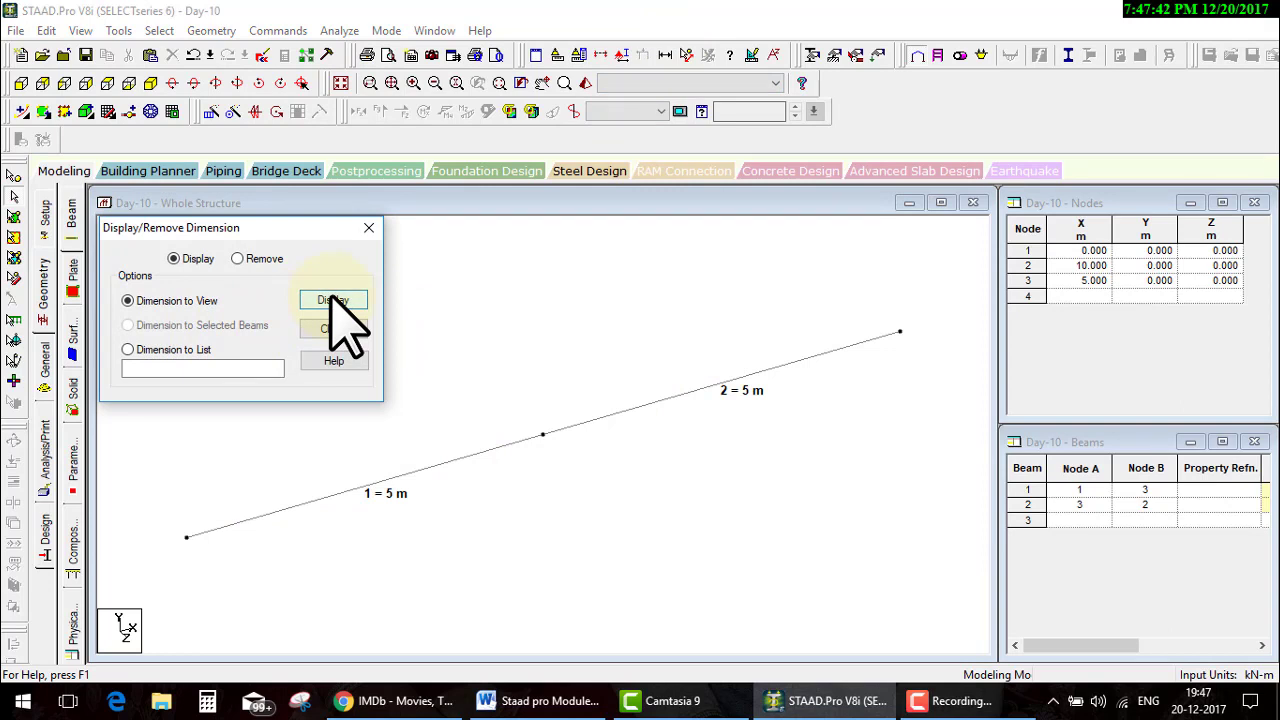
left_click(237, 258)
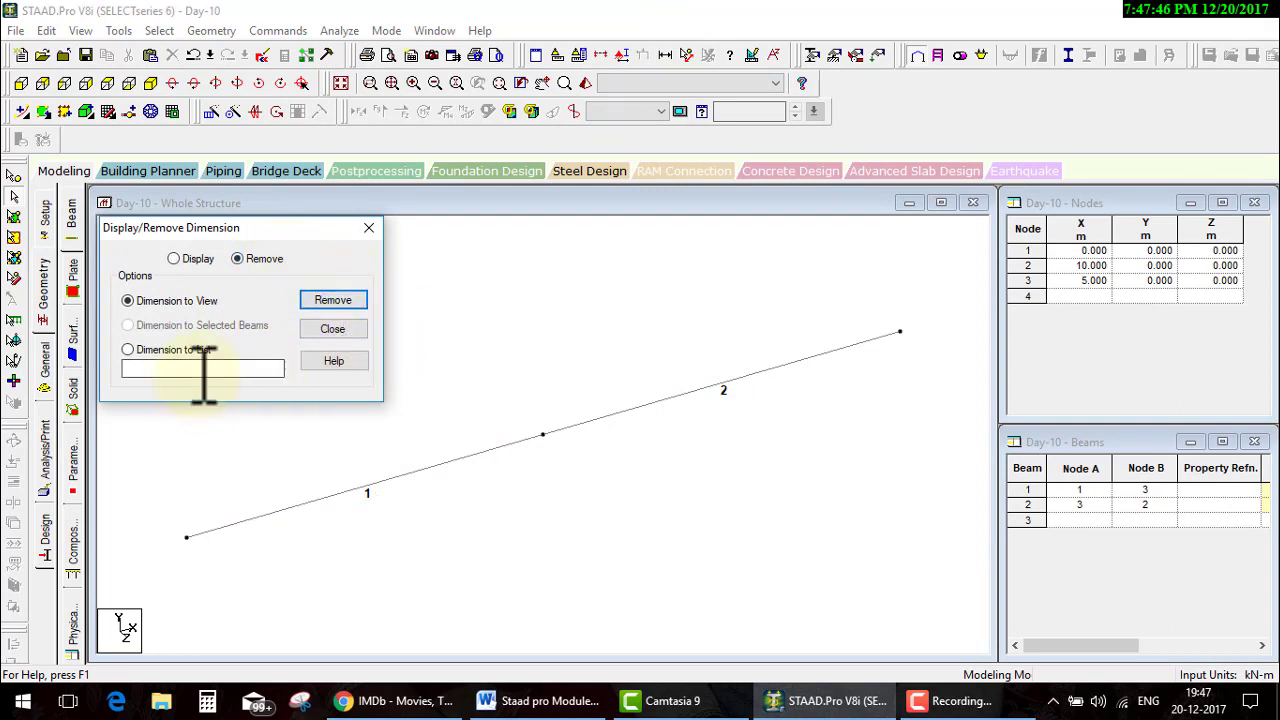
left_click(186, 258)
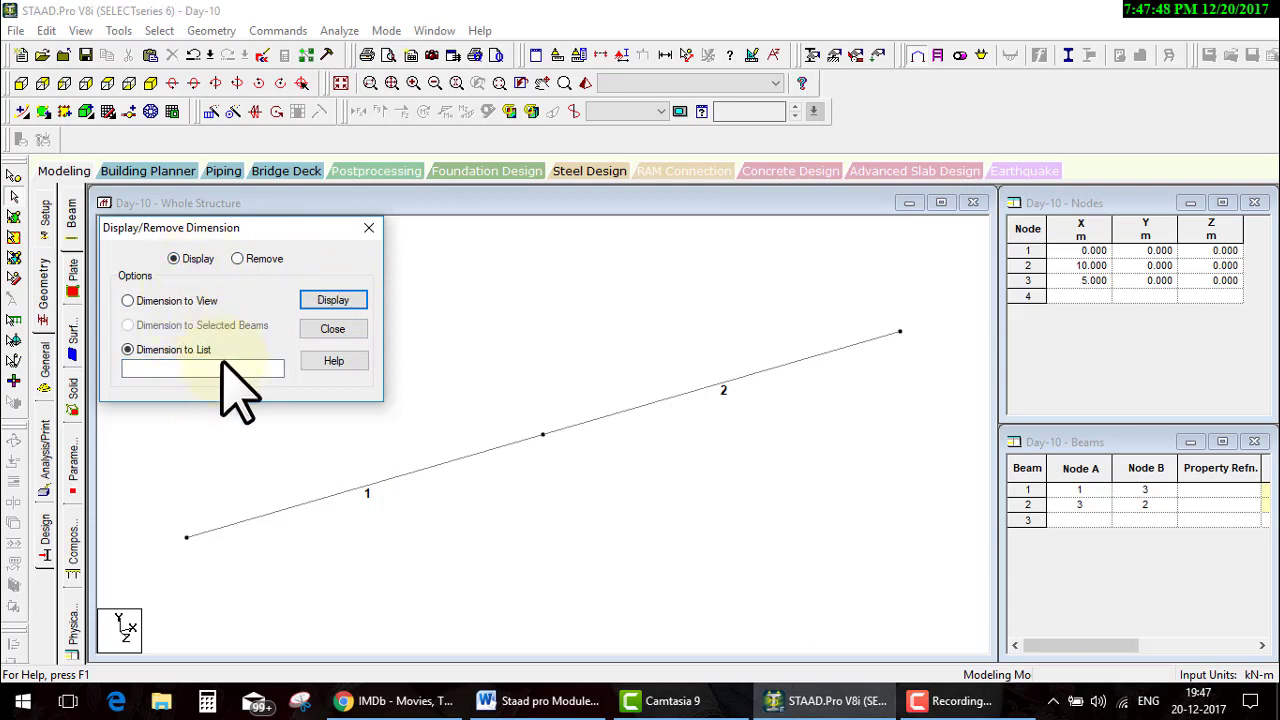
type("2")
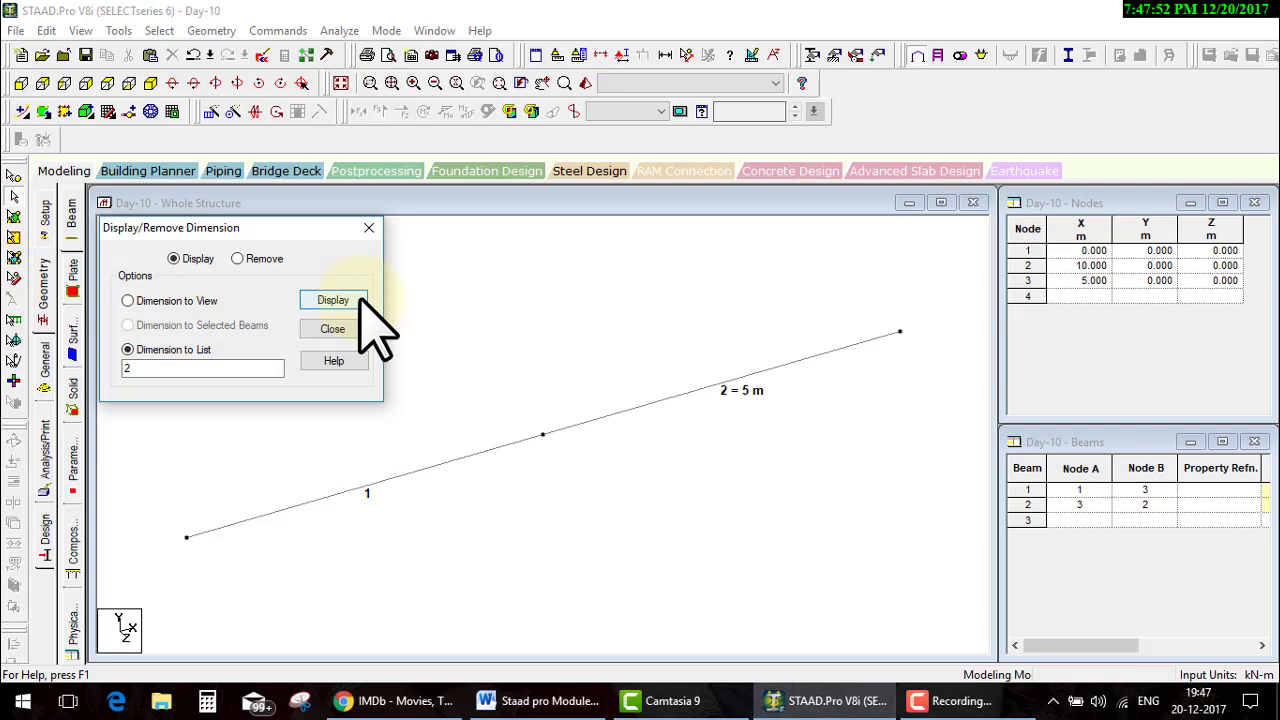
left_click(348, 331)
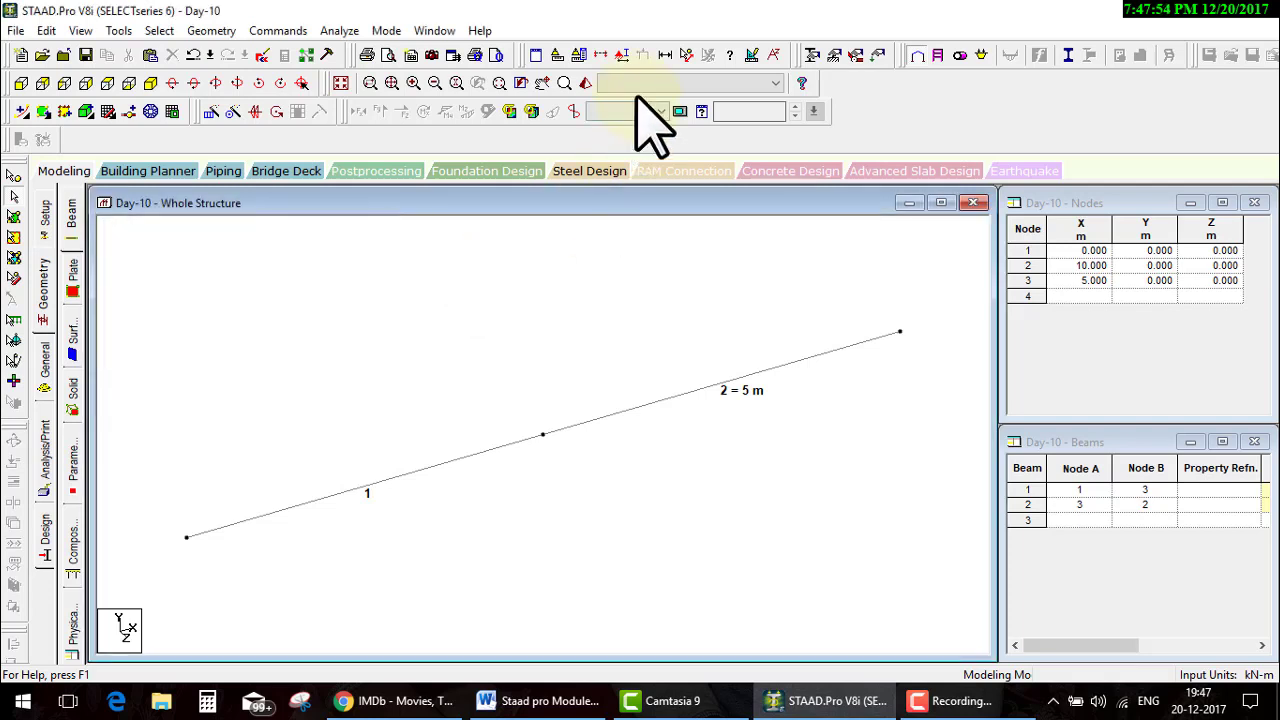
left_click(686, 54)
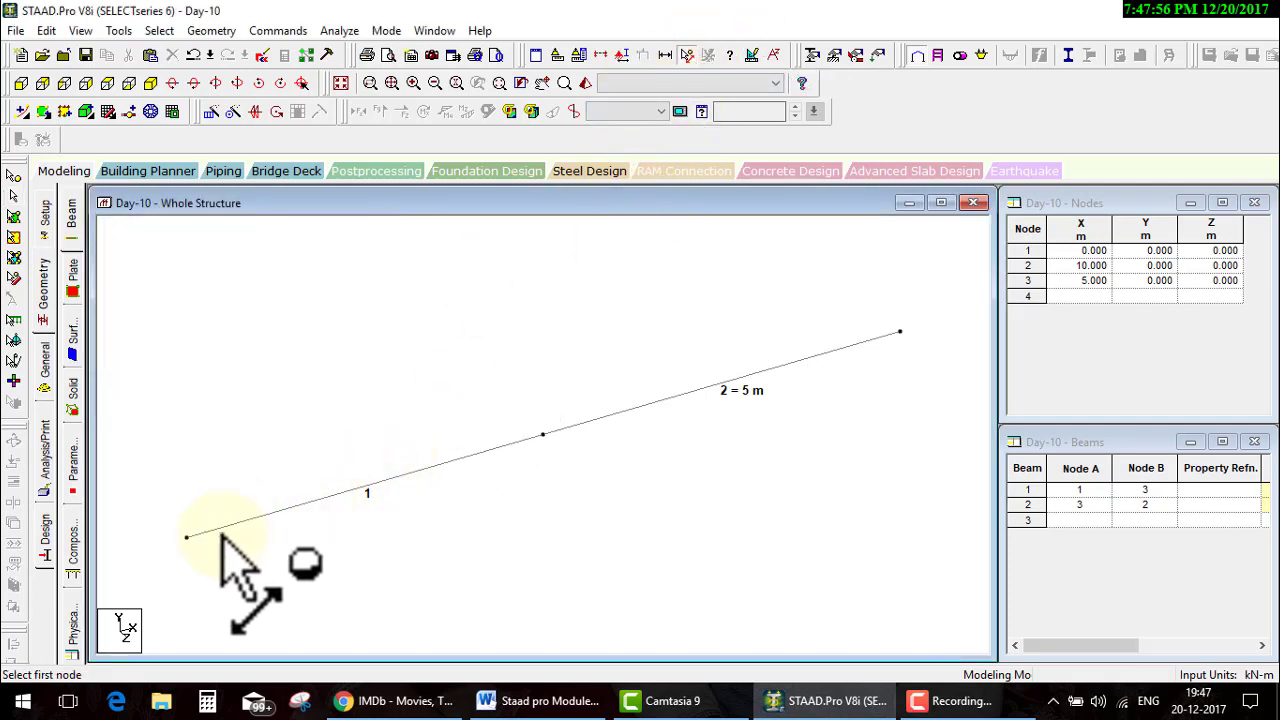
left_click(188, 537)
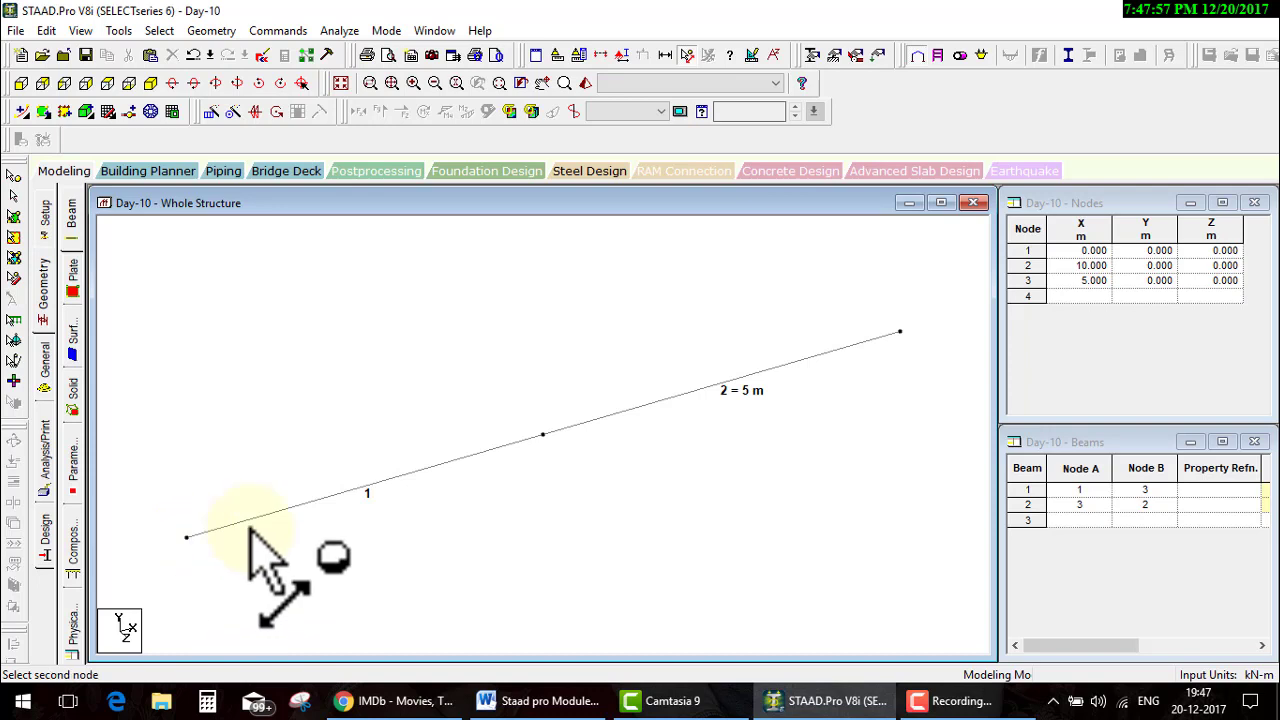
left_click(542, 435)
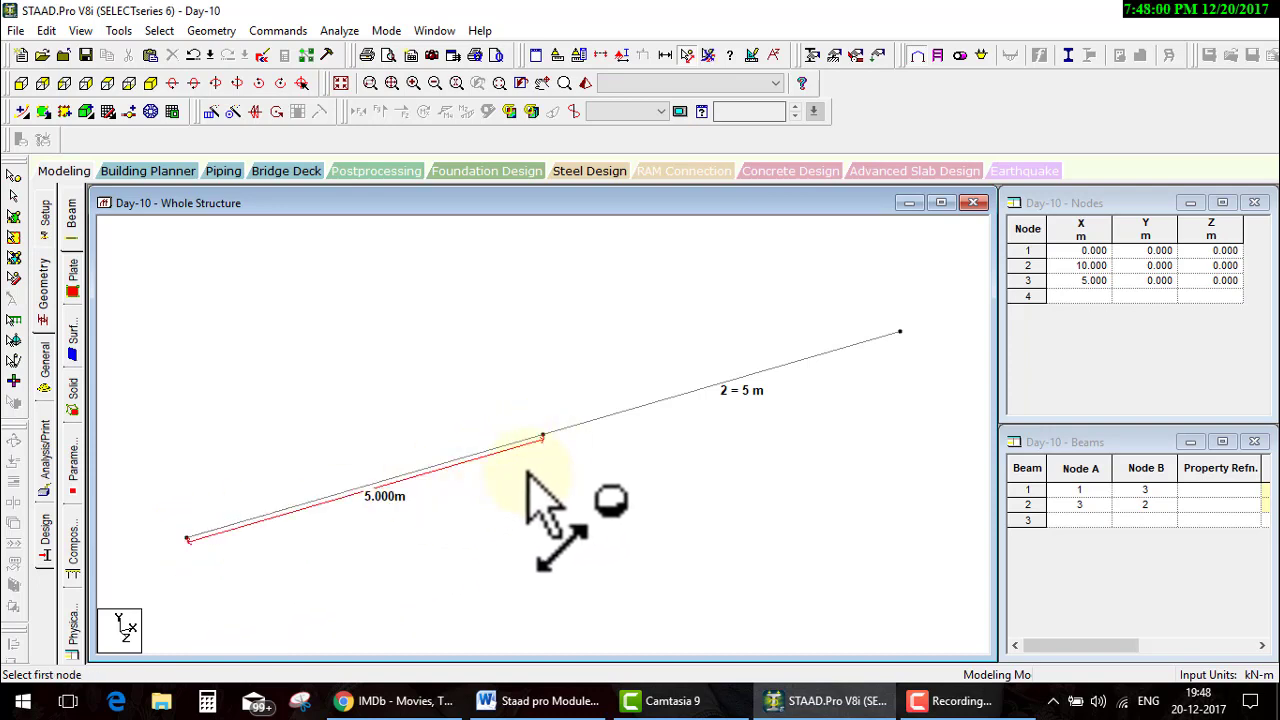
left_click(706, 54)
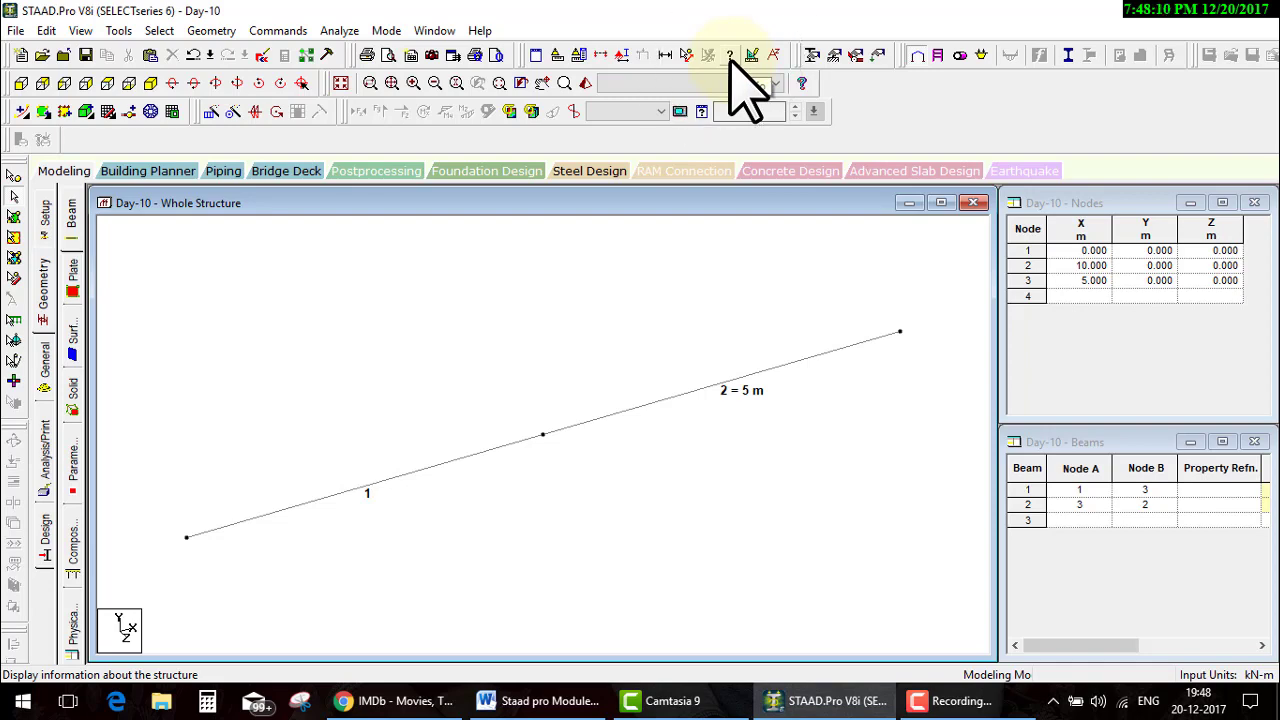
left_click(731, 58)
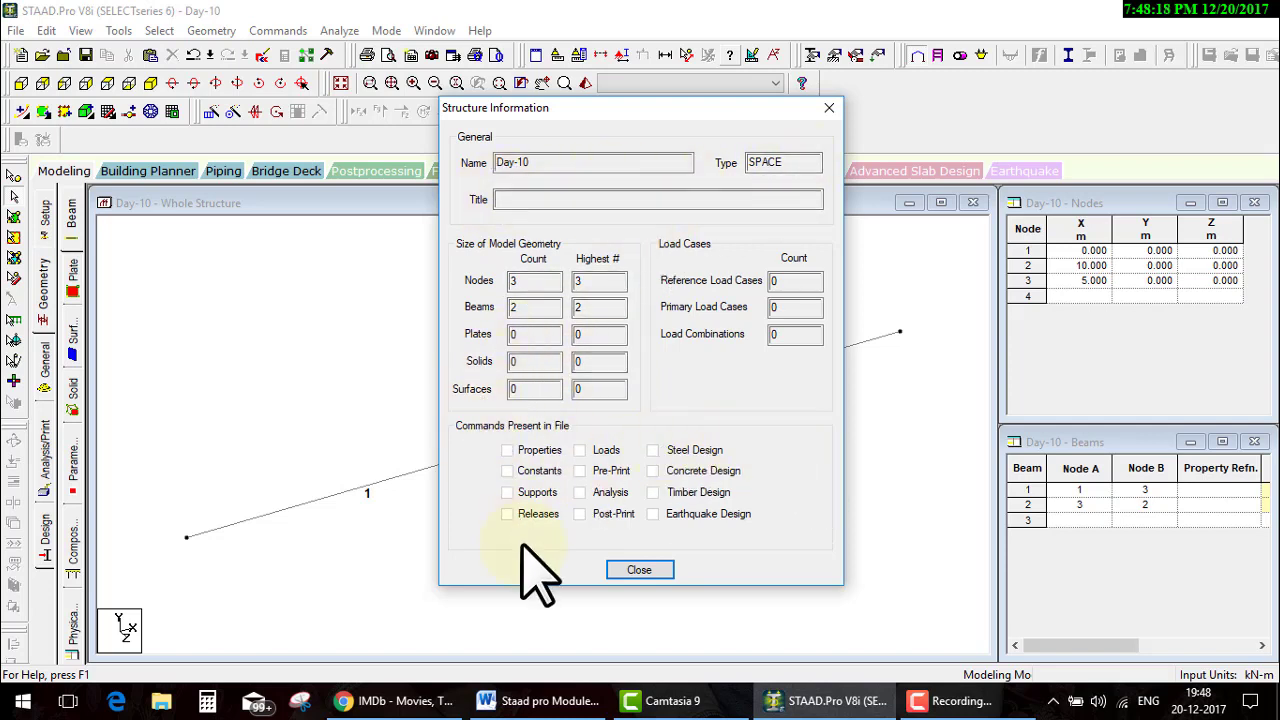
left_click(636, 568)
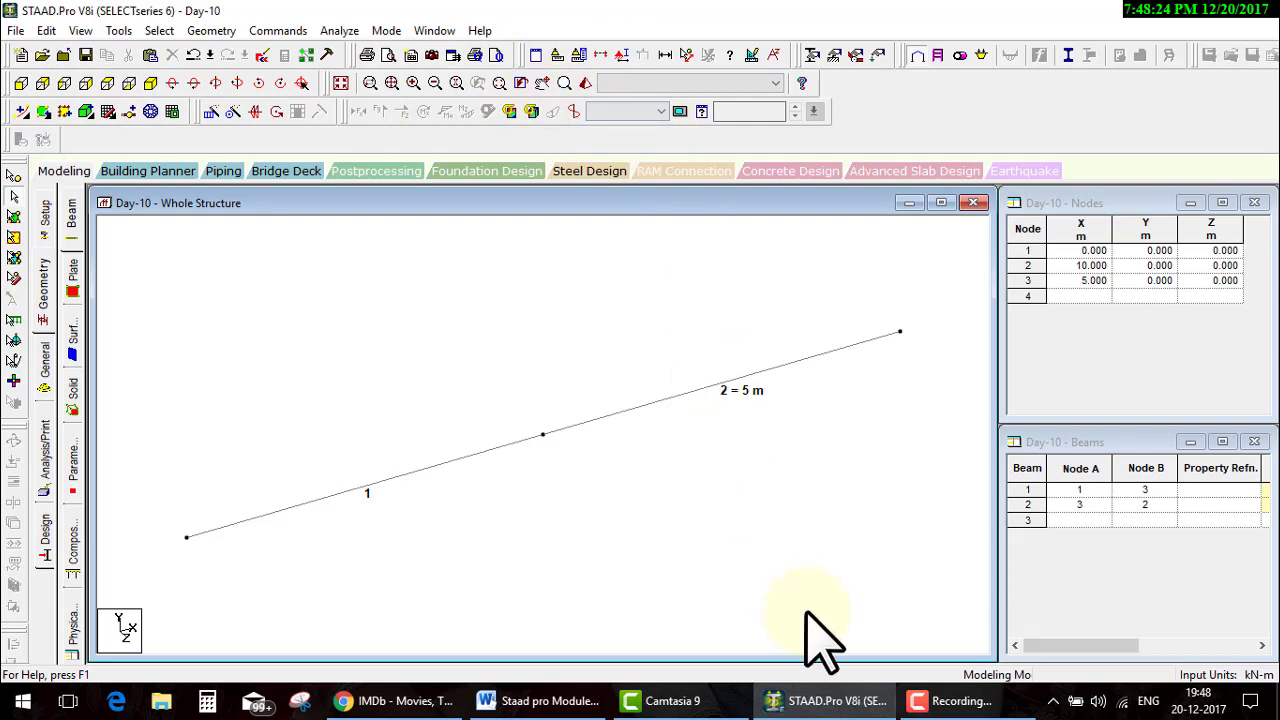
left_click(950, 701)
left_click(850, 310)
- Switch from STAAD.Pro to the Staad pro Module Word document
left_click(545, 701)
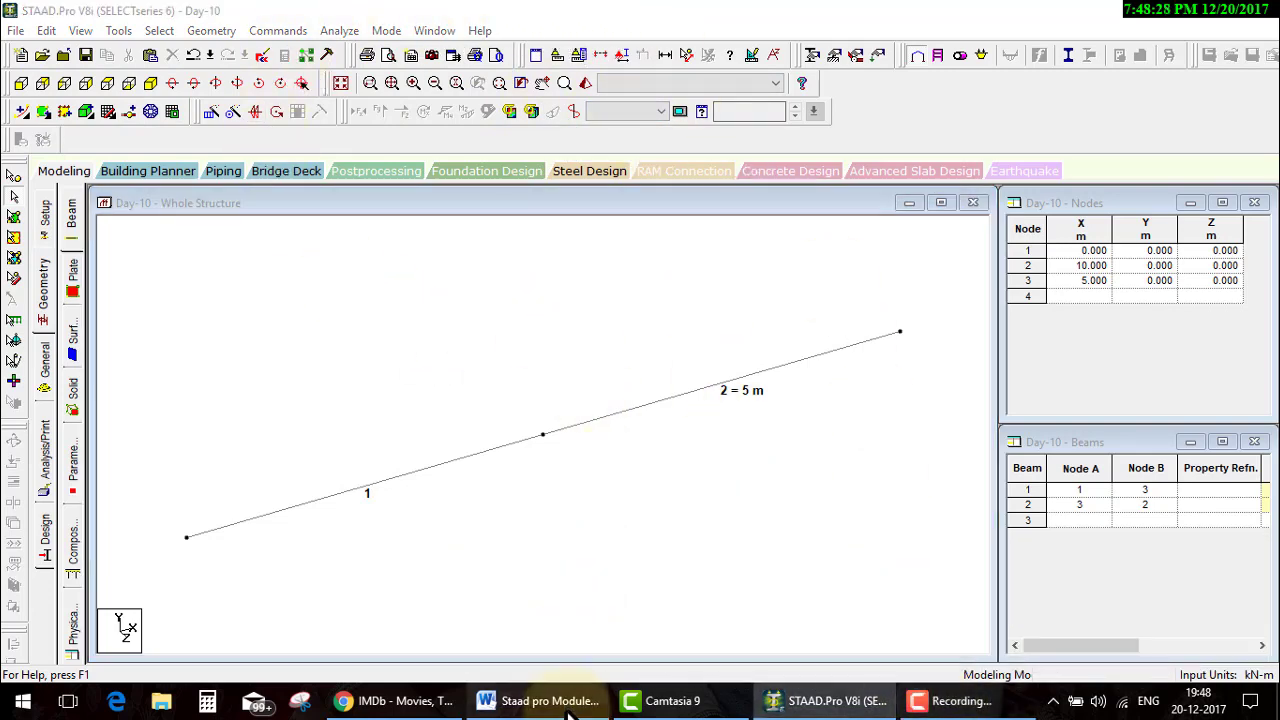